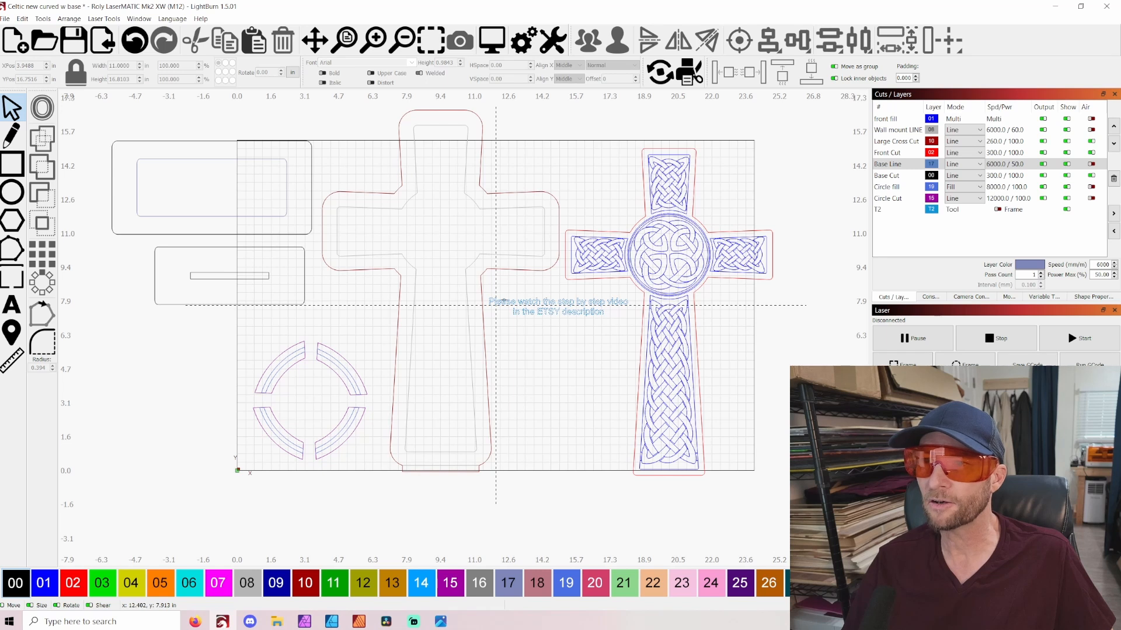
# Select the whole Celtic cross layout to review all of its parts on the workspace
pyautogui.scroll(-2, 504, 301)
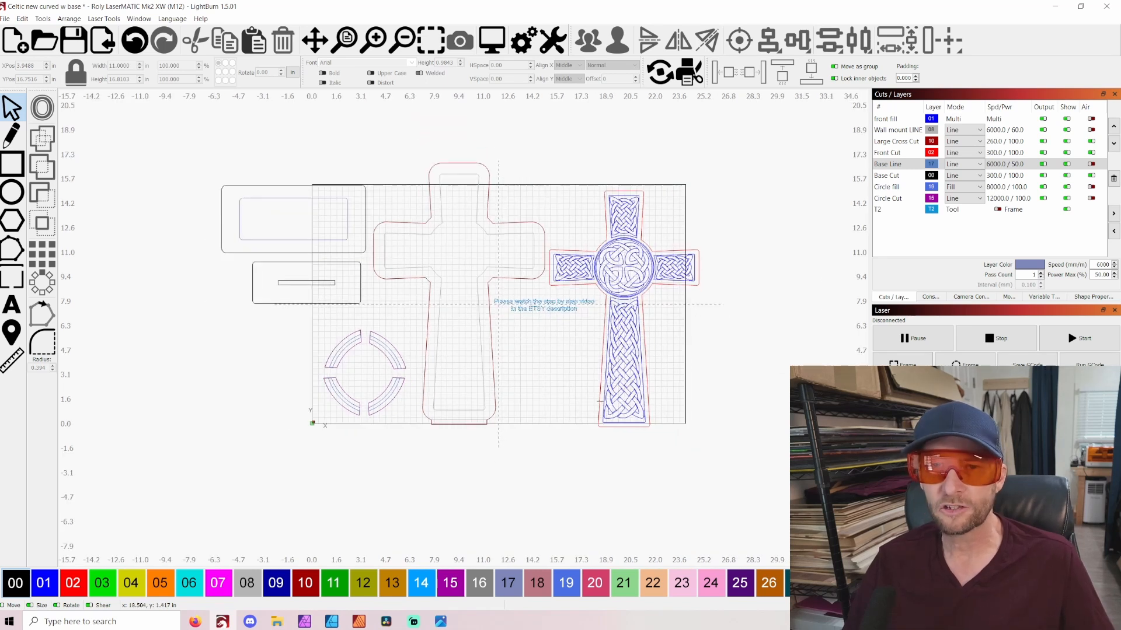
pyautogui.moveTo(774, 498); pyautogui.dragTo(158, 128)
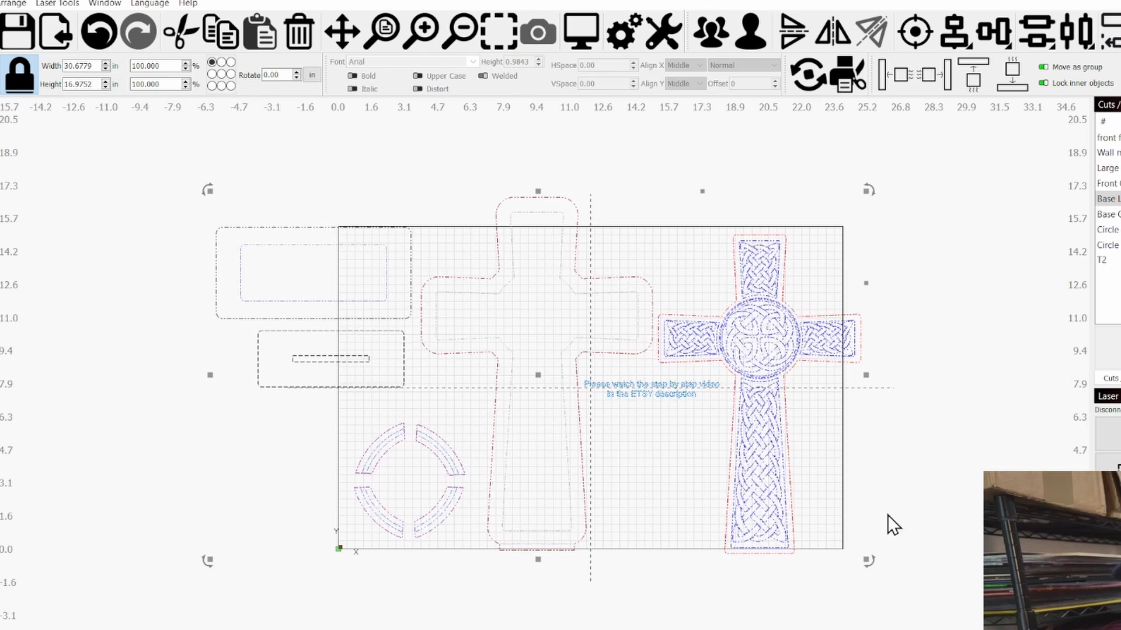
pyautogui.scroll(3, 782, 432)
pyautogui.scroll(-3, 788, 401)
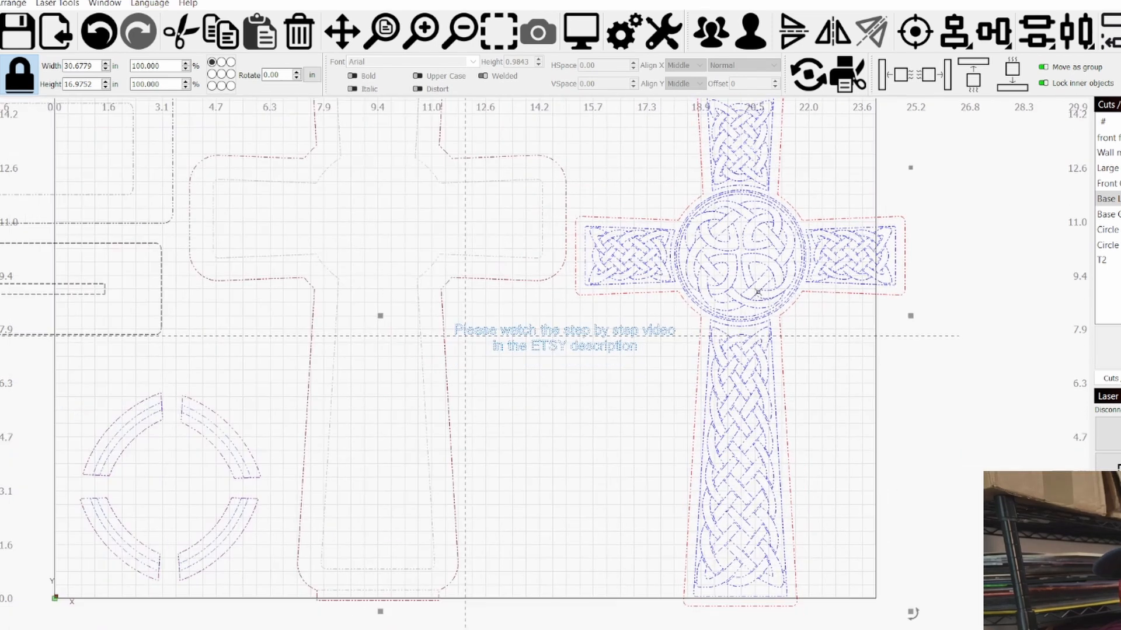
pyautogui.scroll(-2, 723, 334)
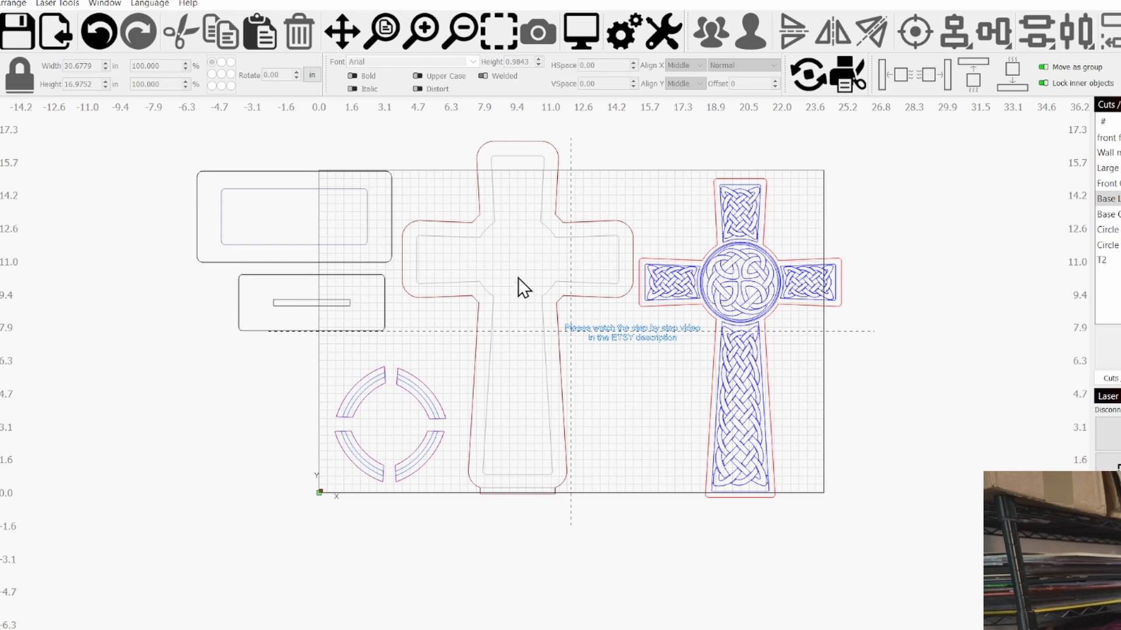
# Inspect the mounting tab at the foot of the large backing cross
pyautogui.scroll(1, 516, 282)
pyautogui.scroll(5, 464, 495)
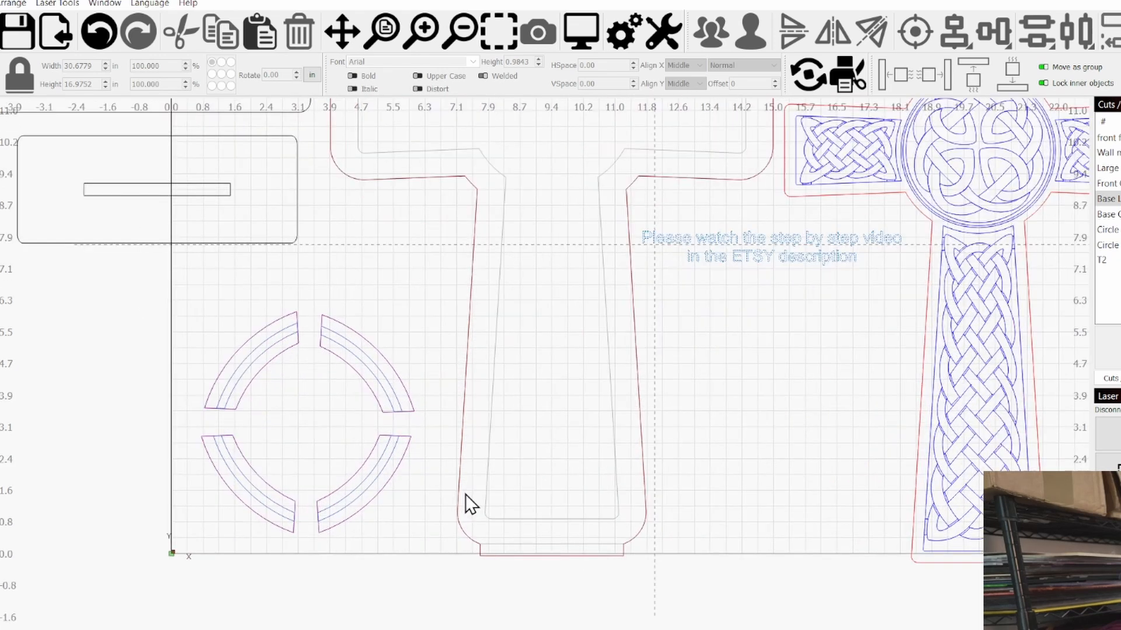
pyautogui.click(542, 562)
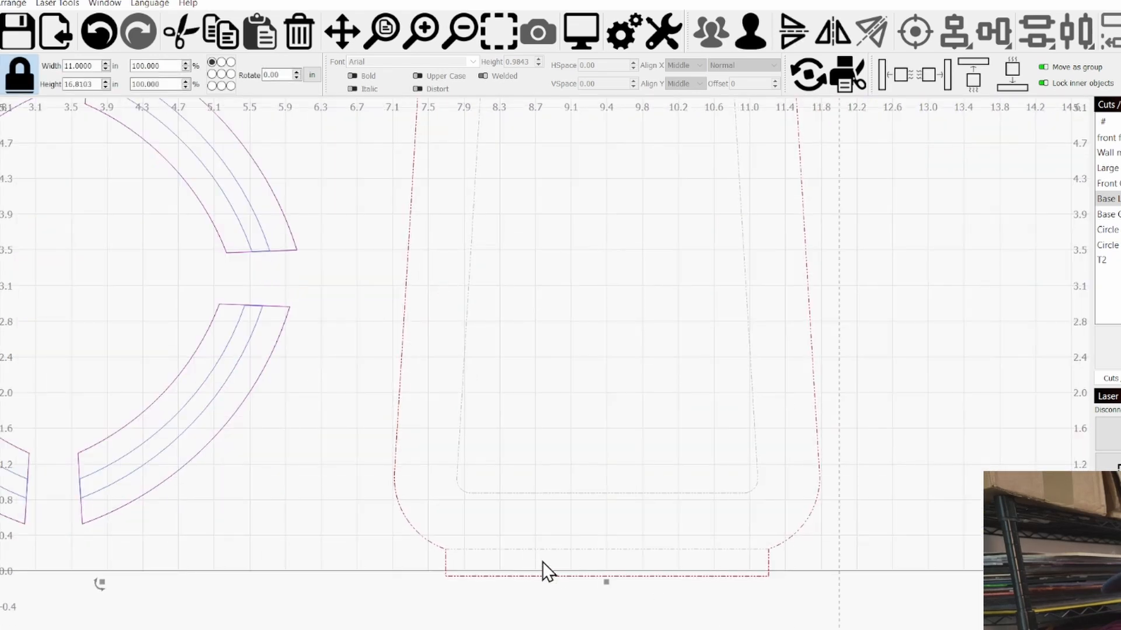
pyautogui.scroll(5, 603, 559)
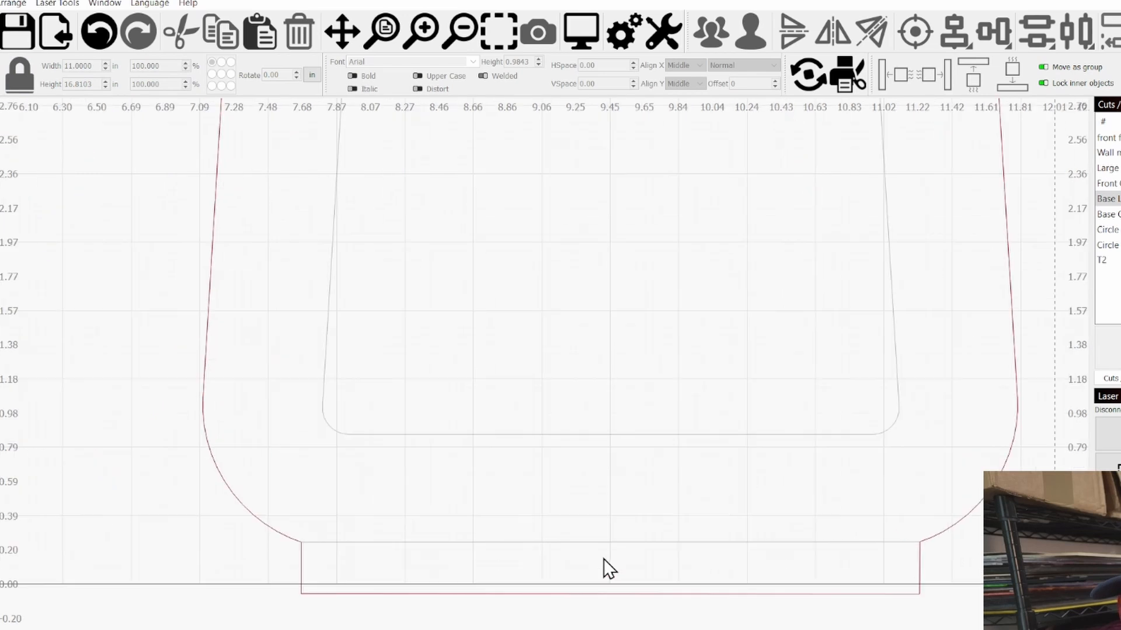
pyautogui.scroll(-2, 671, 513)
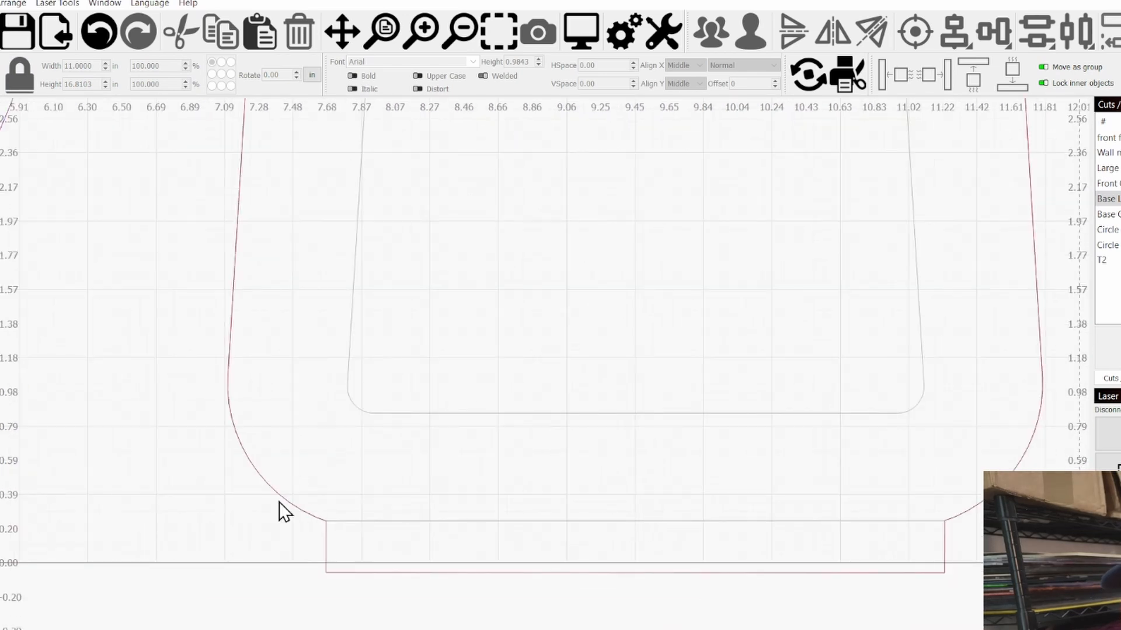
pyautogui.scroll(-1, 186, 555)
pyautogui.scroll(-1, 587, 519)
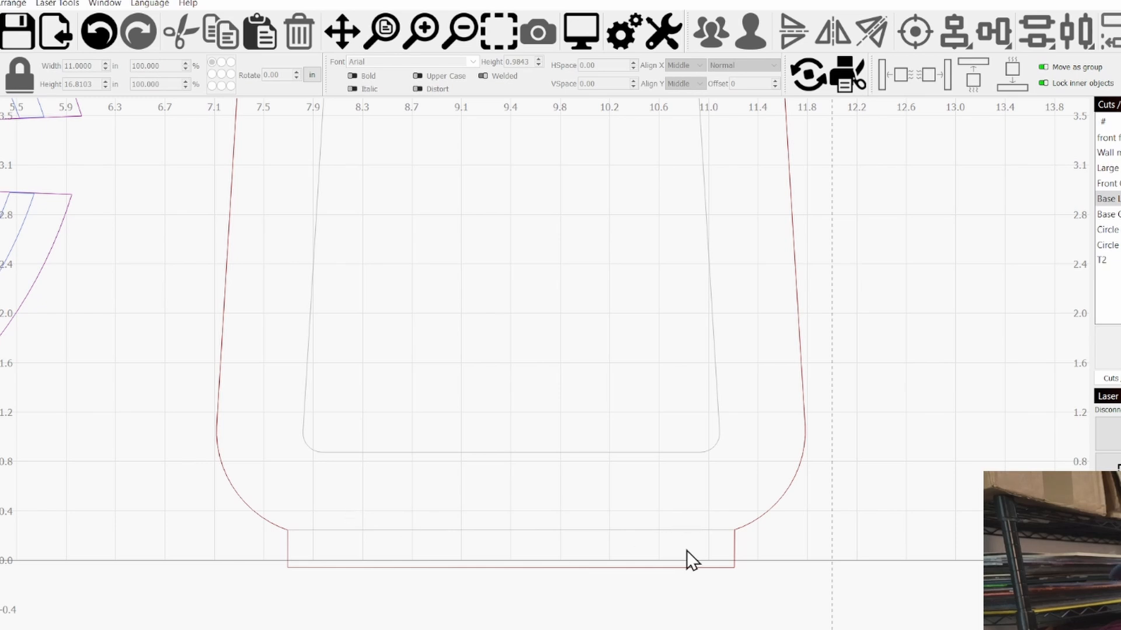
pyautogui.scroll(-5, 601, 563)
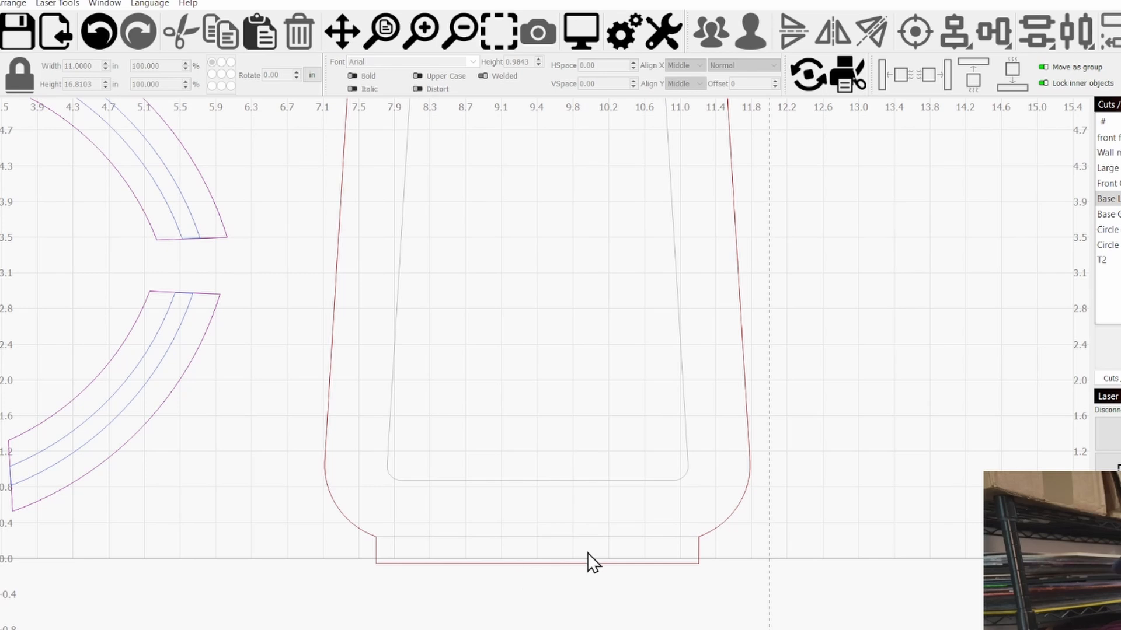
pyautogui.scroll(-3, 611, 518)
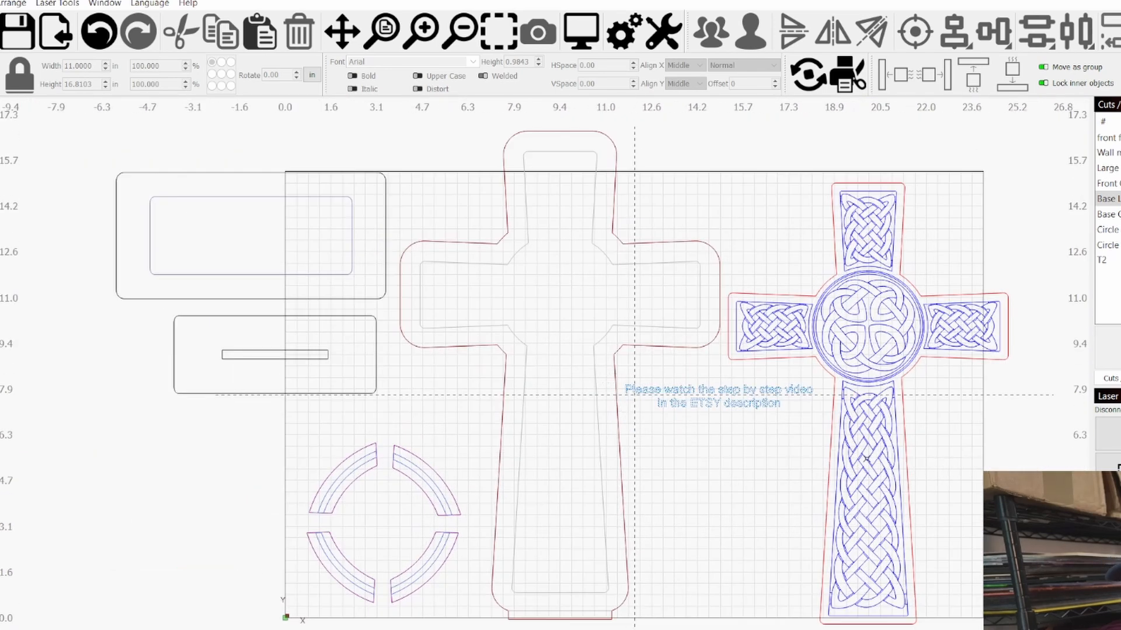
# Select both base plates, and return from the finished-cross photo to the LightBurn layout around the ring segments
pyautogui.moveTo(328, 411); pyautogui.dragTo(123, 240)
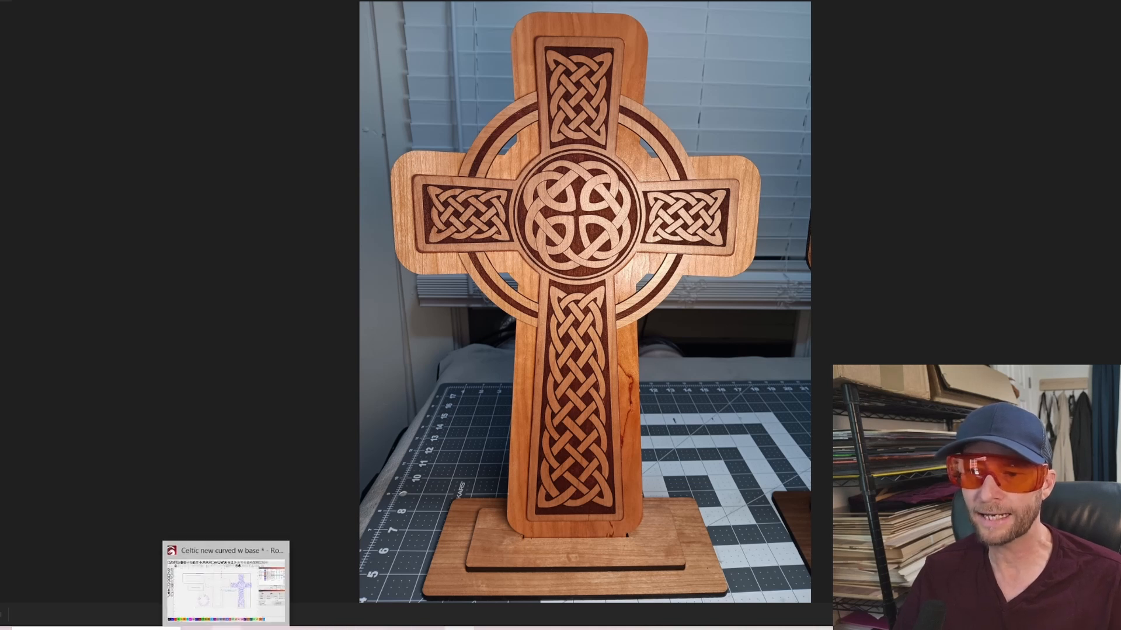
pyautogui.click(225, 628)
pyautogui.scroll(6, 356, 419)
pyautogui.scroll(-1, 350, 418)
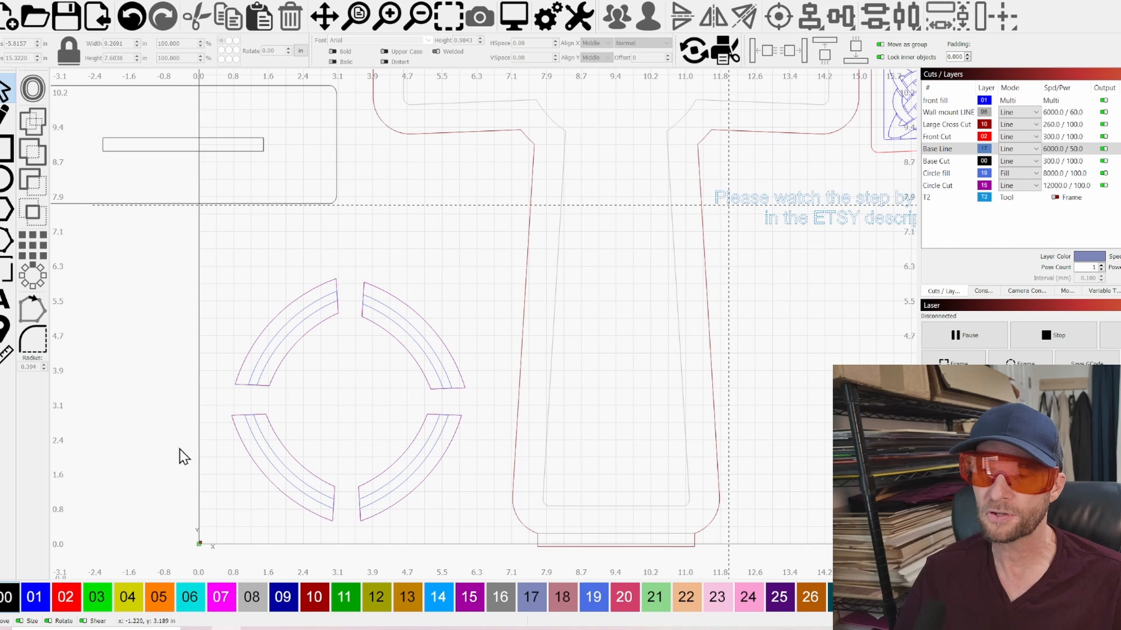
pyautogui.scroll(-2, 493, 314)
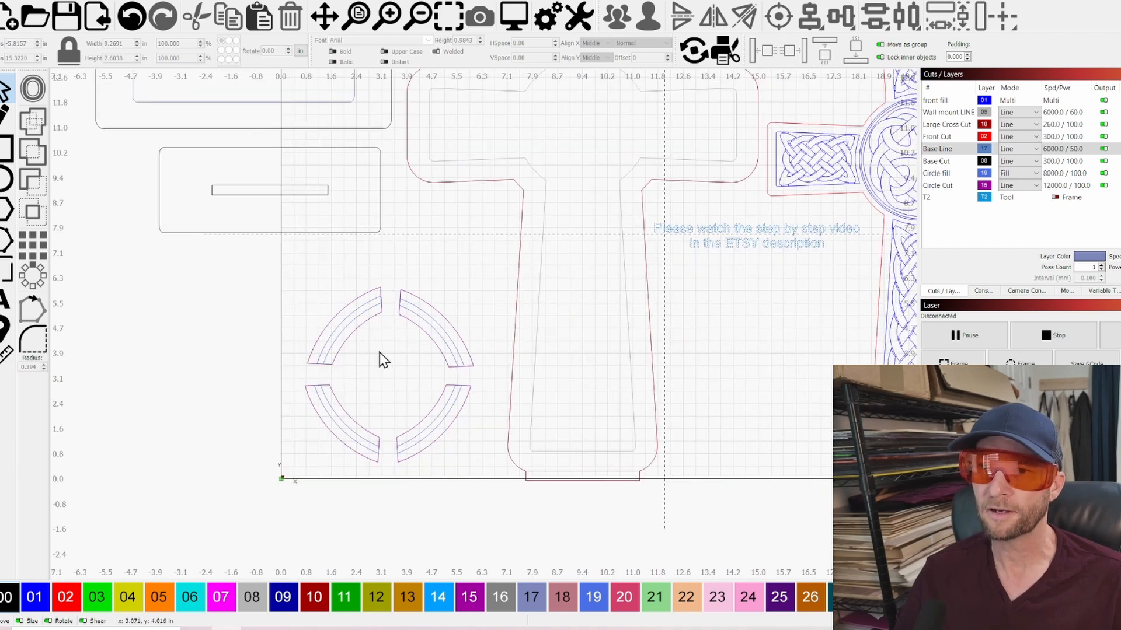
# Rotate the upper-left ring segment to curve the same way as the lower-left one, and nest it alongside that segment
pyautogui.moveTo(329, 302); pyautogui.dragTo(331, 304)
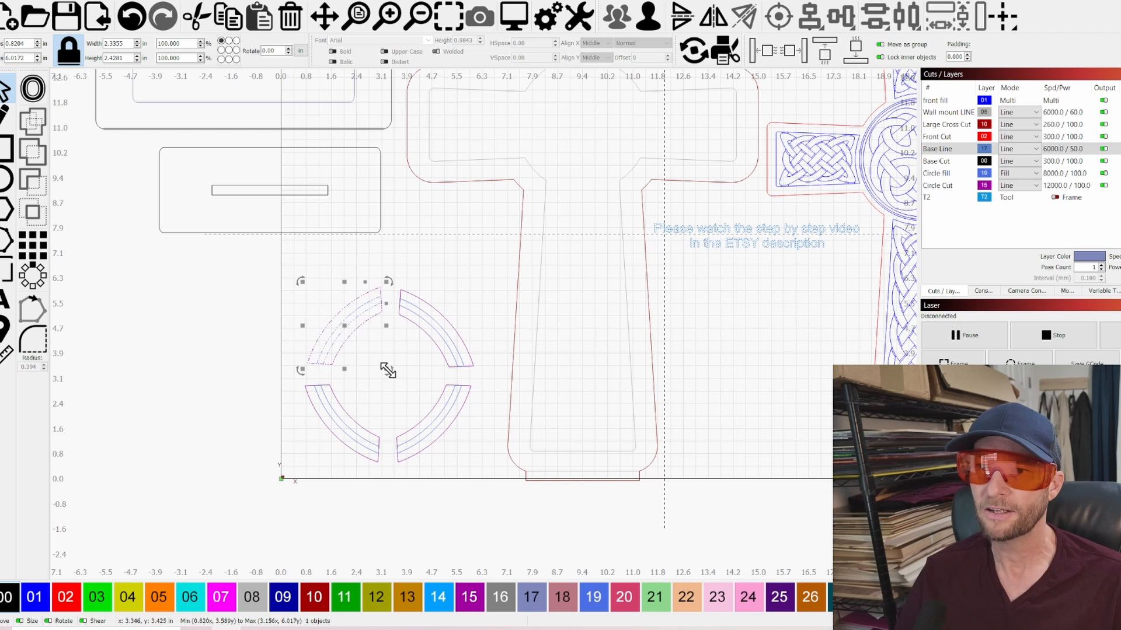
pyautogui.moveTo(388, 371); pyautogui.dragTo(418, 300)
pyautogui.moveTo(350, 327); pyautogui.dragTo(355, 393)
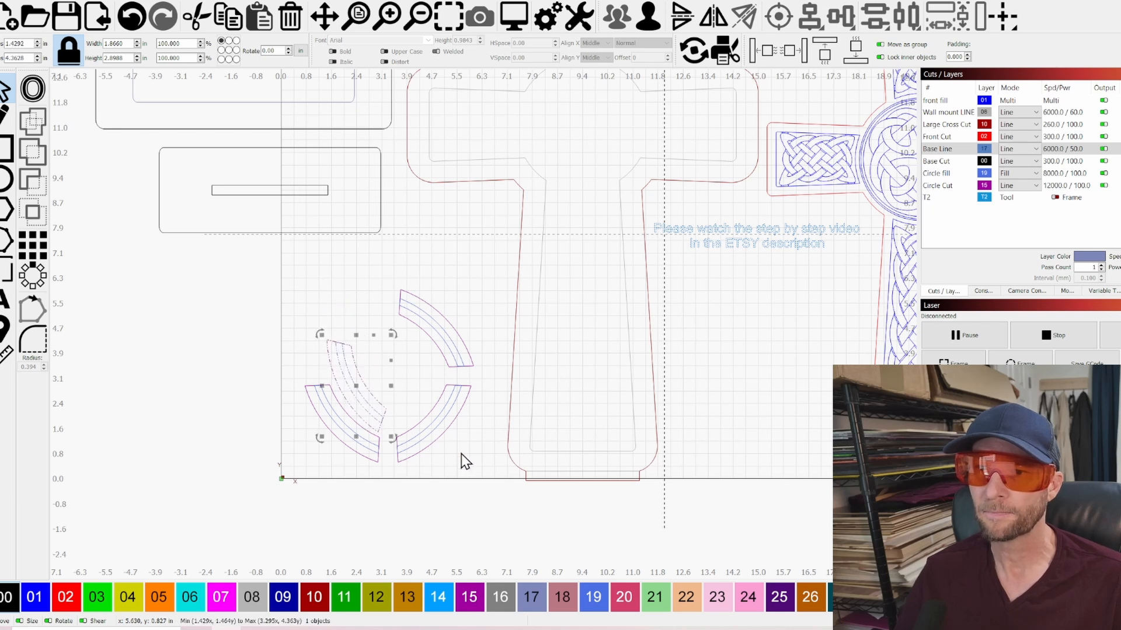
pyautogui.click(432, 425)
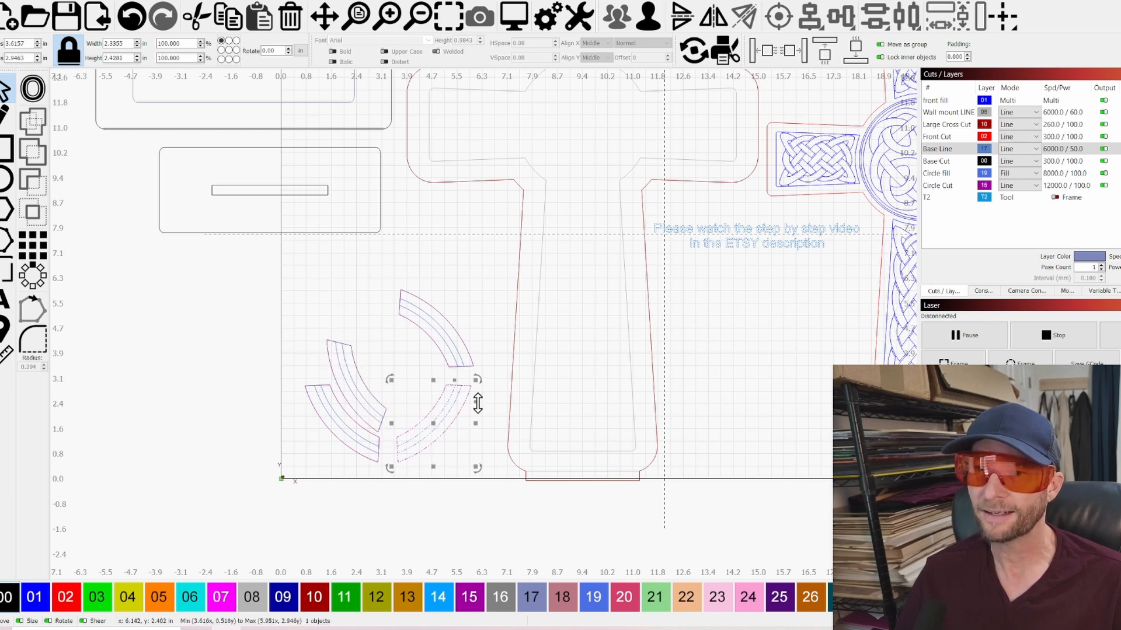
pyautogui.moveTo(476, 467); pyautogui.dragTo(483, 445)
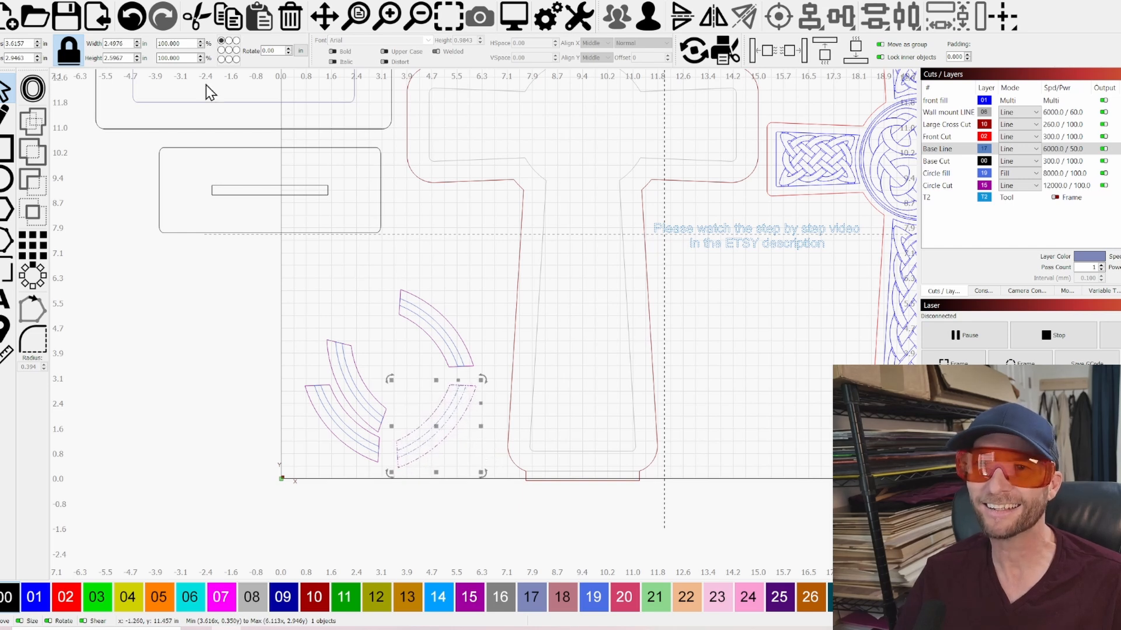
pyautogui.click(23, 3)
pyautogui.click(35, 9)
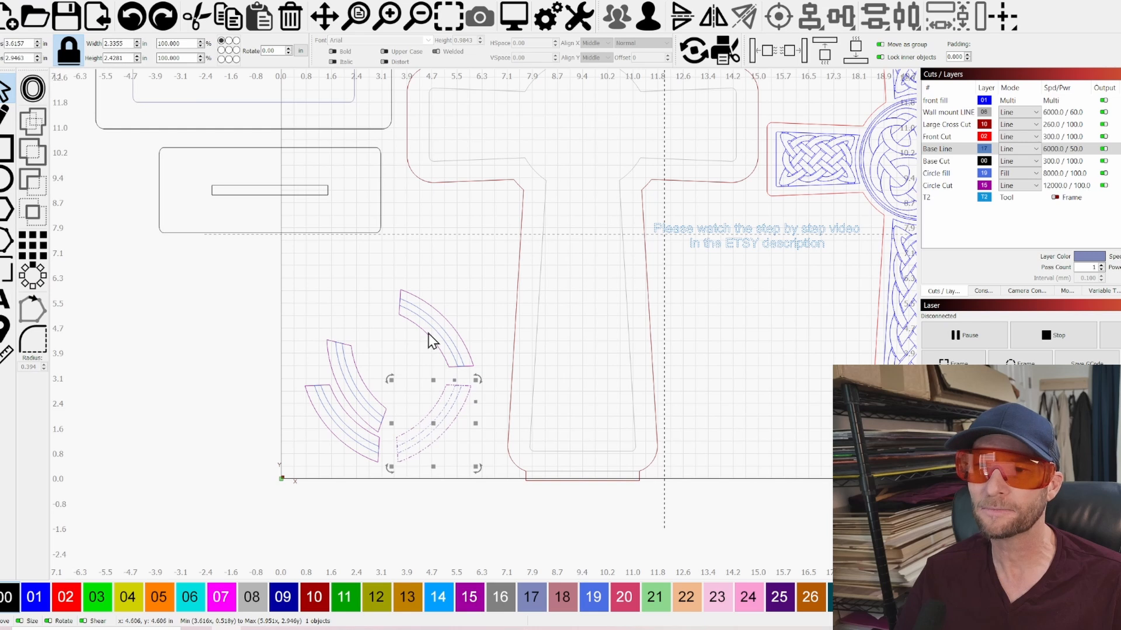
# Flip the lower-right ring segment horizontally and nest it beside the two segments already grouped
pyautogui.click(460, 288)
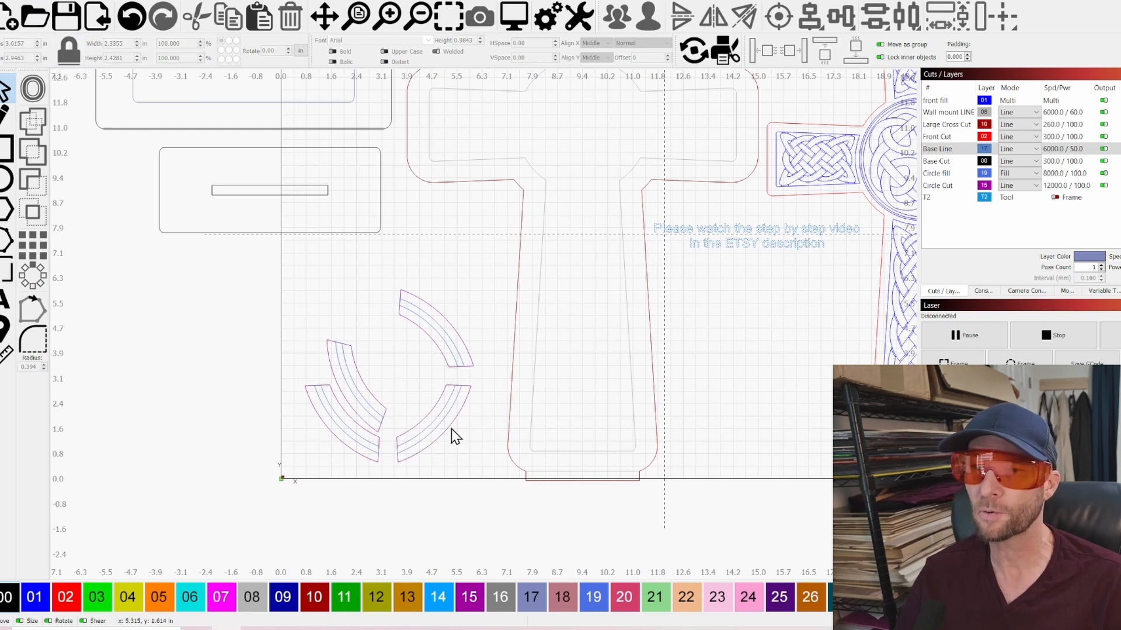
pyautogui.click(415, 435)
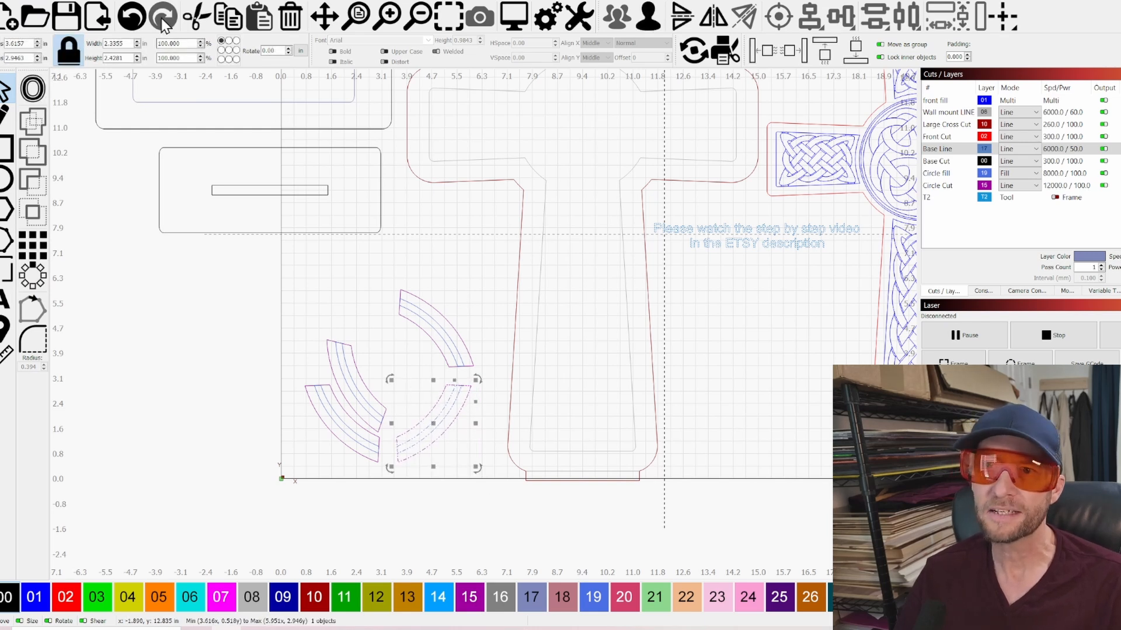
pyautogui.click(70, 3)
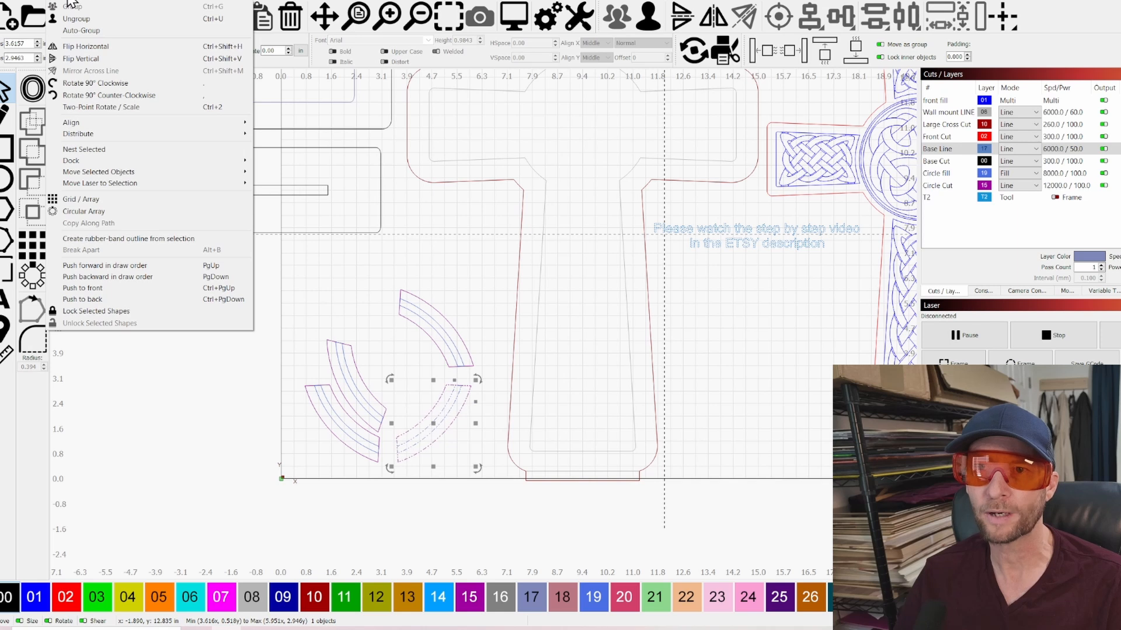
pyautogui.click(83, 49)
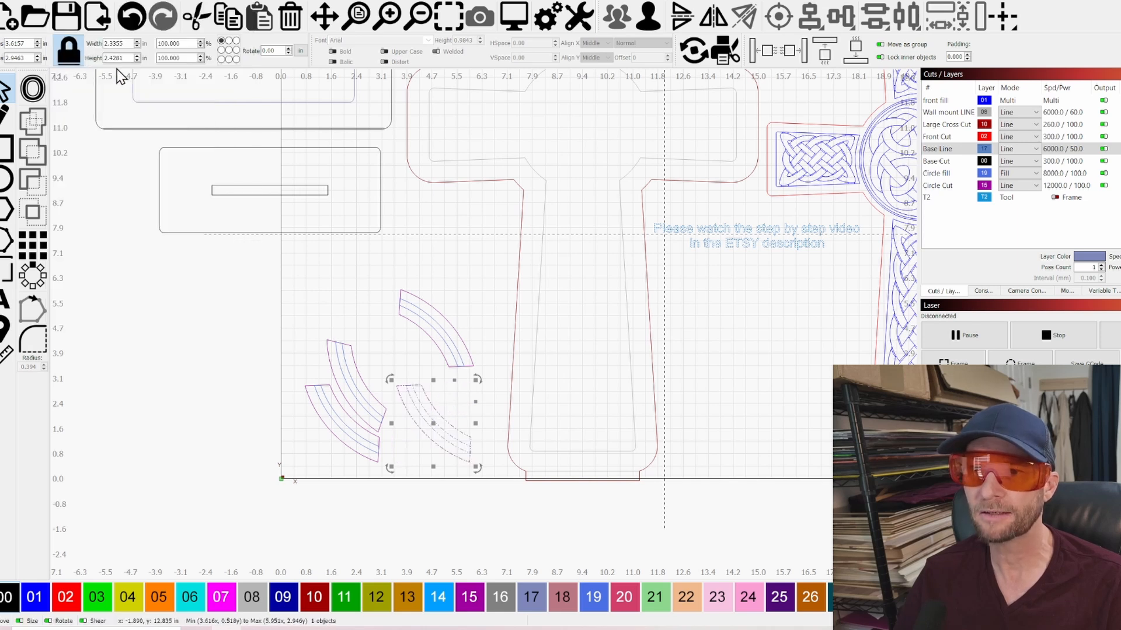
pyautogui.moveTo(434, 421); pyautogui.dragTo(394, 384)
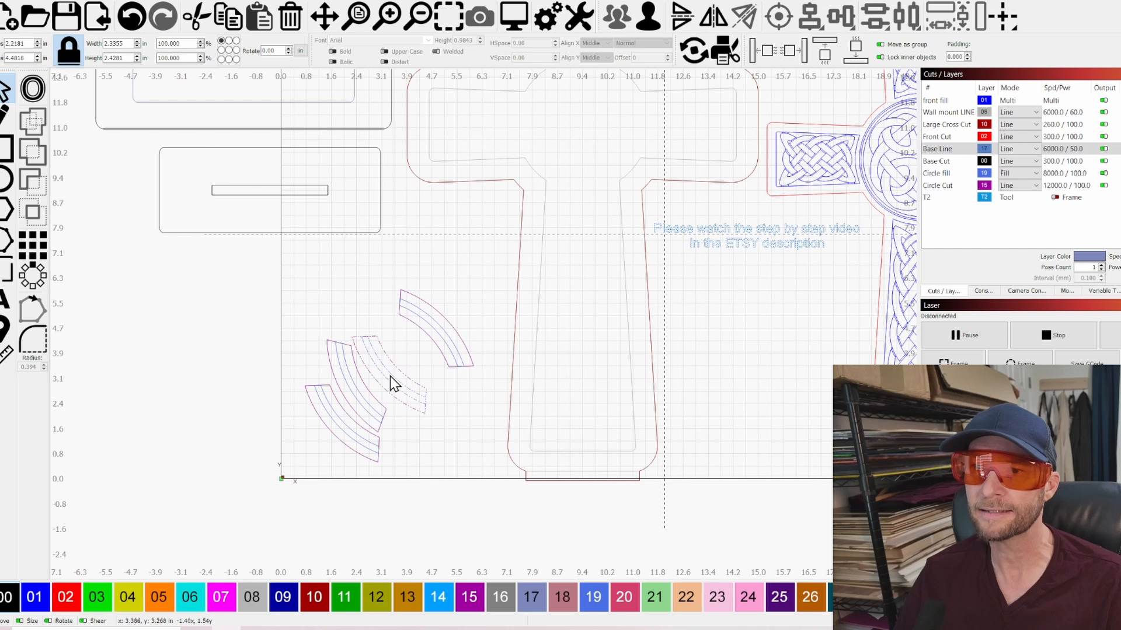
pyautogui.click(434, 469)
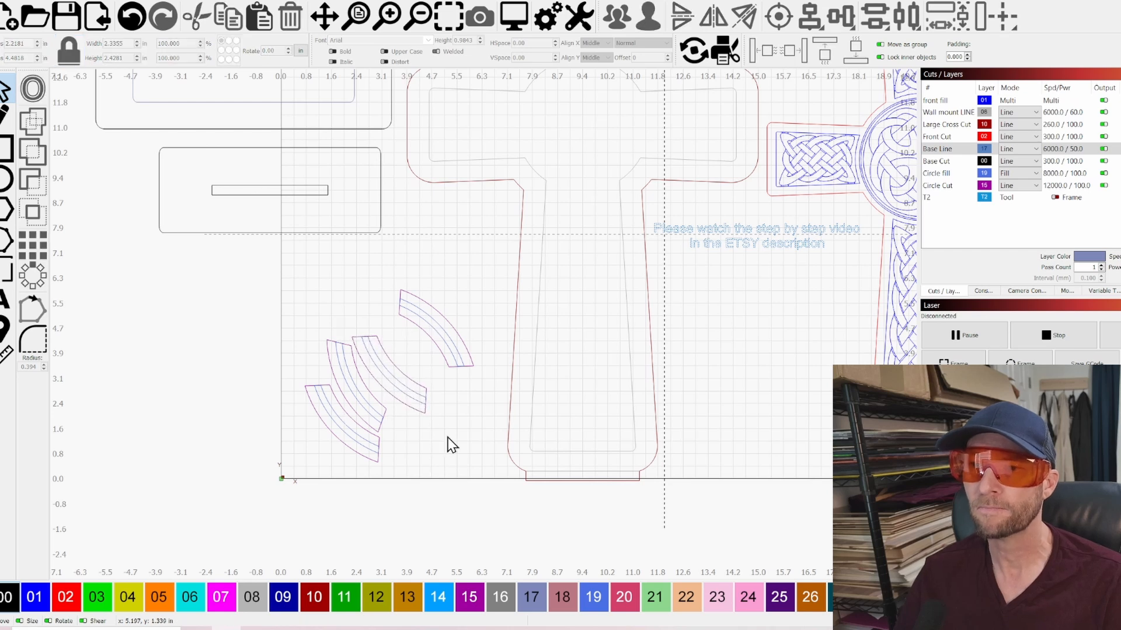
# Move the upper-right ring segment up against the other three nested segments
pyautogui.click(468, 362)
pyautogui.moveTo(436, 328); pyautogui.dragTo(415, 348)
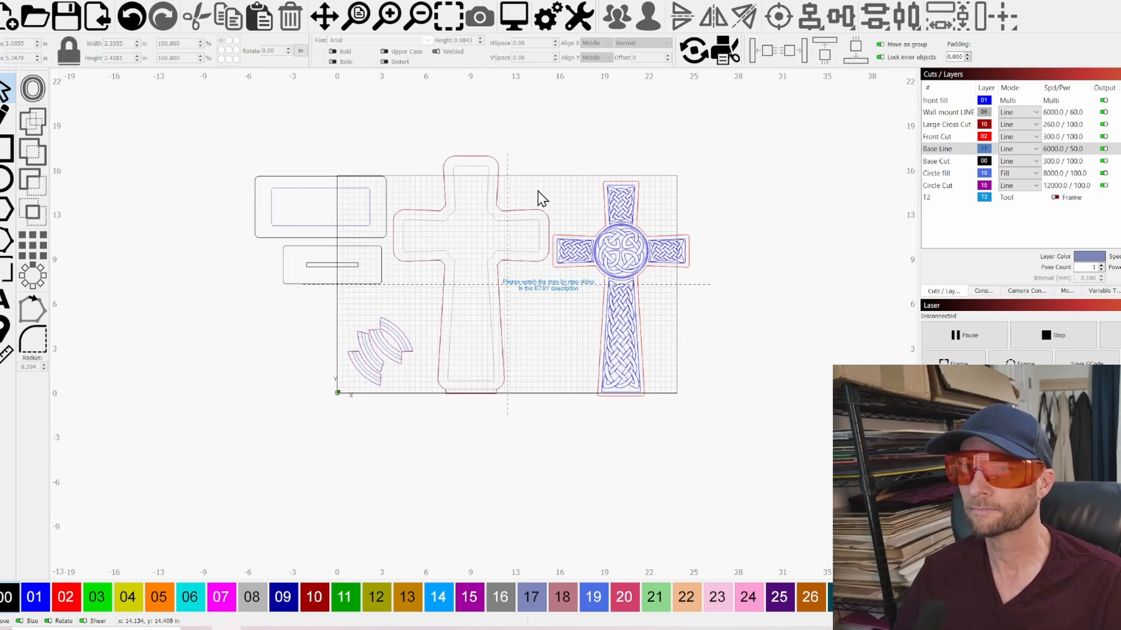
pyautogui.scroll(3, 446, 210)
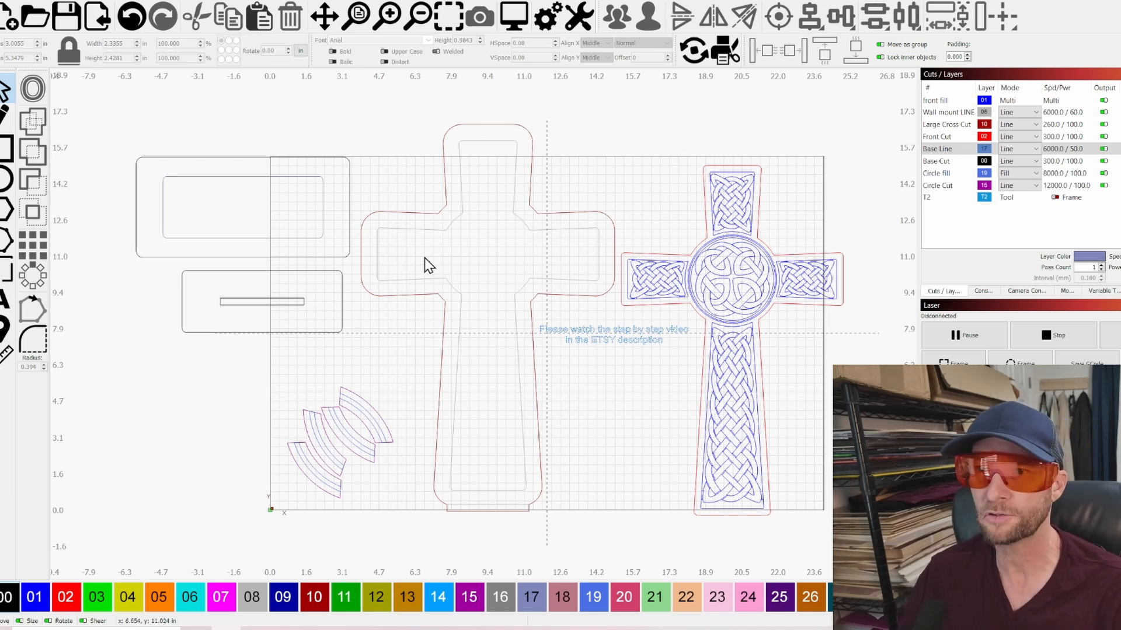
# Select the large backing cross to check its outline and inner wall-mount line, and clear the selection
pyautogui.scroll(2, 425, 258)
pyautogui.moveTo(418, 216); pyautogui.dragTo(419, 217)
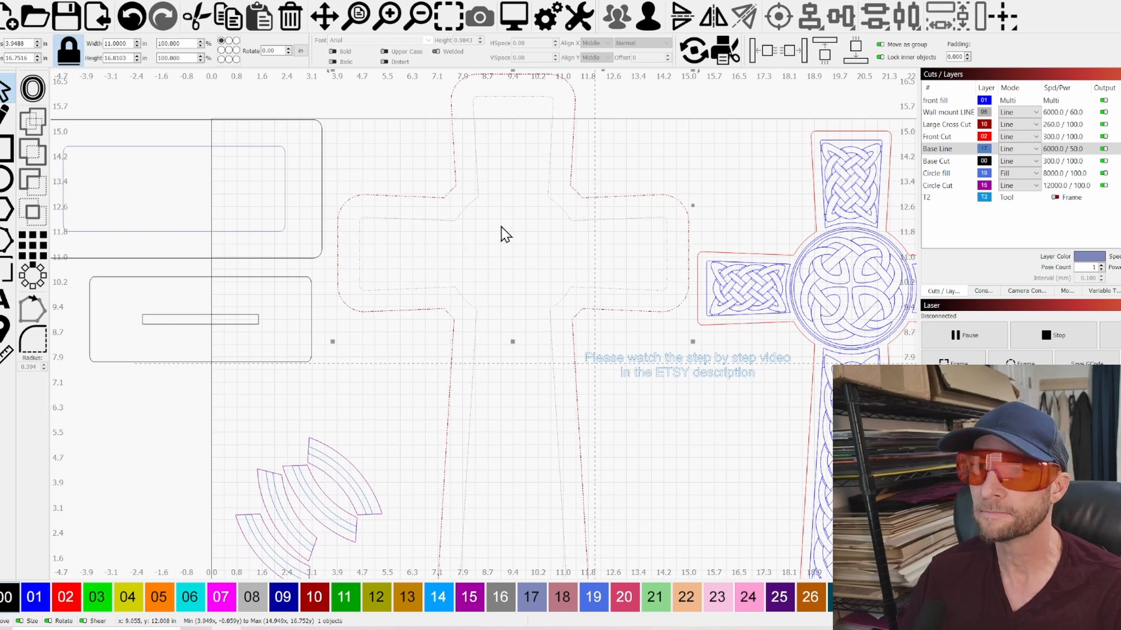
pyautogui.scroll(-2, 507, 235)
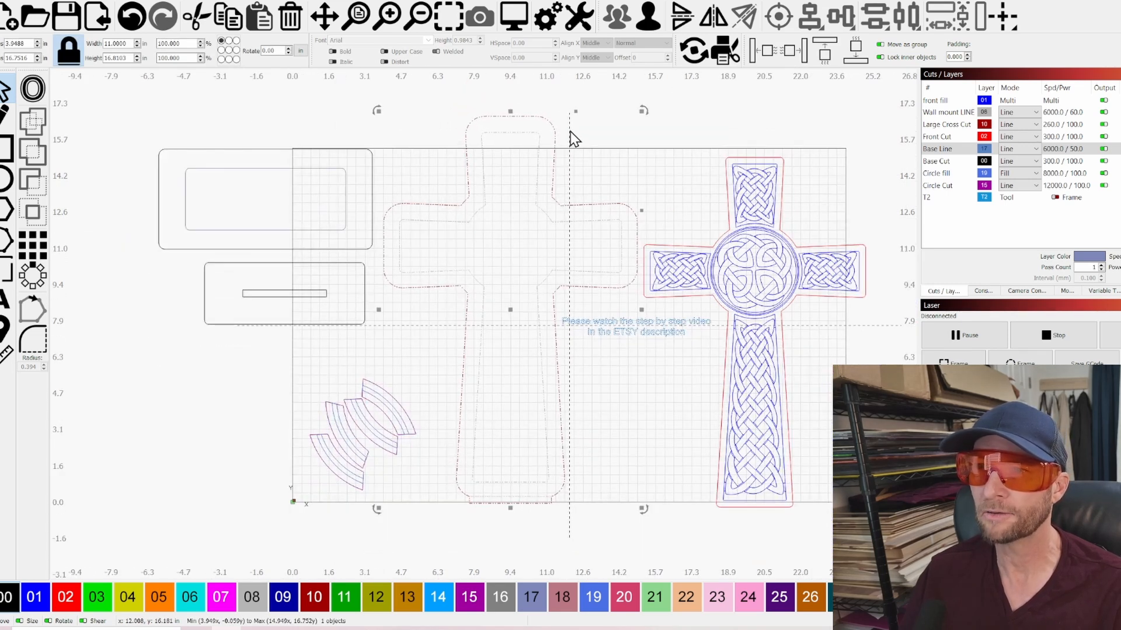
pyautogui.click(575, 169)
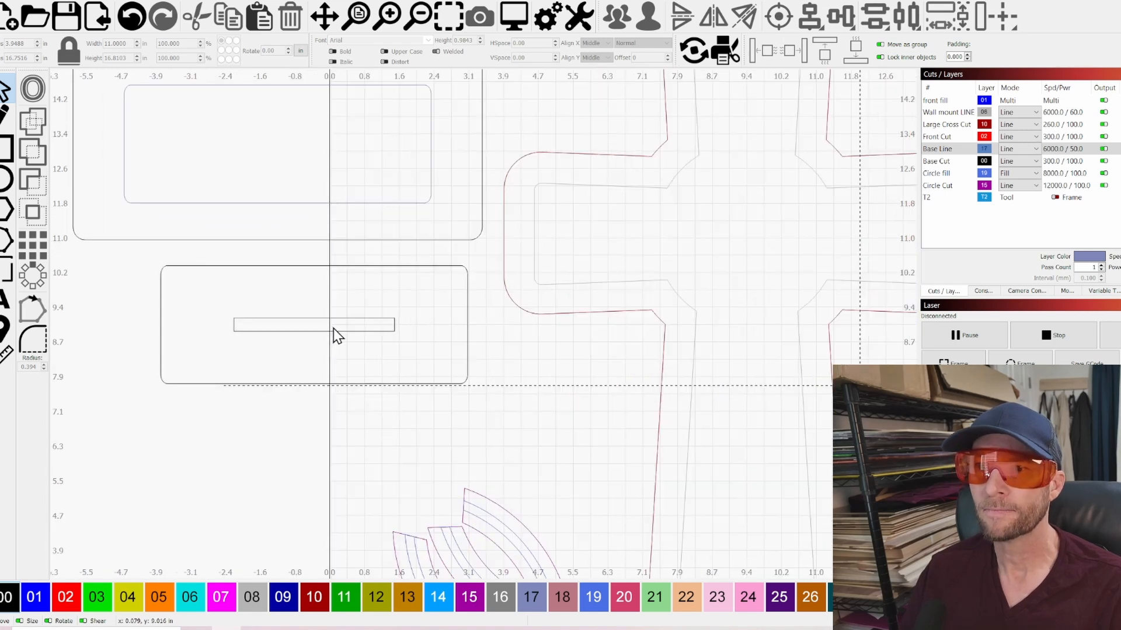
# Select the narrow slot in the smaller base plate and inspect its width and height
pyautogui.scroll(-2, 334, 328)
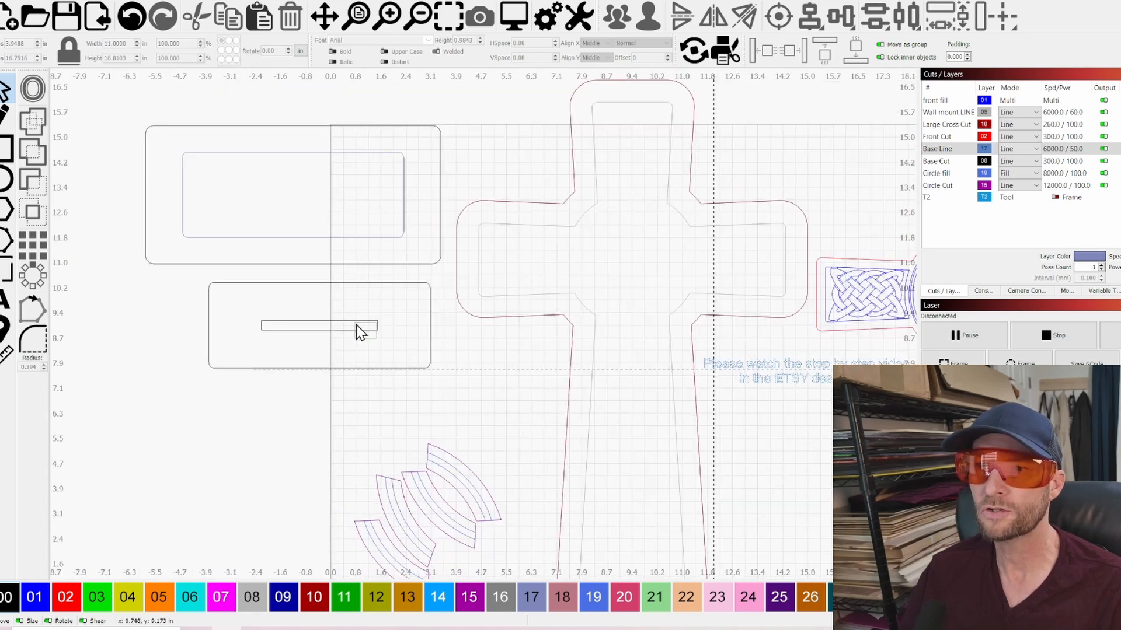
pyautogui.click(358, 328)
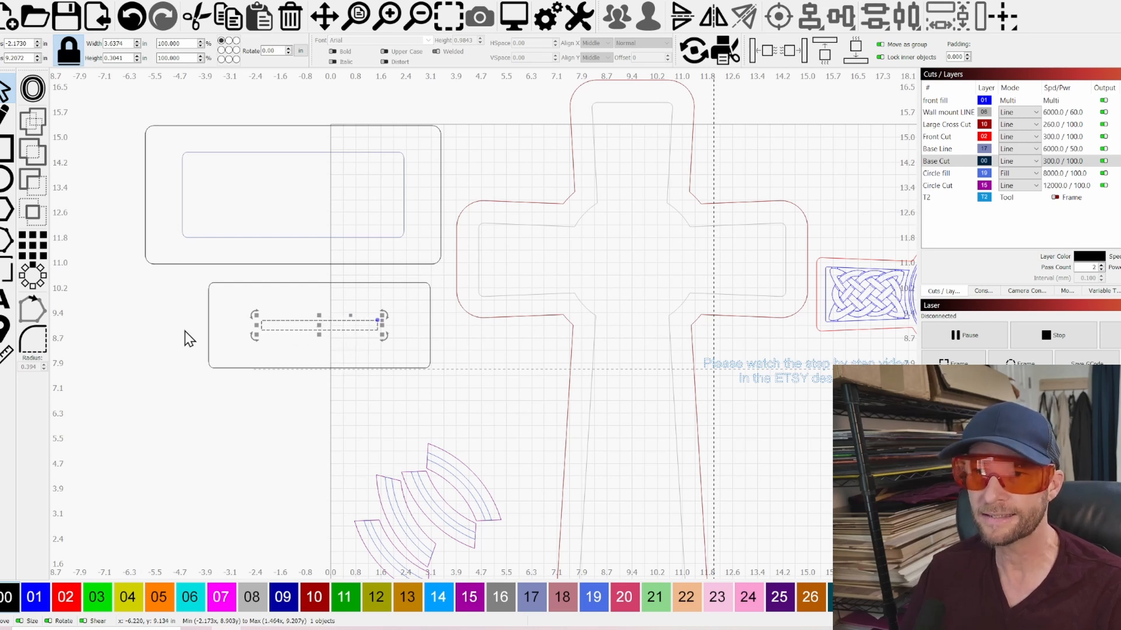
pyautogui.scroll(3, 309, 331)
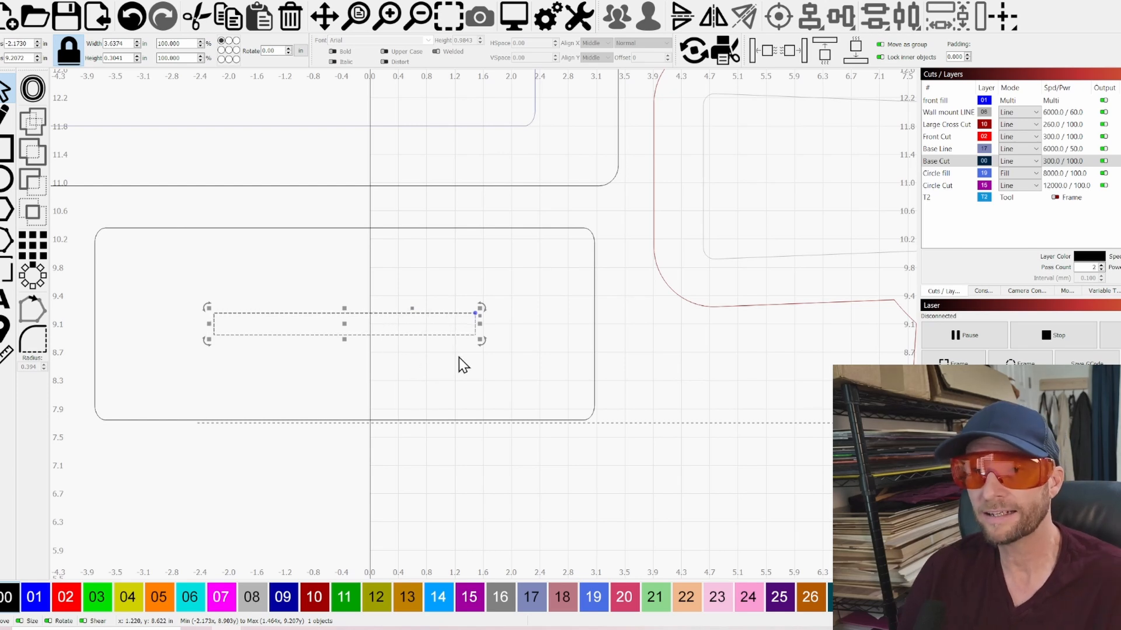
pyautogui.scroll(-3, 510, 378)
pyautogui.scroll(3, 420, 353)
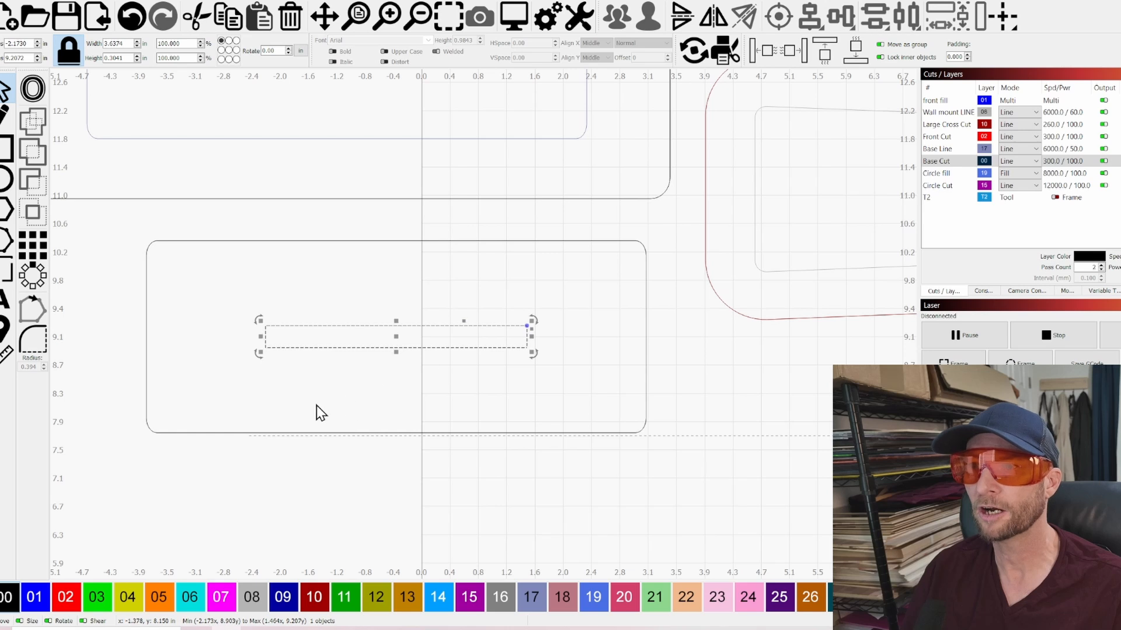
# Select the large backing cross within the full layout
pyautogui.scroll(-2, 316, 409)
pyautogui.scroll(-2, 475, 350)
pyautogui.click(649, 456)
pyautogui.click(609, 426)
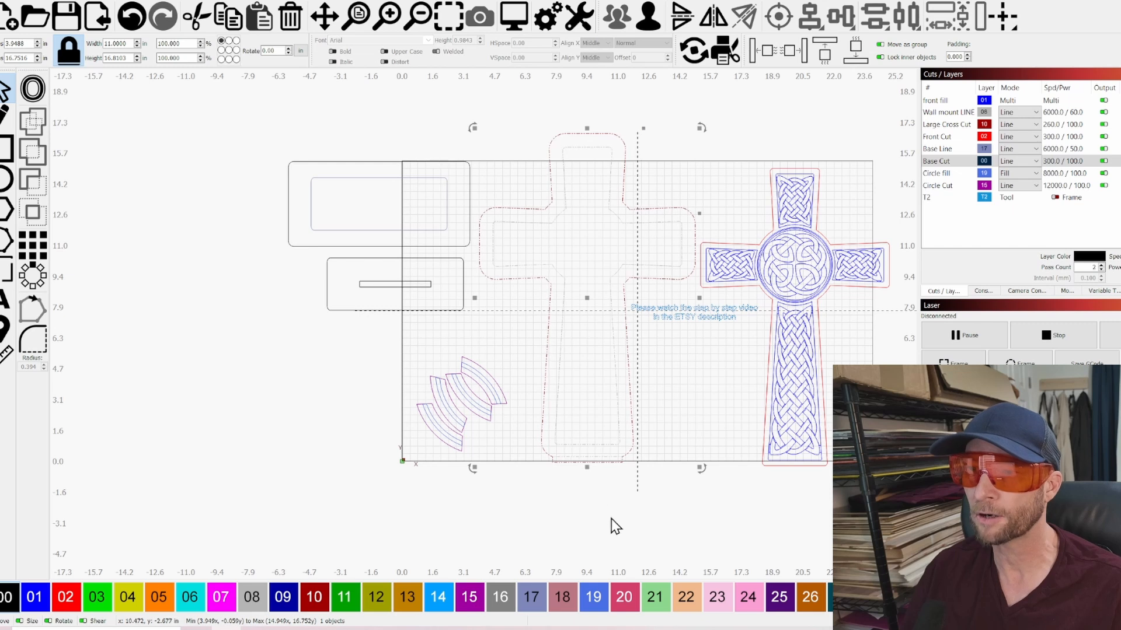
# Inspect the tab at the foot of the large backing cross and the two base plates, and clear the selection
pyautogui.scroll(3, 593, 480)
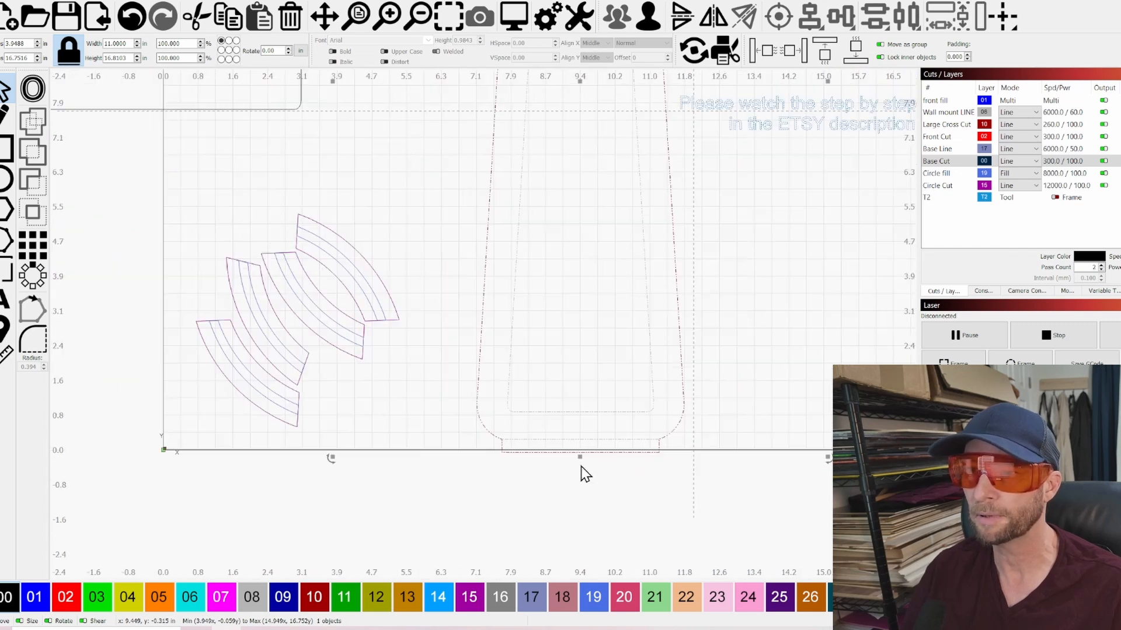
pyautogui.scroll(-3, 583, 473)
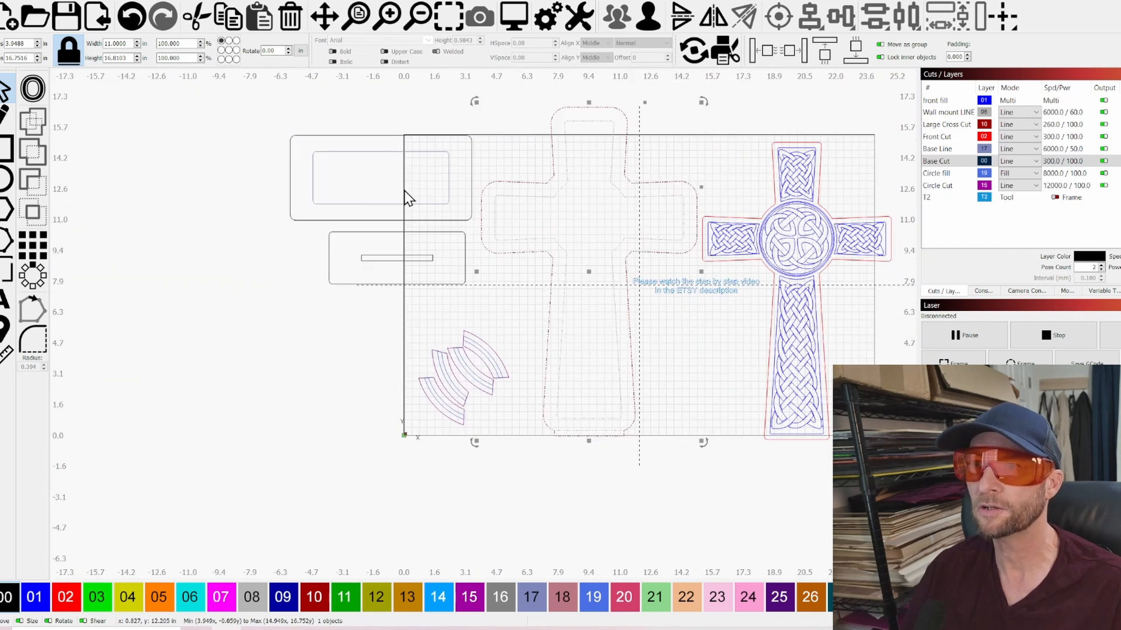
pyautogui.scroll(2, 371, 166)
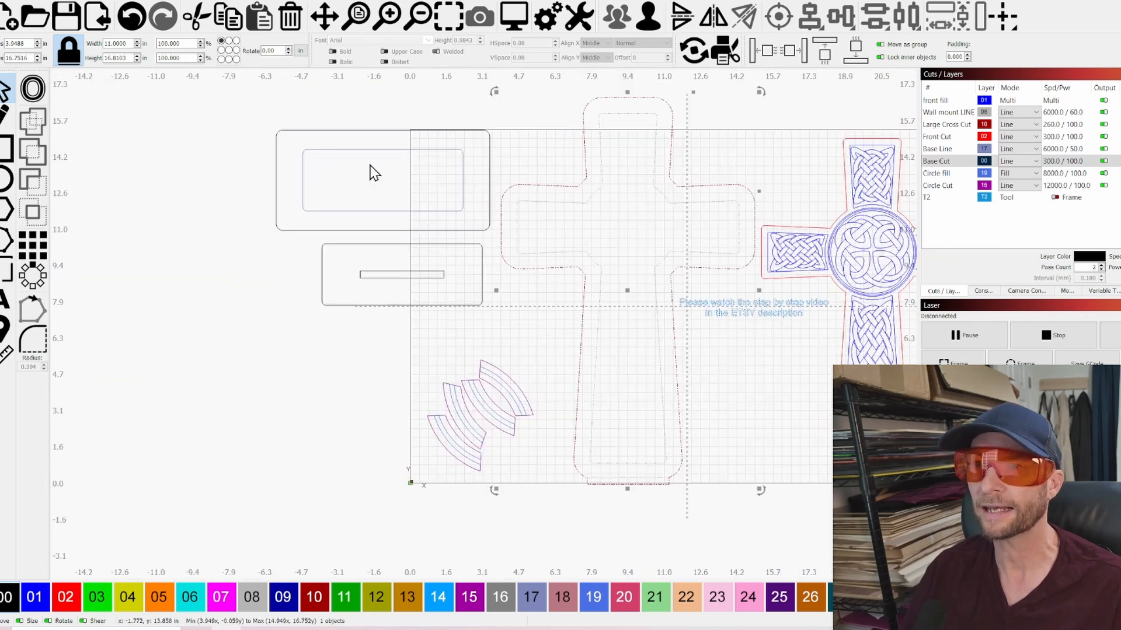
pyautogui.click(565, 349)
pyautogui.scroll(1, 432, 321)
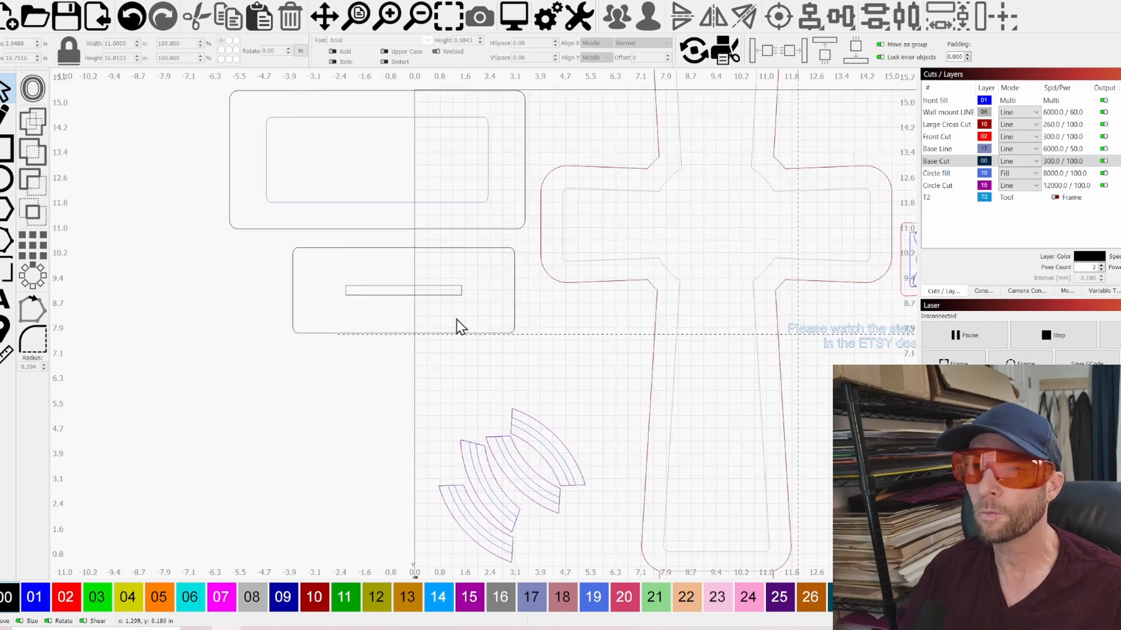
# Select the narrow slot in the smaller base plate and switch the measurement units to millimetres
pyautogui.click(422, 290)
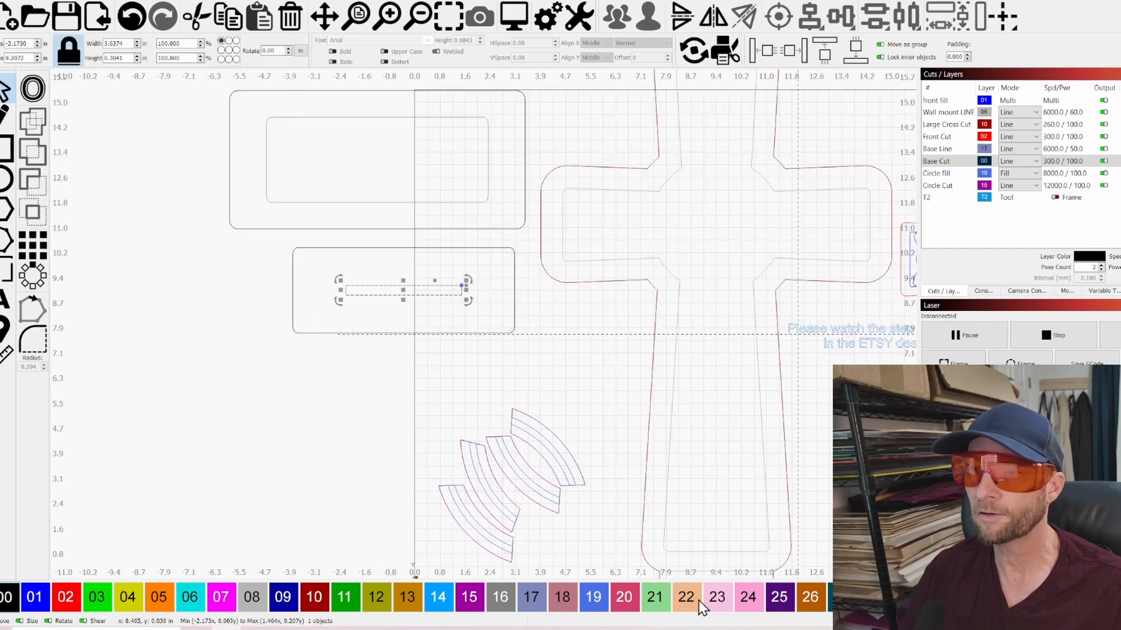
pyautogui.scroll(-2, 713, 510)
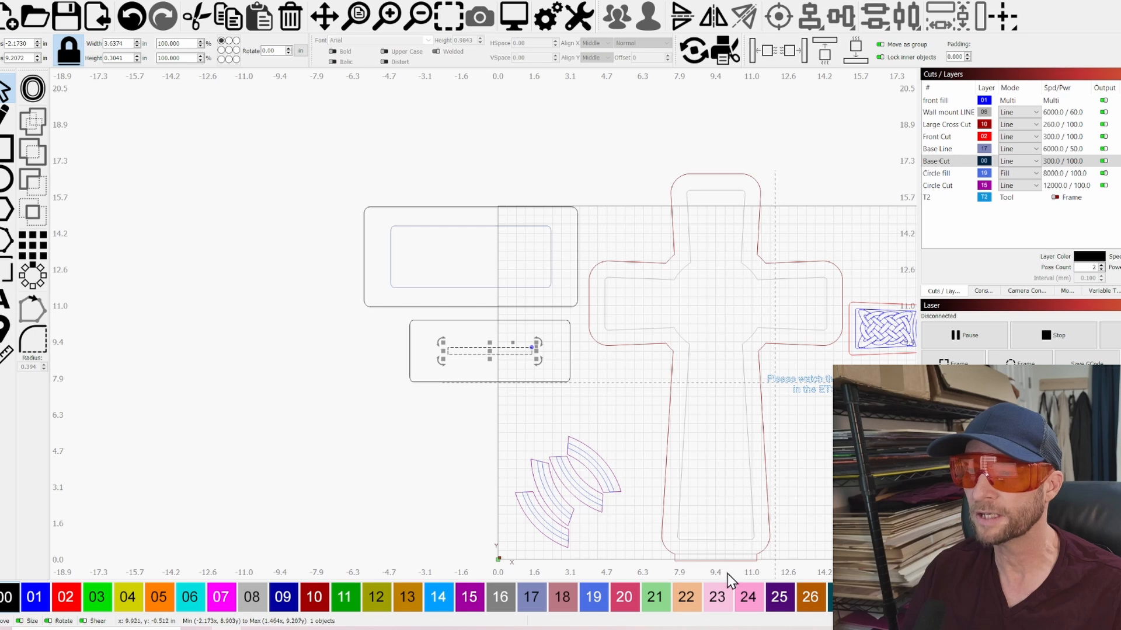
pyautogui.scroll(3, 477, 306)
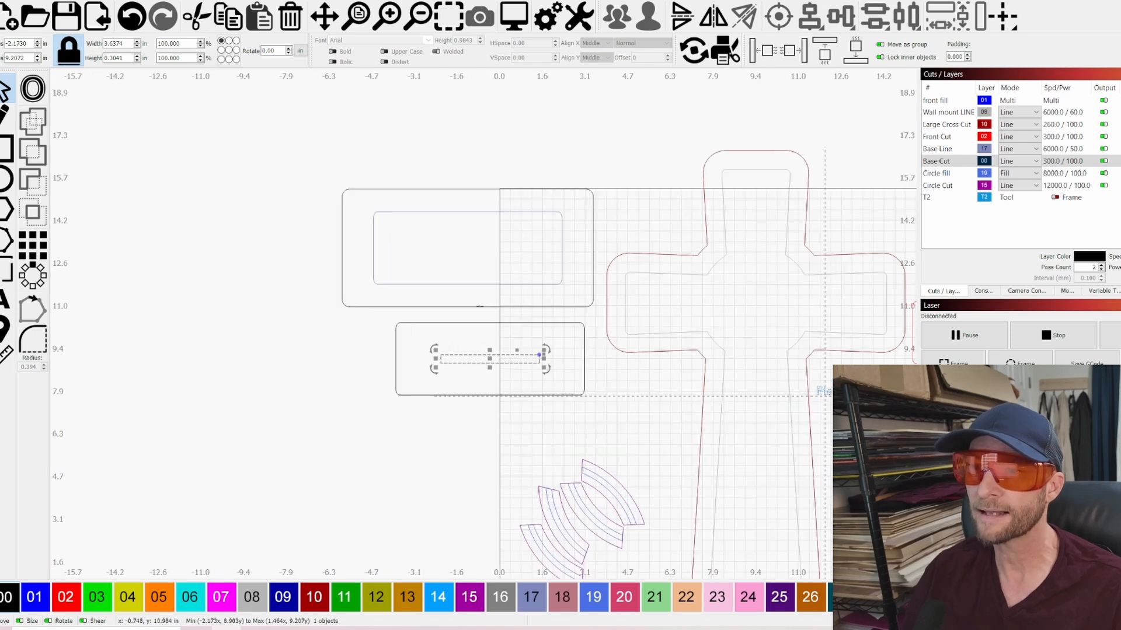
pyautogui.scroll(3, 538, 405)
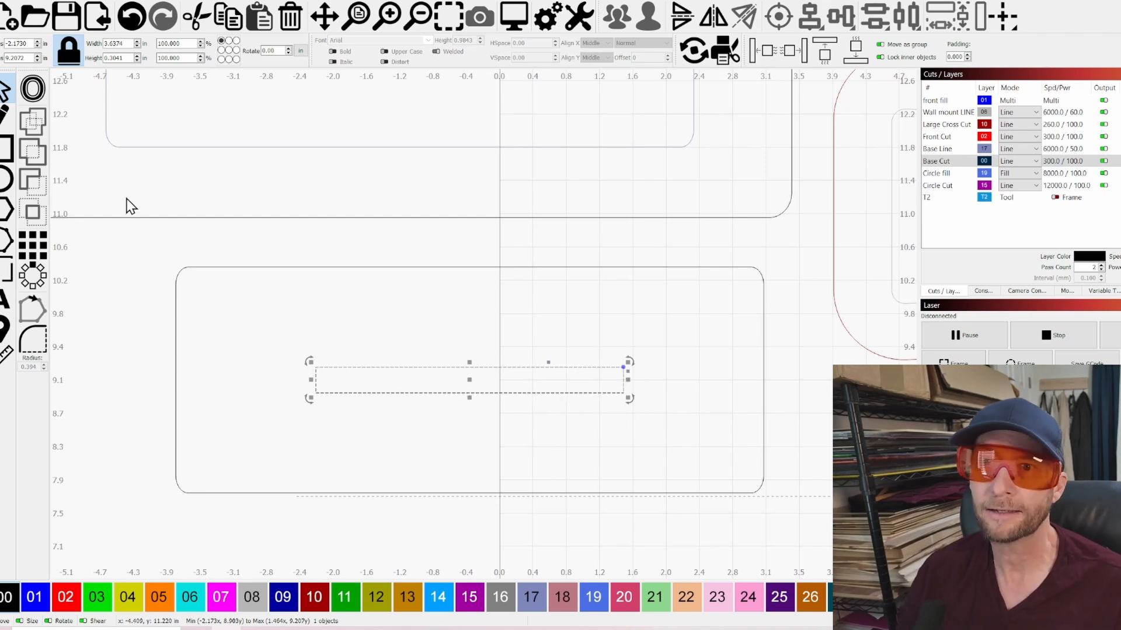
pyautogui.click(302, 51)
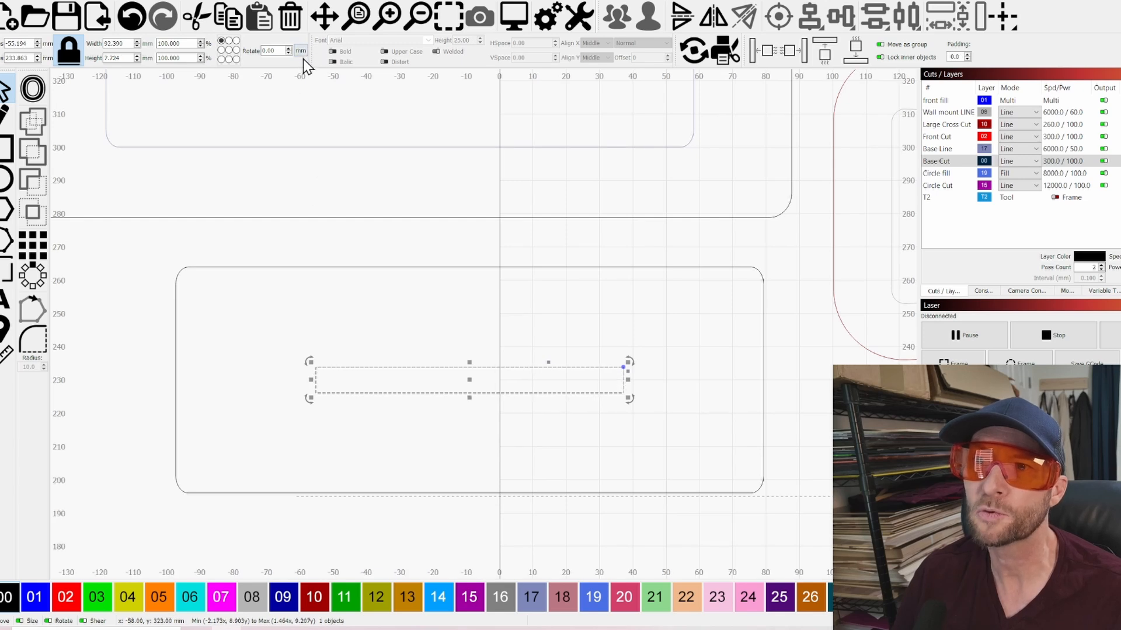
pyautogui.click(302, 52)
pyautogui.click(301, 51)
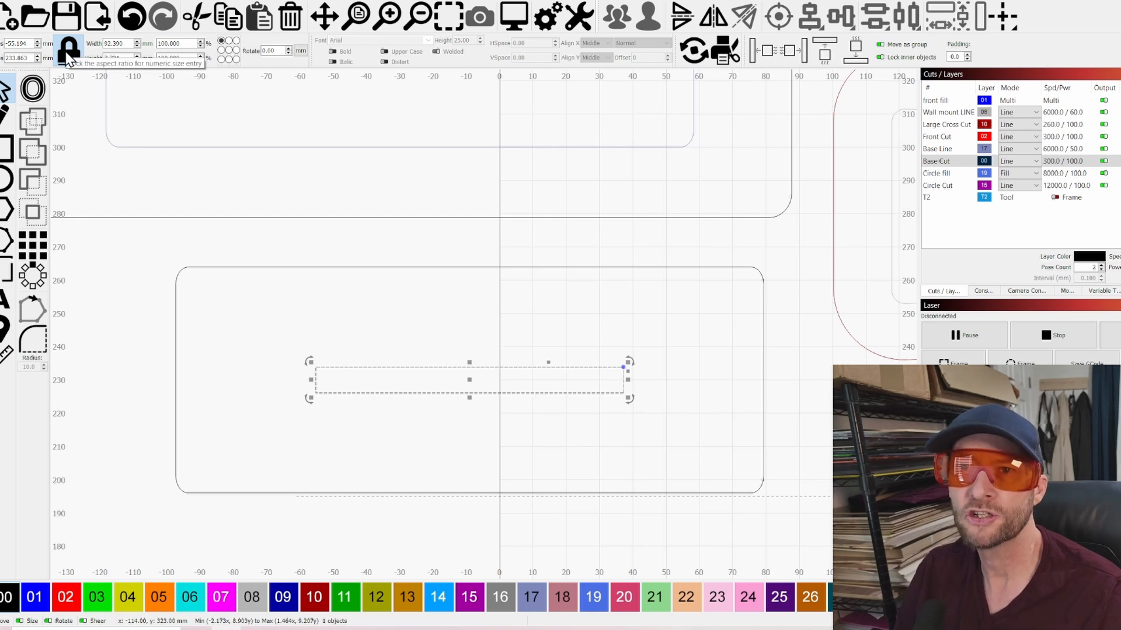
# Unlock the aspect ratio and set the height of the smaller base plate's slot to 6 mm
pyautogui.click(87, 153)
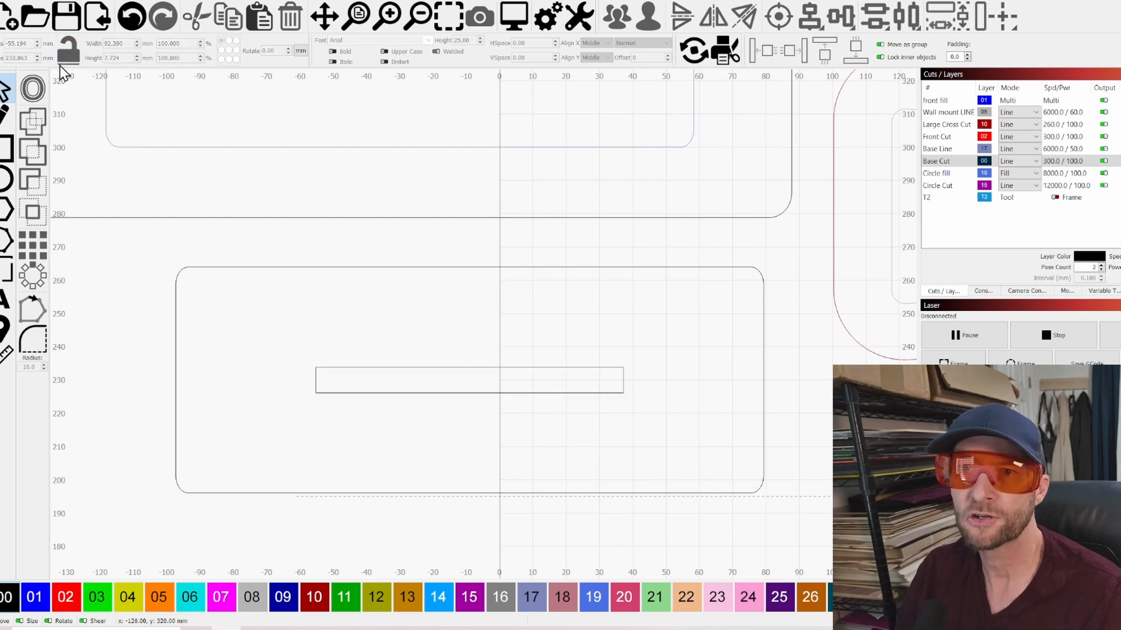
pyautogui.click(380, 373)
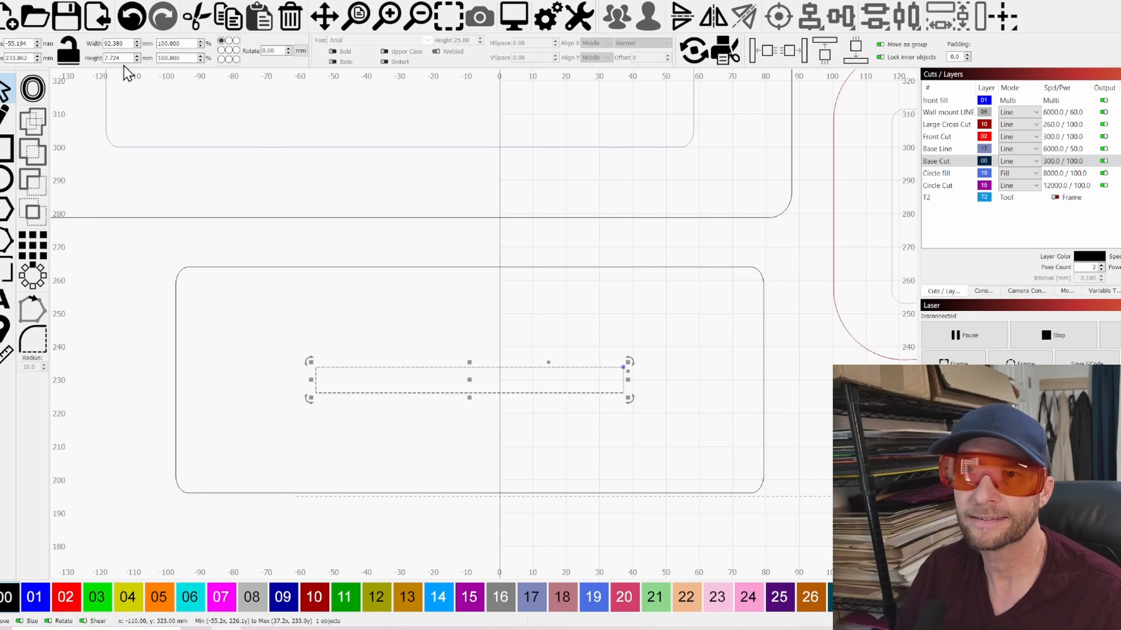
pyautogui.moveTo(126, 58); pyautogui.dragTo(101, 59)
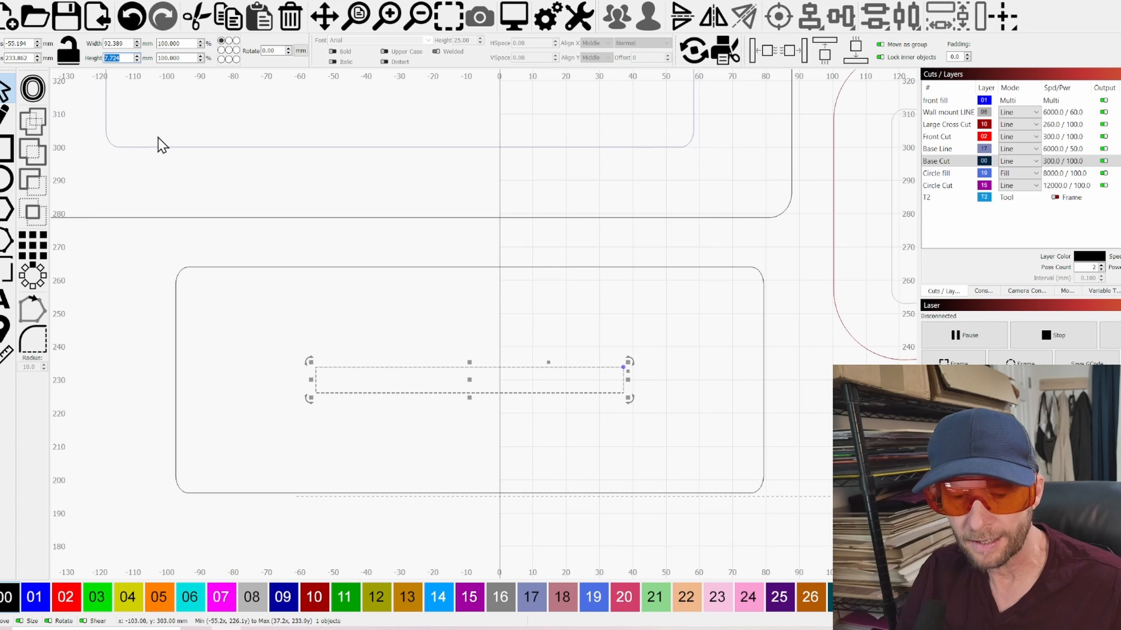
pyautogui.write('6')
pyautogui.press('Return')
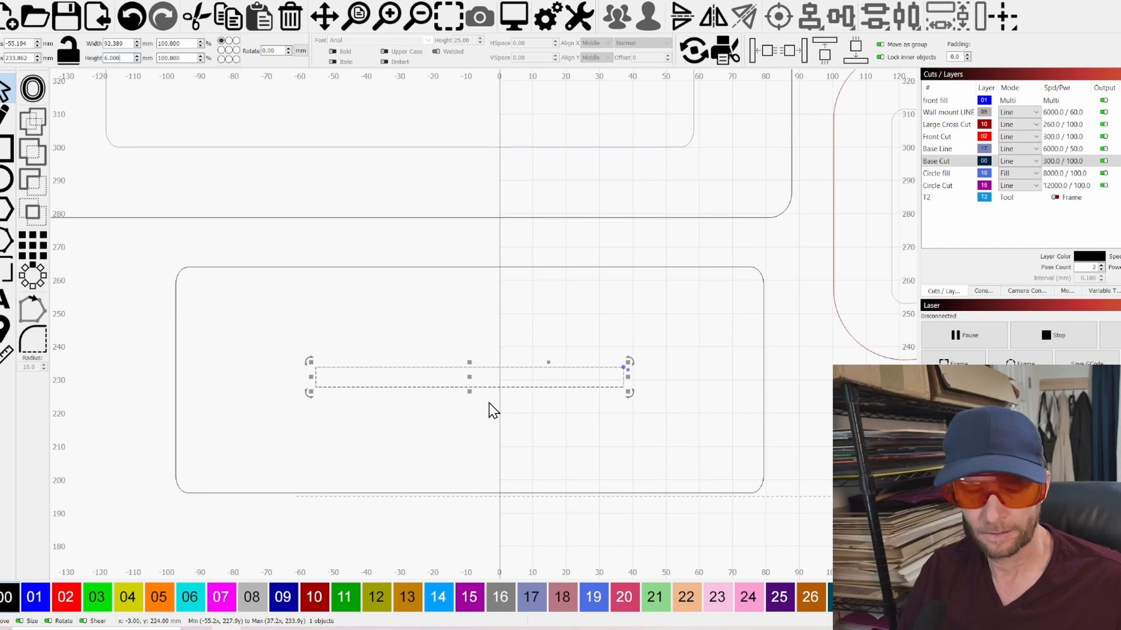
# Centre the slot within the smaller base plate, and clear the selection
pyautogui.moveTo(529, 514); pyautogui.dragTo(485, 476)
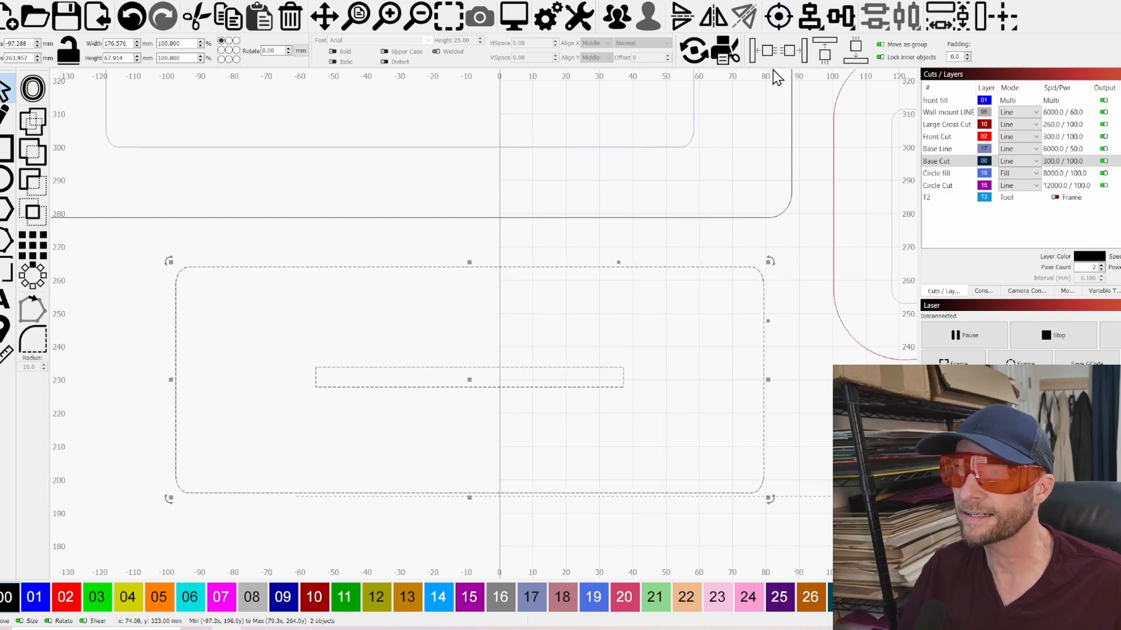
pyautogui.click(781, 19)
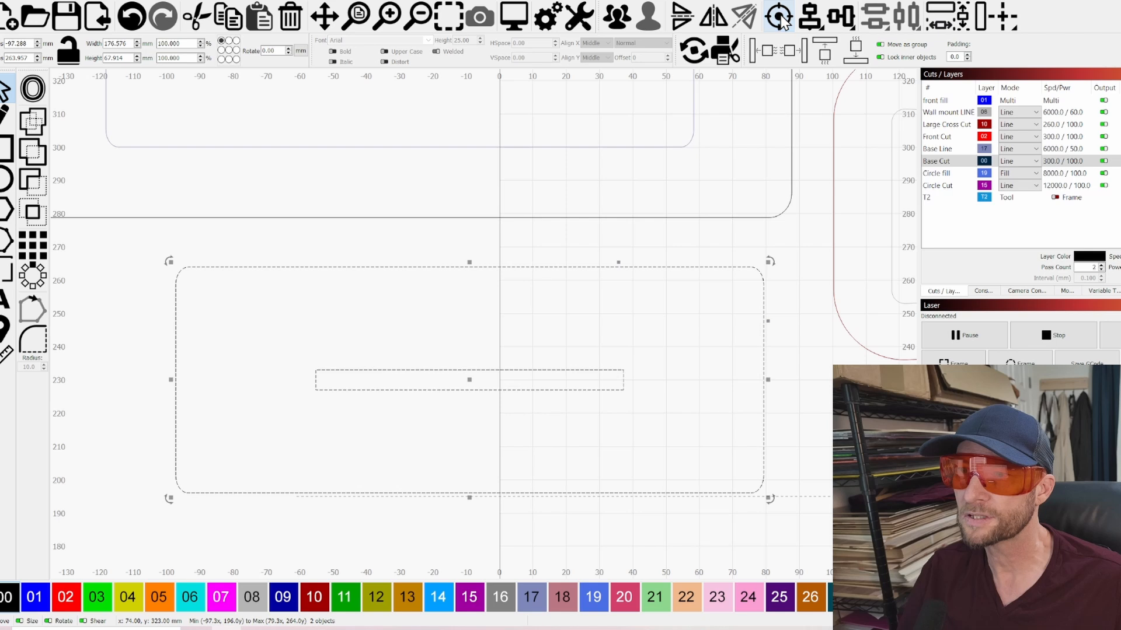
pyautogui.click(588, 333)
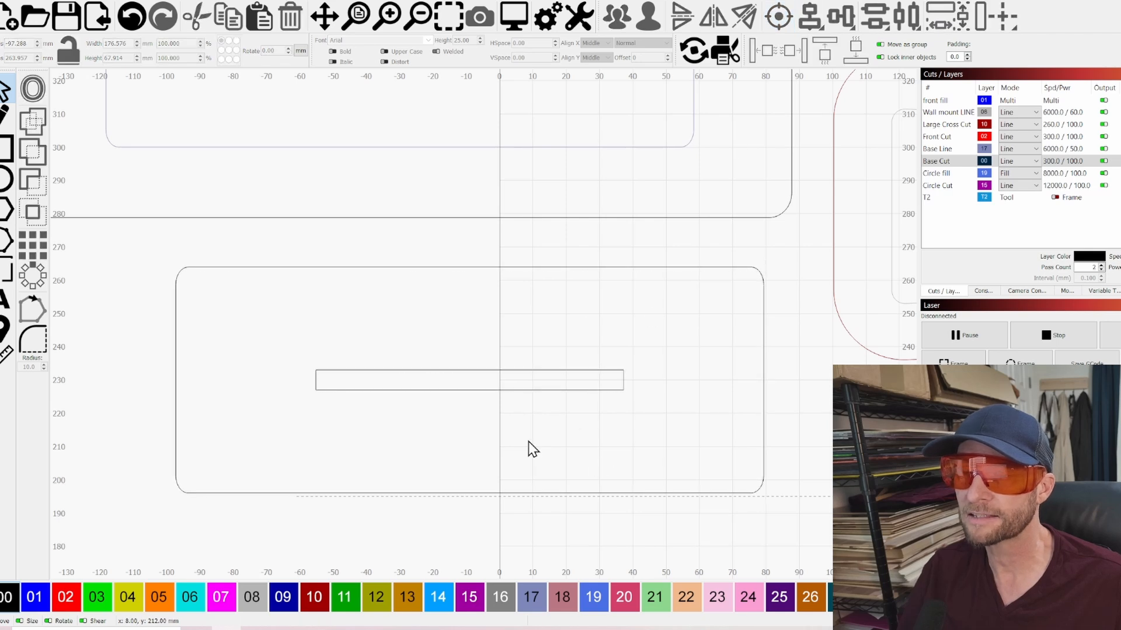
# Move the slotted base plate onto the larger plate's inner guide outline to show its placement, and move it back below the larger plate
pyautogui.scroll(-3, 457, 468)
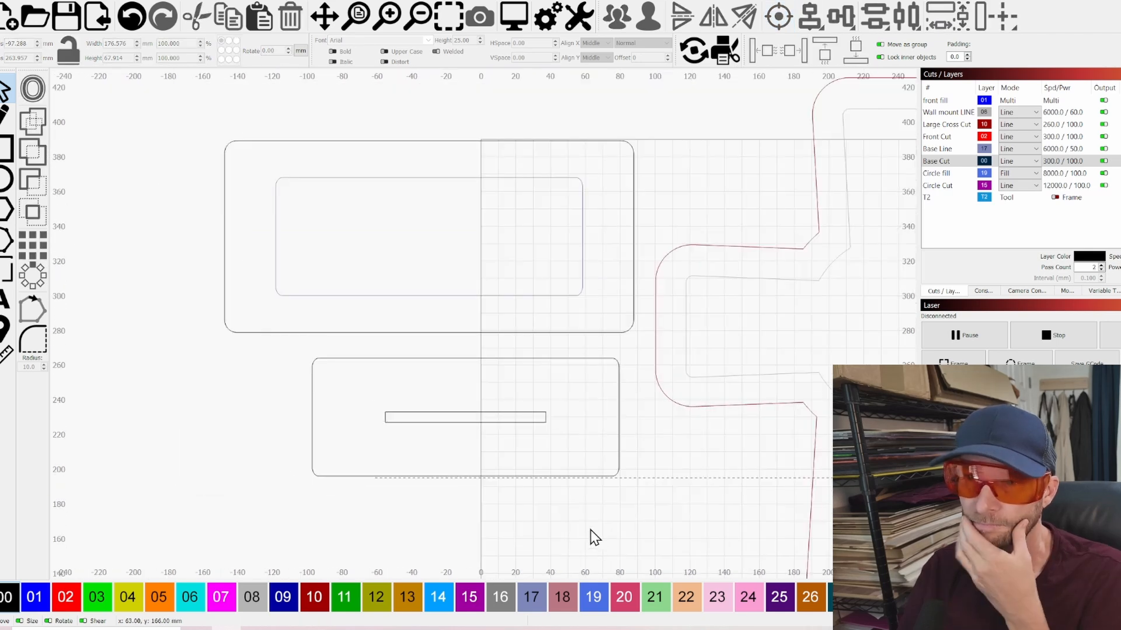
pyautogui.moveTo(588, 532); pyautogui.dragTo(440, 366)
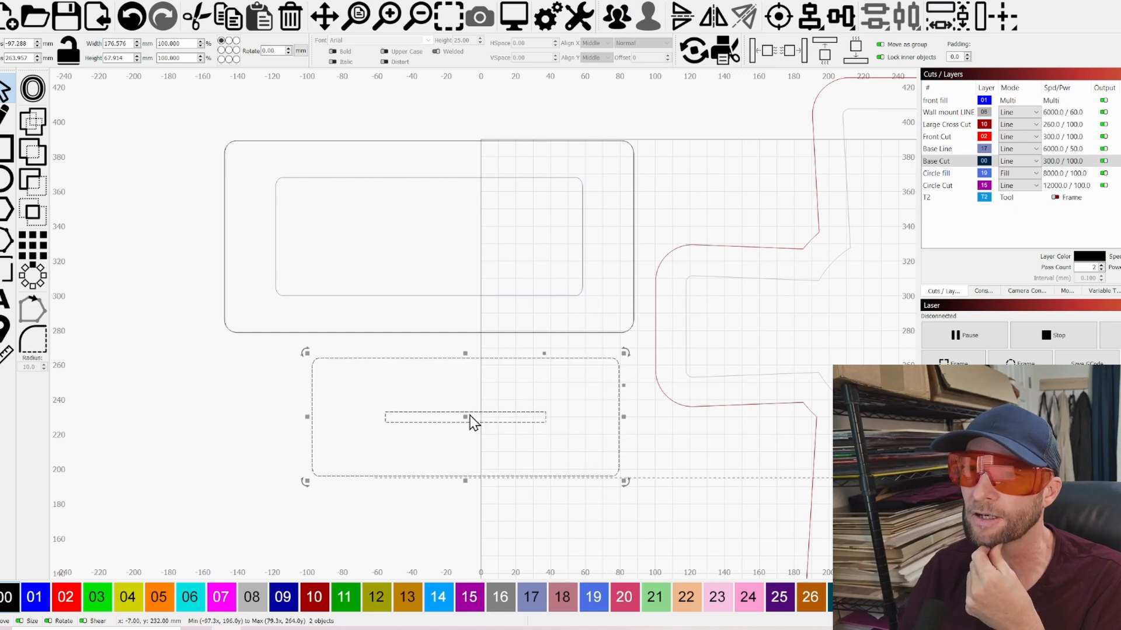
pyautogui.moveTo(466, 418); pyautogui.dragTo(429, 239)
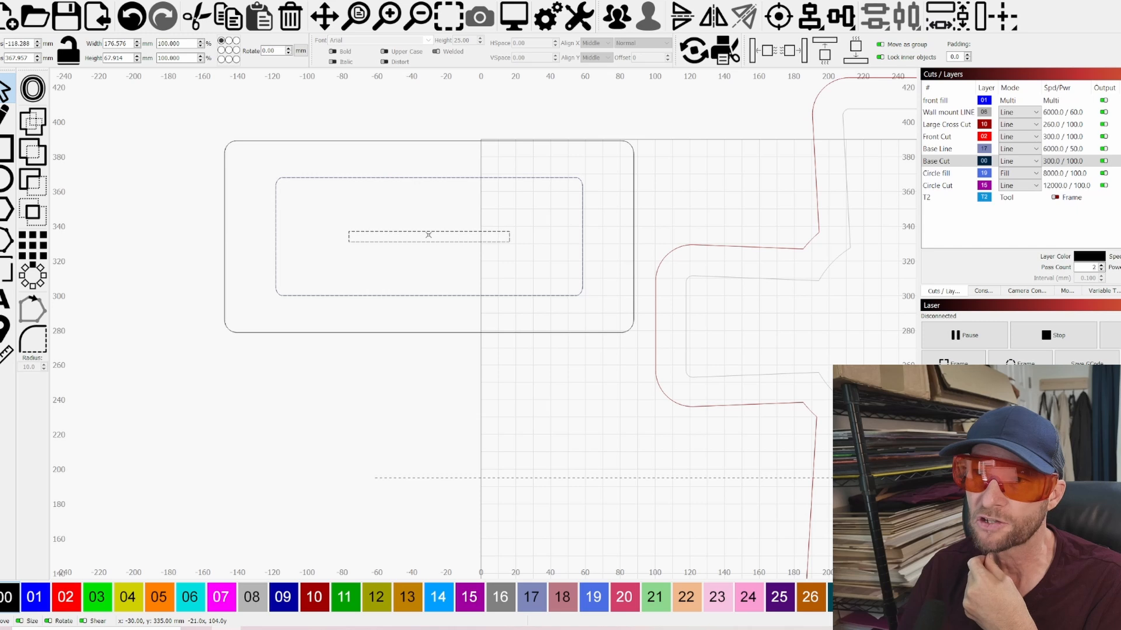
pyautogui.moveTo(428, 237); pyautogui.dragTo(429, 505)
# Select the large backing cross and the engraved front cross to review them within the full layout, and clear the selection
pyautogui.scroll(4, 471, 300)
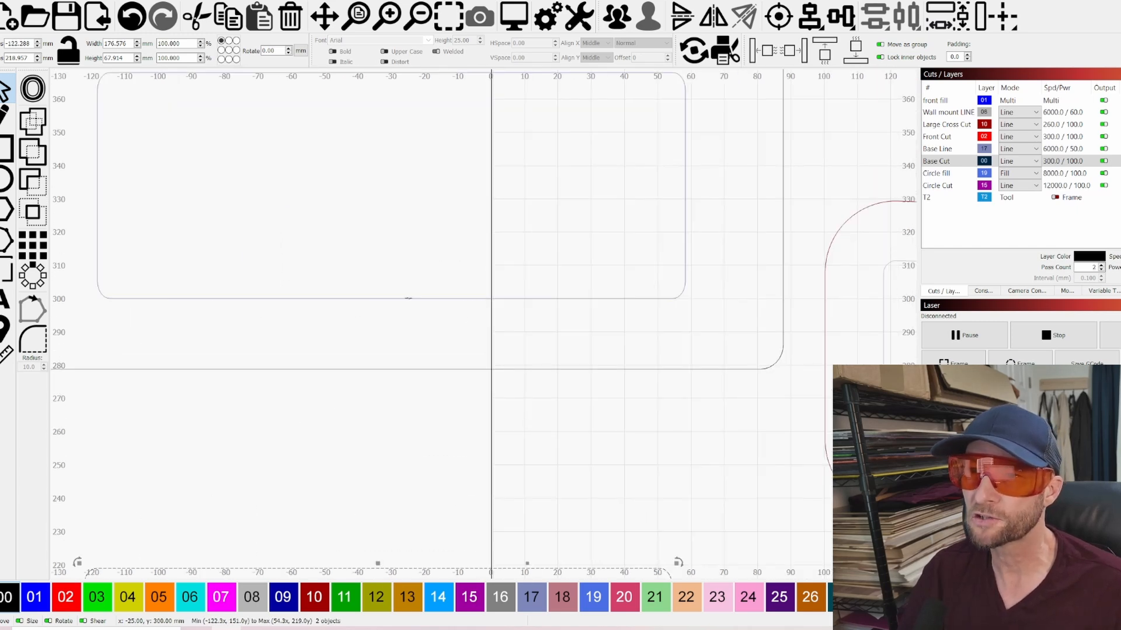
pyautogui.scroll(-3, 603, 300)
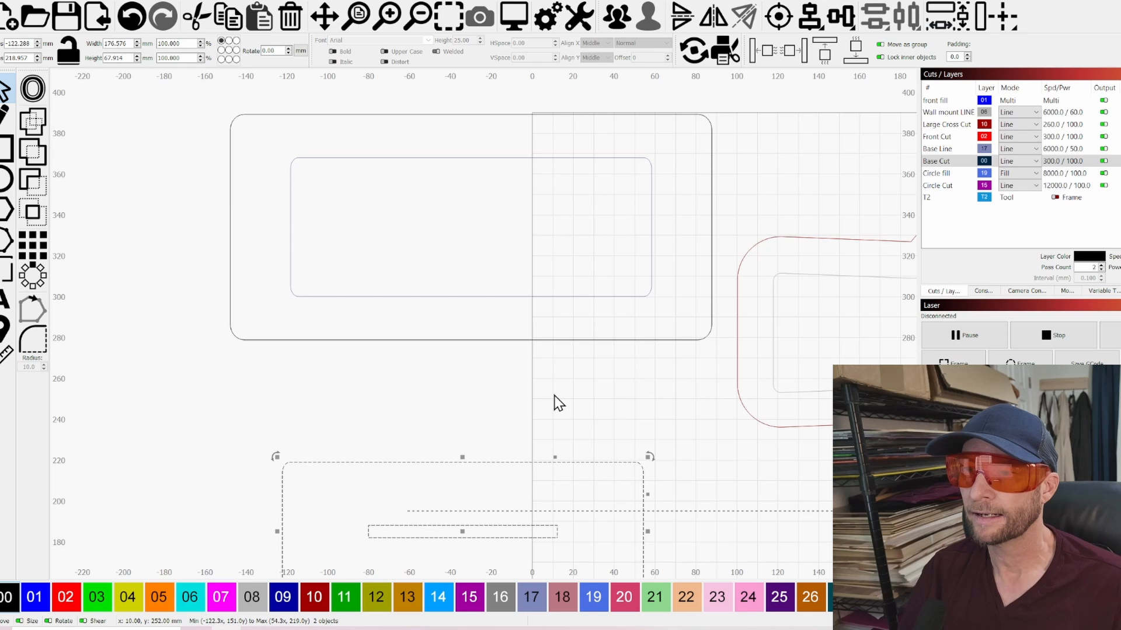
pyautogui.scroll(-3, 555, 405)
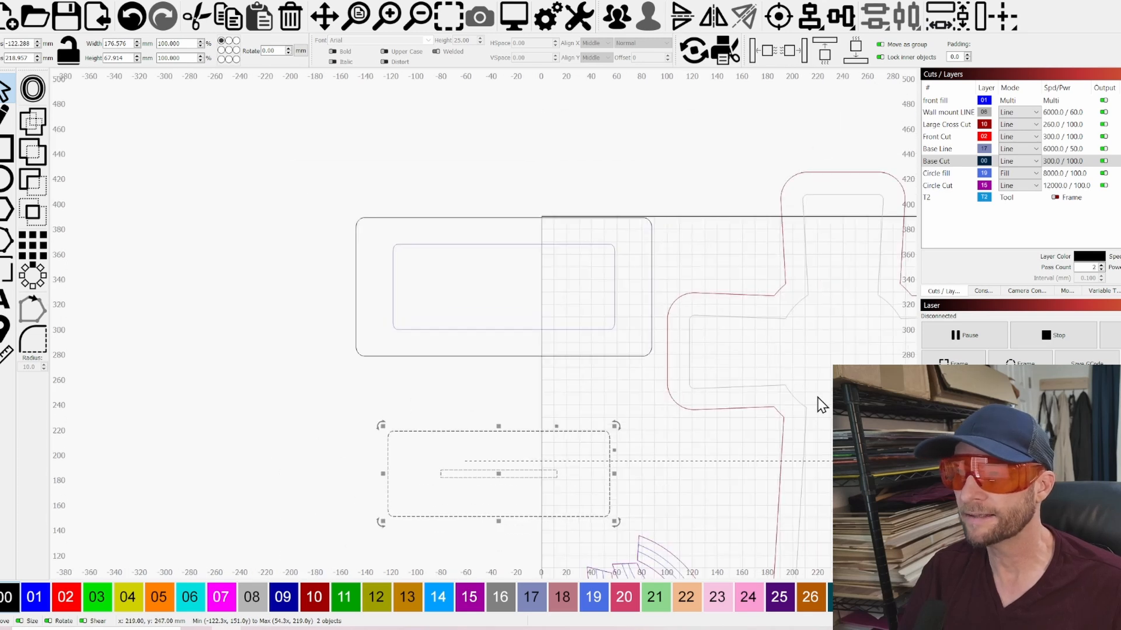
pyautogui.scroll(6, 812, 403)
pyautogui.click(721, 412)
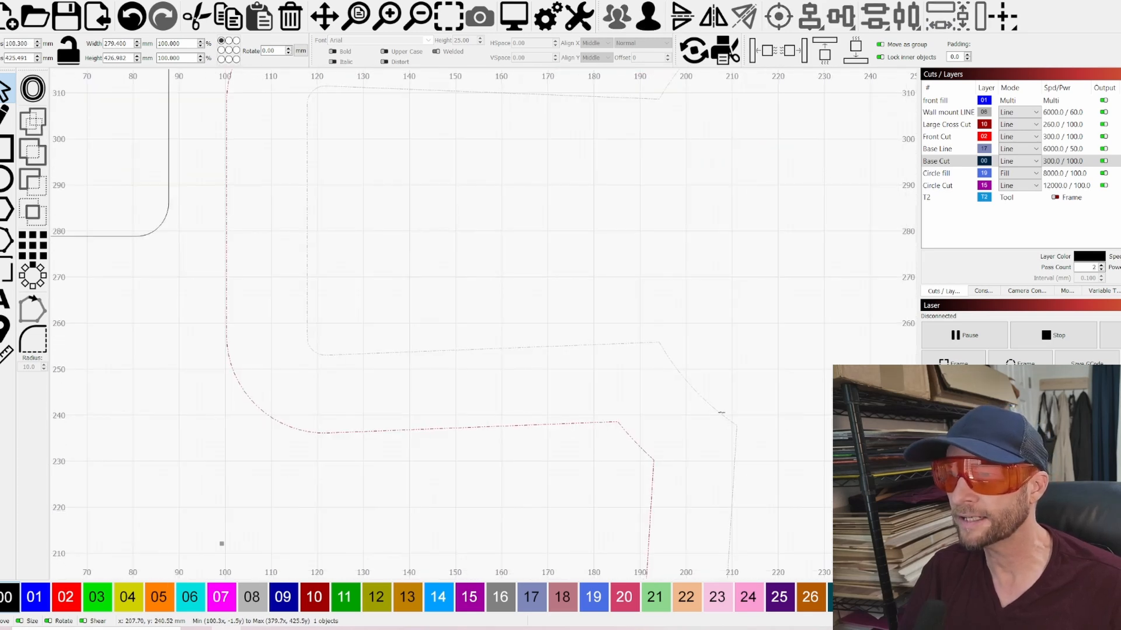
pyautogui.scroll(-8, 355, 418)
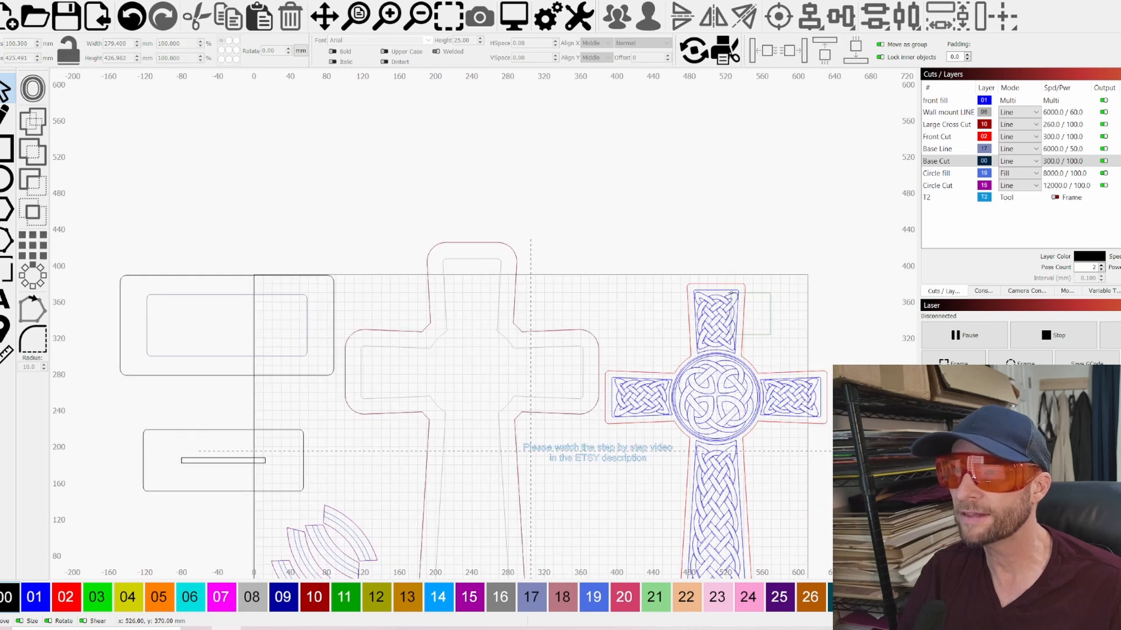
pyautogui.click(732, 295)
pyautogui.click(739, 220)
pyautogui.scroll(-2, 739, 222)
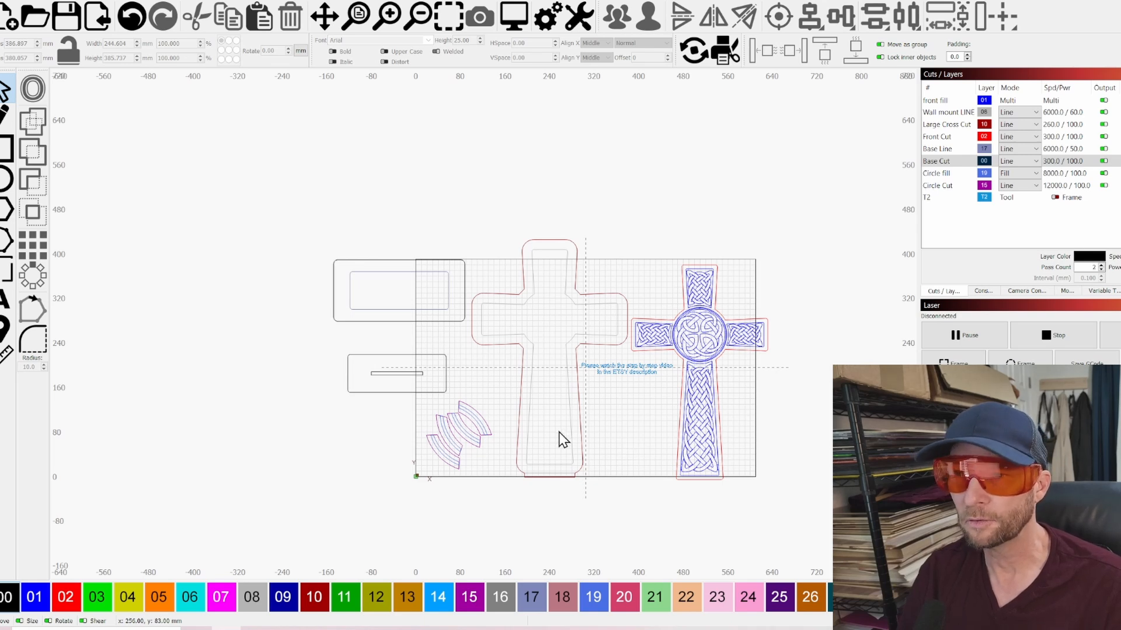
# Turn off laser output for the front fill, Wall mount LINE, Large Cross Cut, Front Cut and Base Line layers
pyautogui.scroll(2, 559, 433)
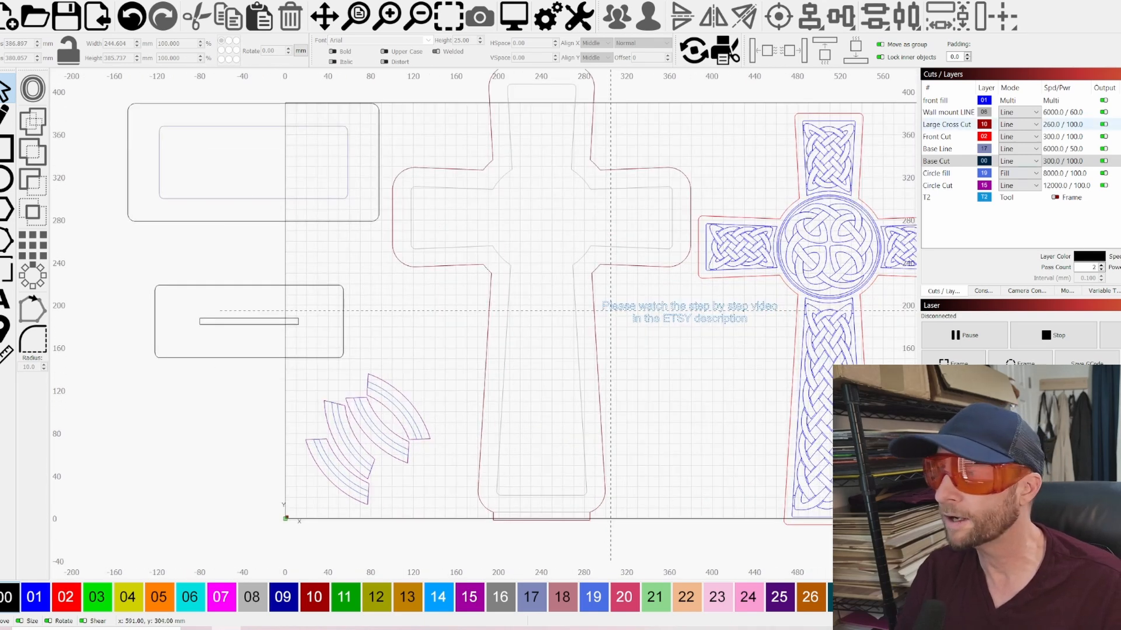
pyautogui.click(1104, 100)
pyautogui.click(1103, 112)
pyautogui.click(1103, 125)
pyautogui.click(1104, 136)
pyautogui.click(1103, 148)
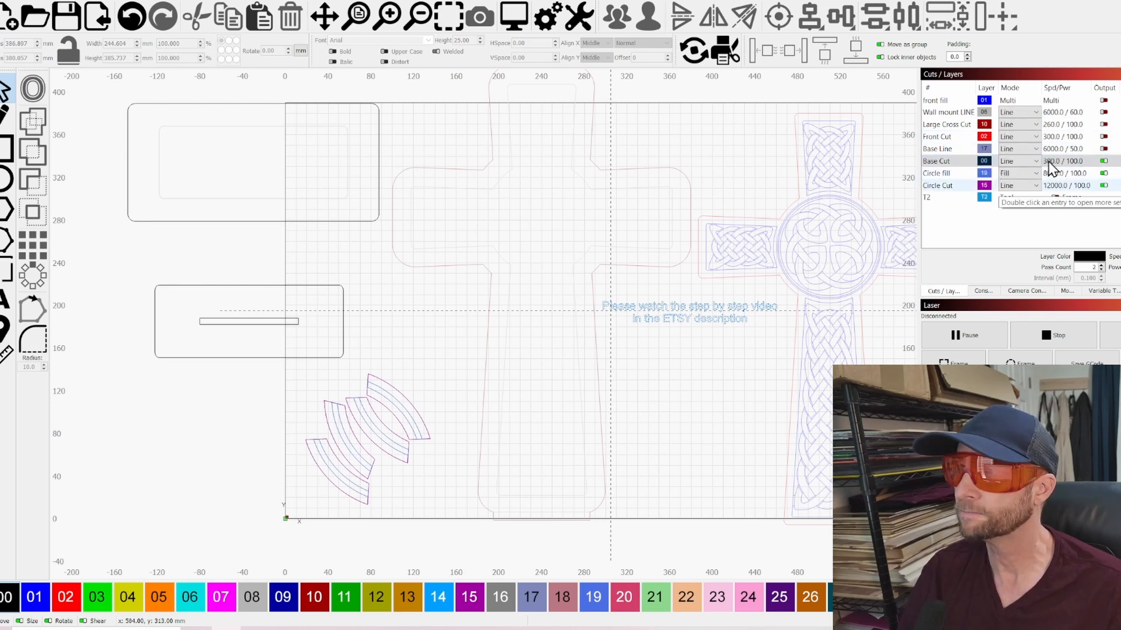
# Delete the "Please watch the step by step video in the ETSY description" text from between the two crosses
pyautogui.click(730, 314)
pyautogui.scroll(4, 728, 315)
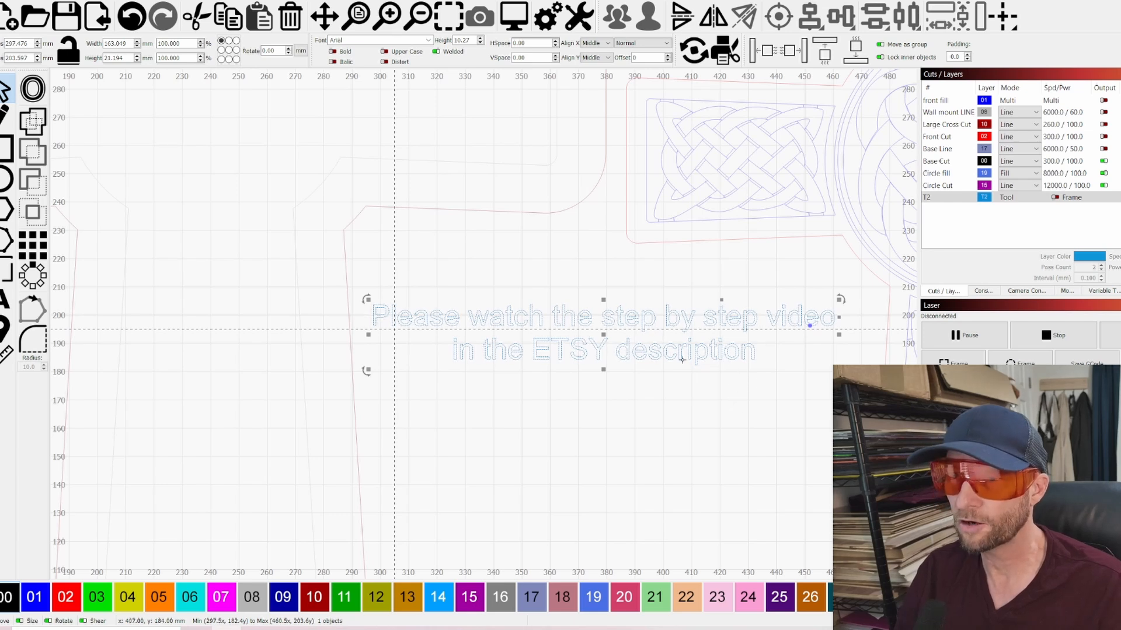
pyautogui.press('Delete')
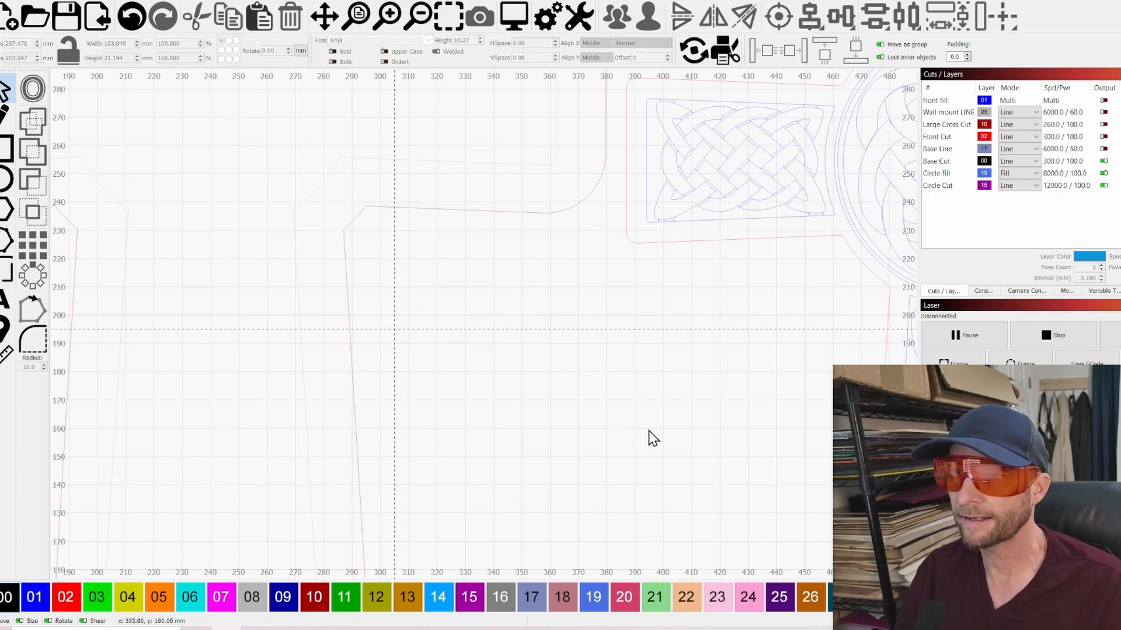
pyautogui.scroll(-5, 638, 431)
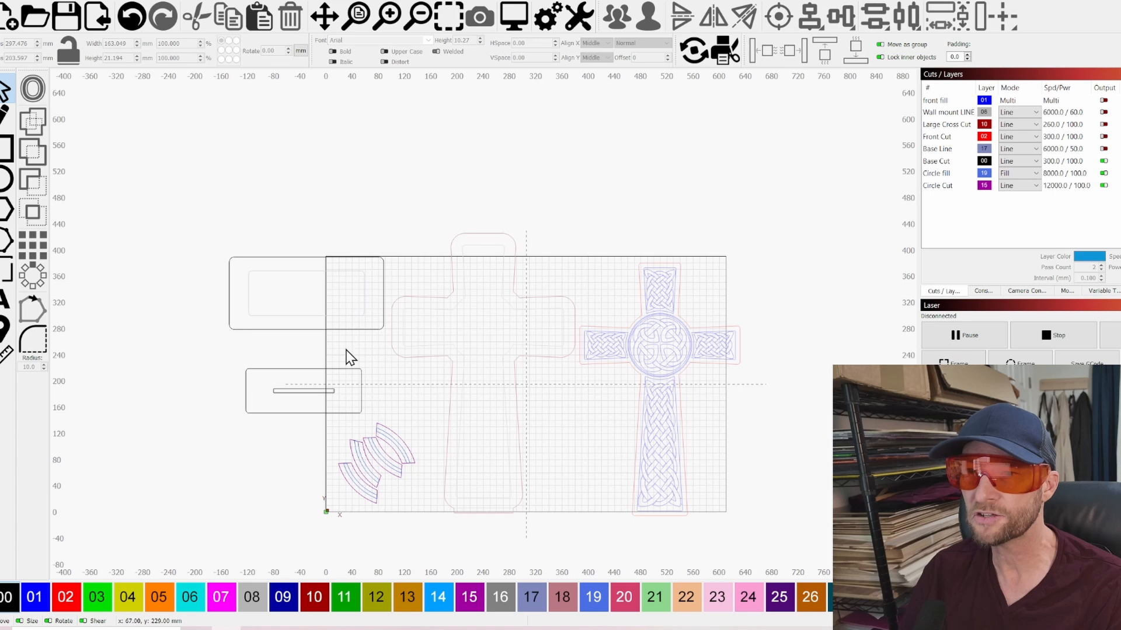
# Select the smaller base plate's outline, clear the selection, and review the base plates and ring segments in the layout
pyautogui.click(282, 407)
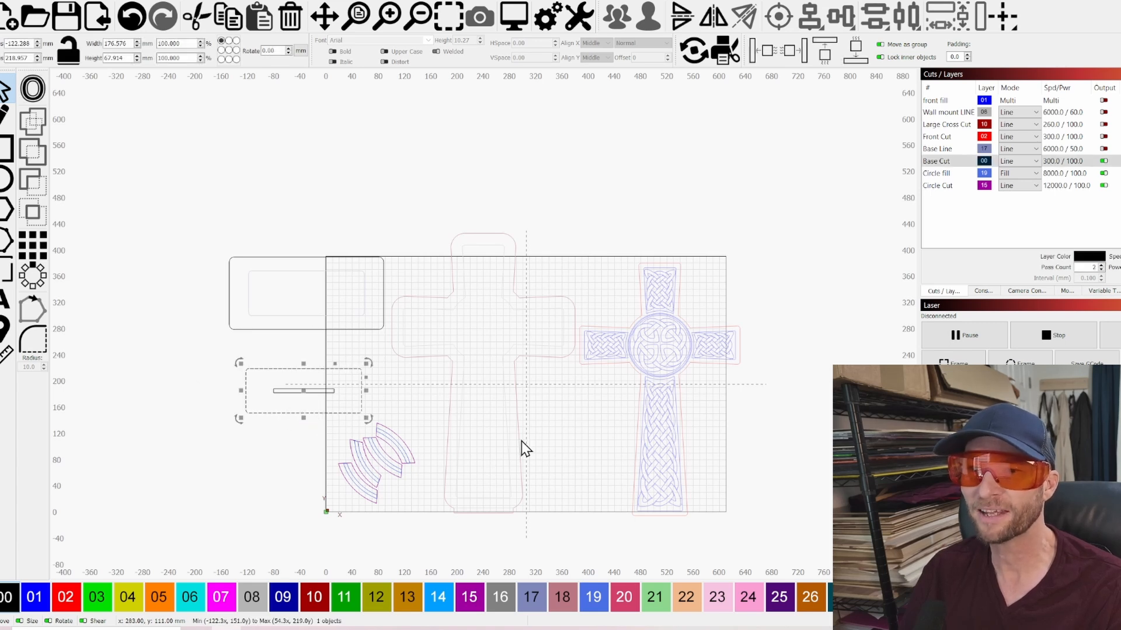
pyautogui.click(575, 429)
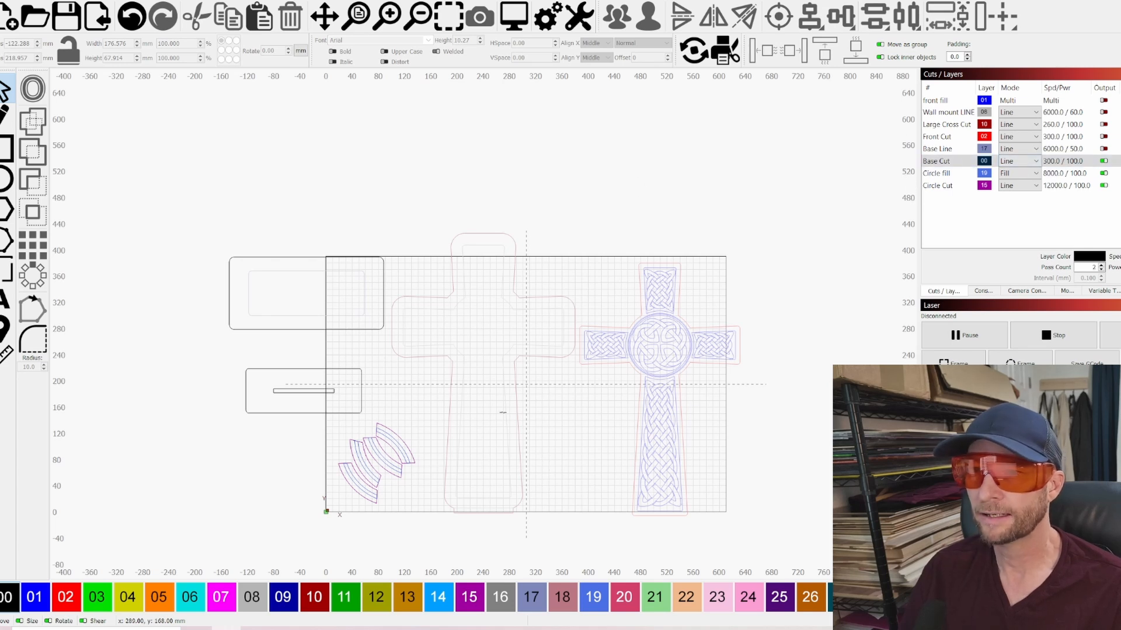
pyautogui.scroll(3, 589, 398)
pyautogui.scroll(-4, 601, 429)
pyautogui.scroll(2, 537, 382)
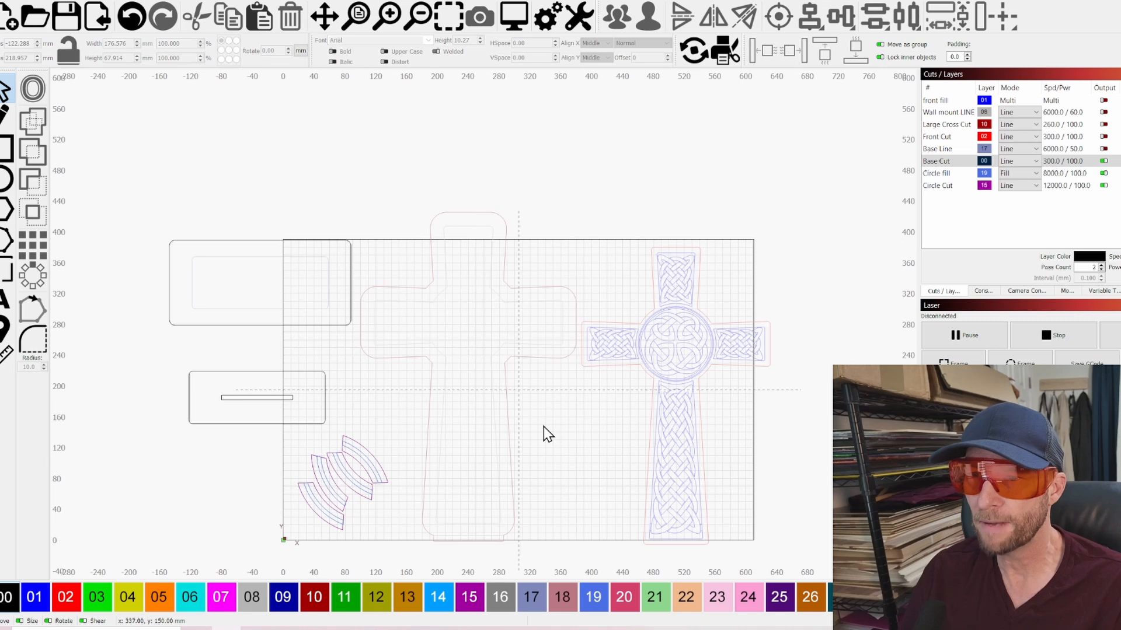
# Turn laser output back on for the Base Line, Front Cut, Large Cross Cut, Wall mount LINE and front fill layers
pyautogui.click(1103, 149)
pyautogui.click(1103, 137)
pyautogui.click(1103, 124)
pyautogui.click(1103, 112)
pyautogui.click(1103, 100)
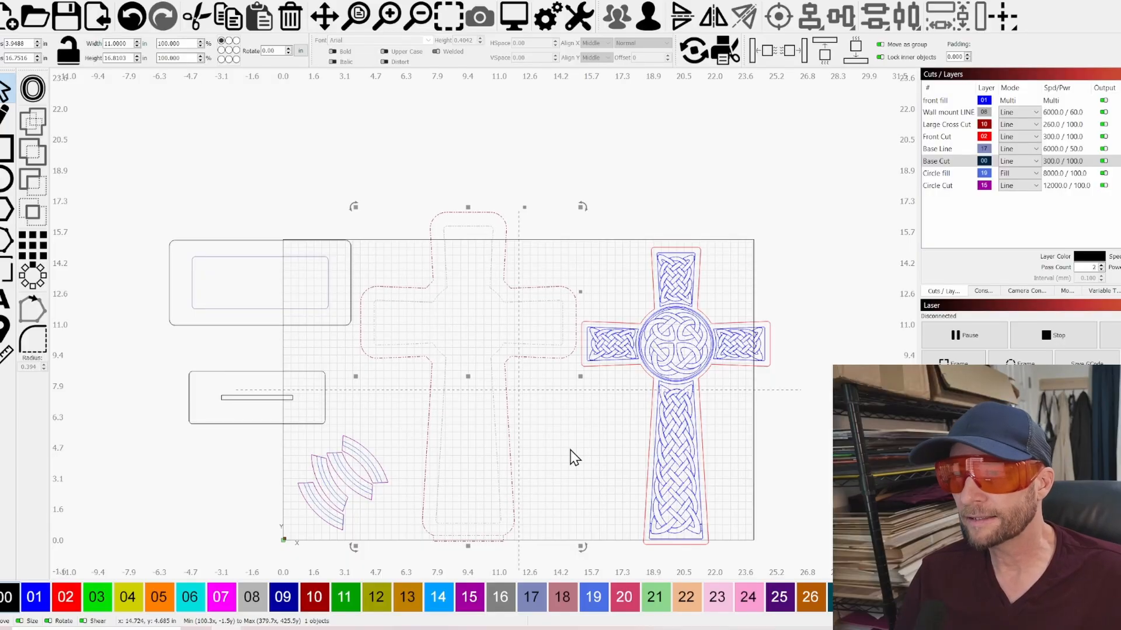
# Examine the large backing cross, the smaller base plate and the Celtic knot cross, selecting each in turn and clearing the selection
pyautogui.scroll(1, 550, 435)
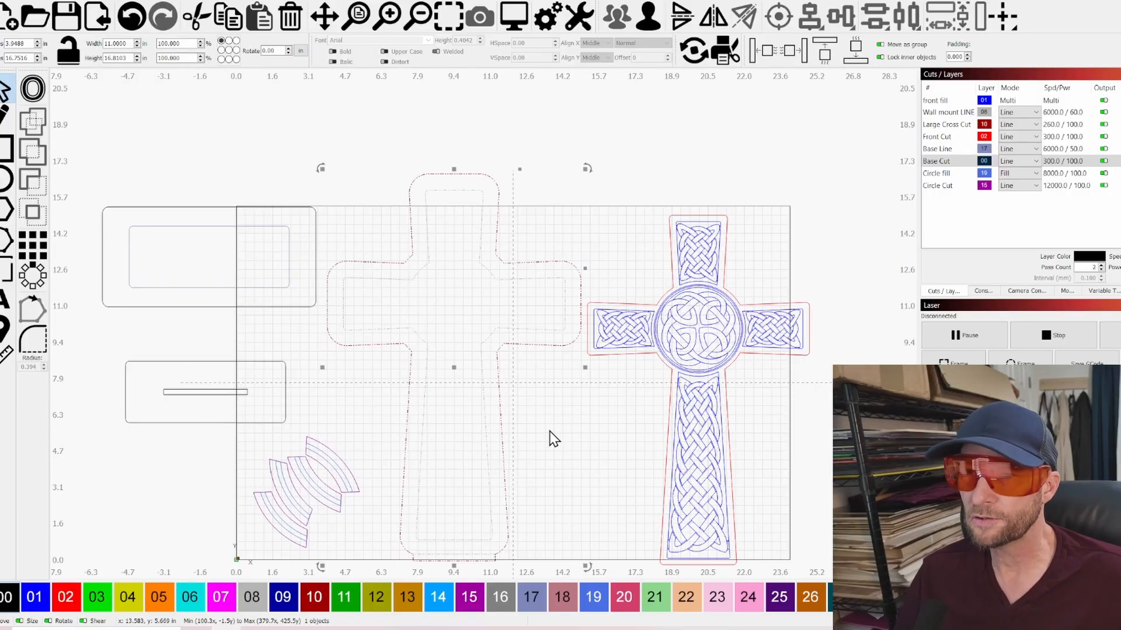
pyautogui.click(570, 435)
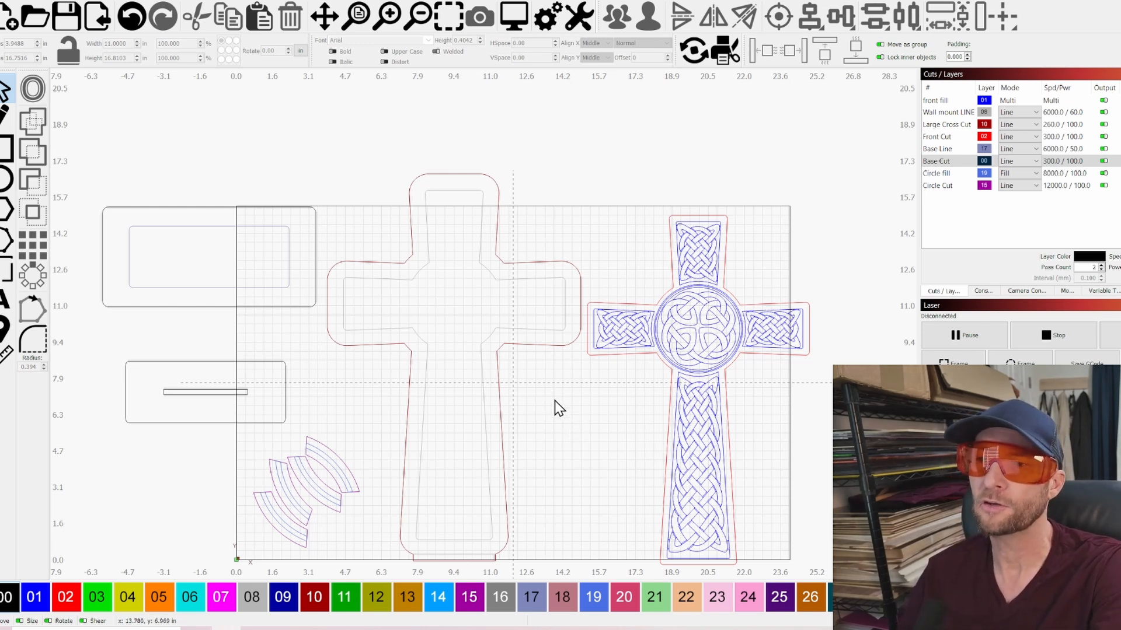
pyautogui.click(482, 347)
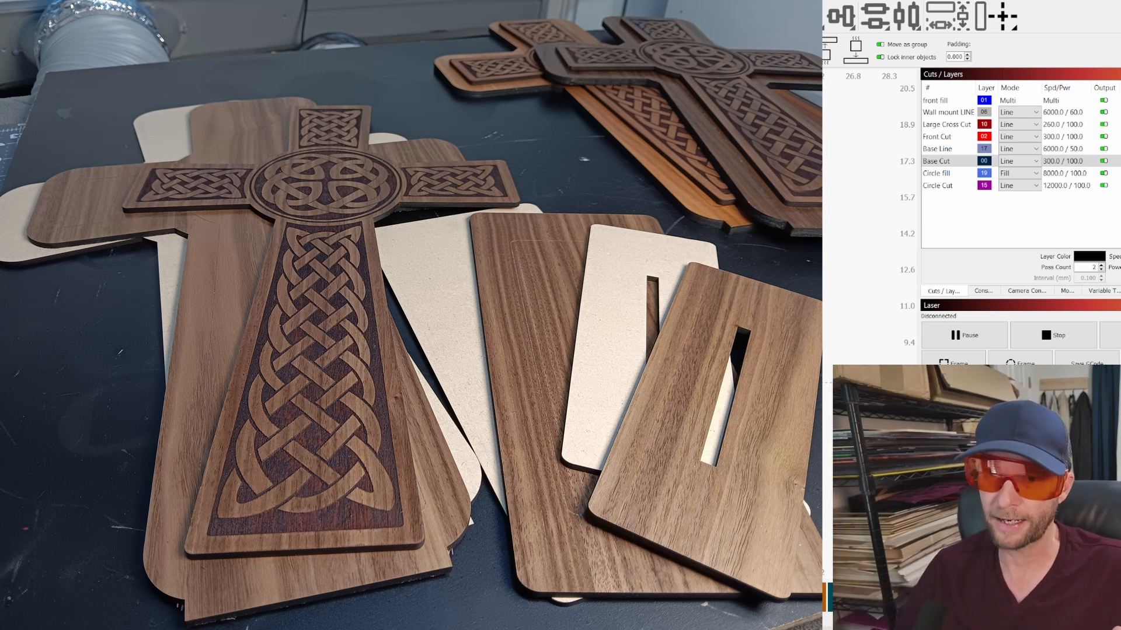
pyautogui.moveTo(335, 228); pyautogui.dragTo(296, 220)
pyautogui.moveTo(275, 369); pyautogui.dragTo(275, 369)
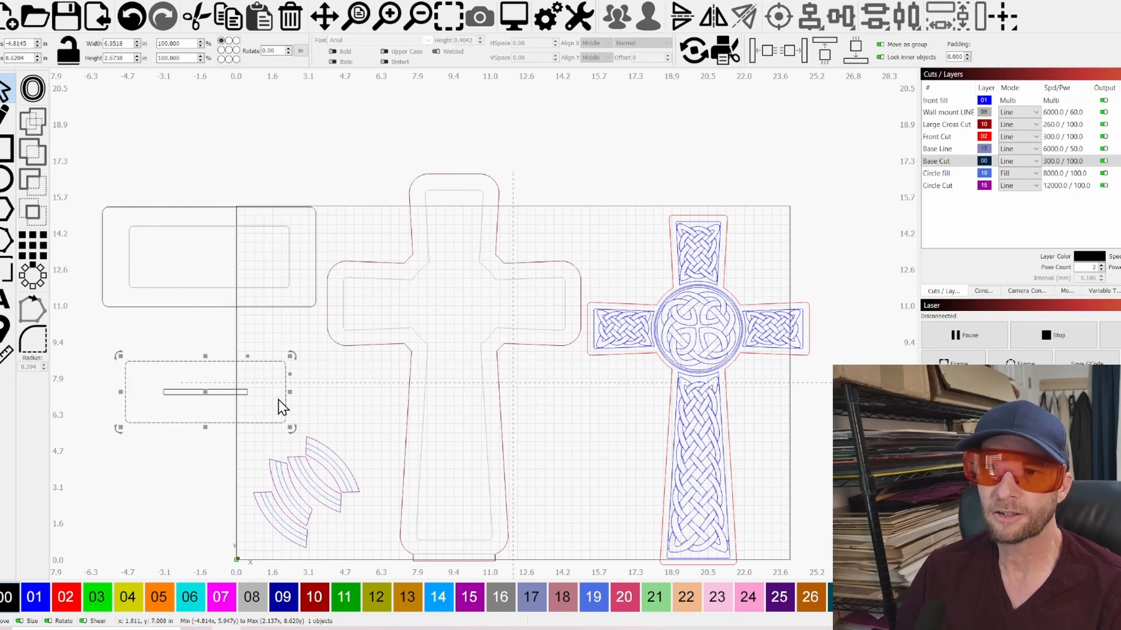
pyautogui.click(312, 391)
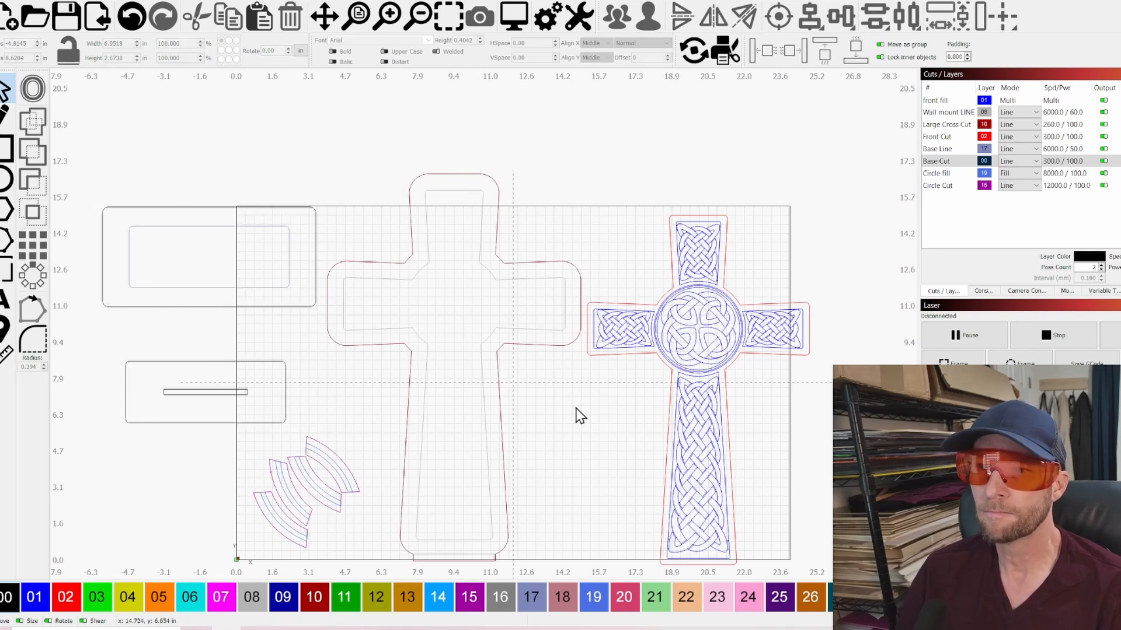
pyautogui.moveTo(533, 393); pyautogui.dragTo(472, 355)
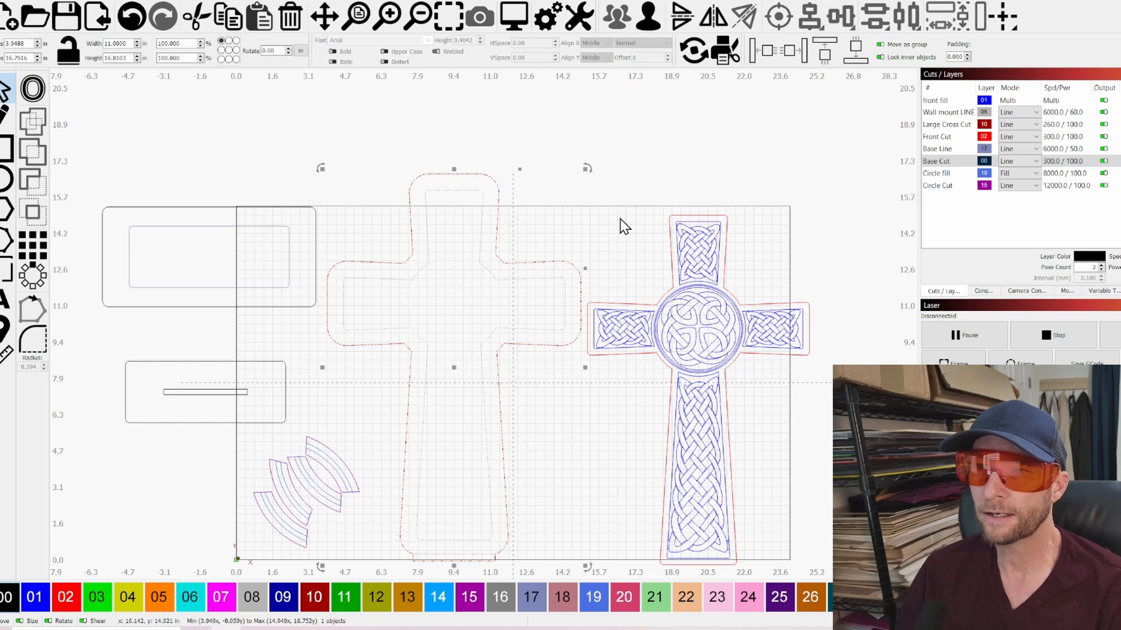
pyautogui.click(596, 229)
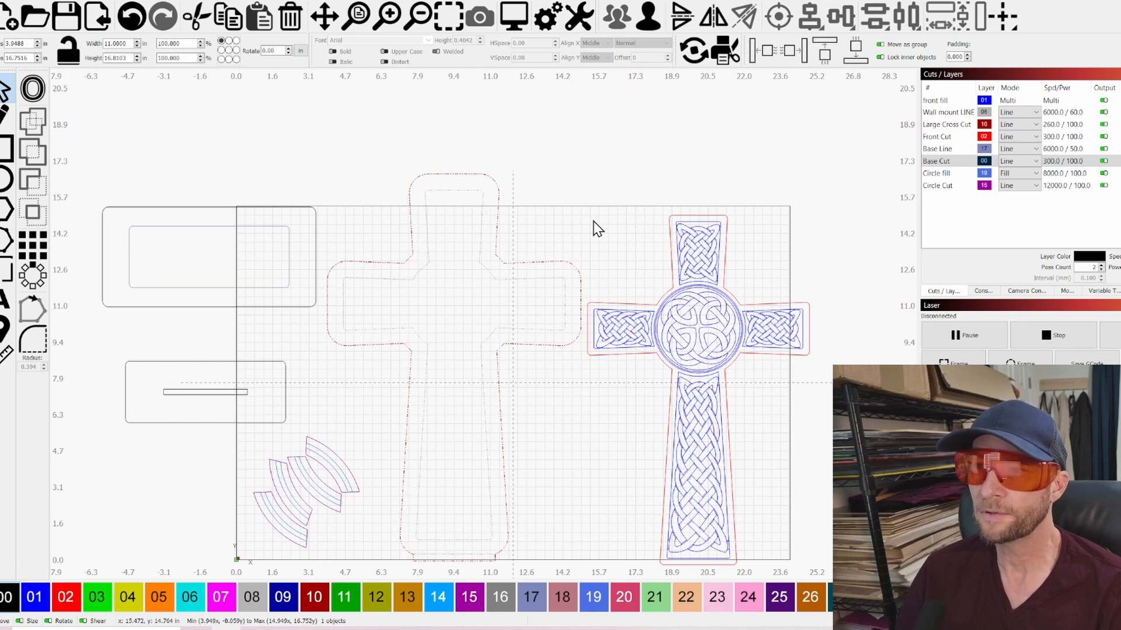
pyautogui.click(713, 240)
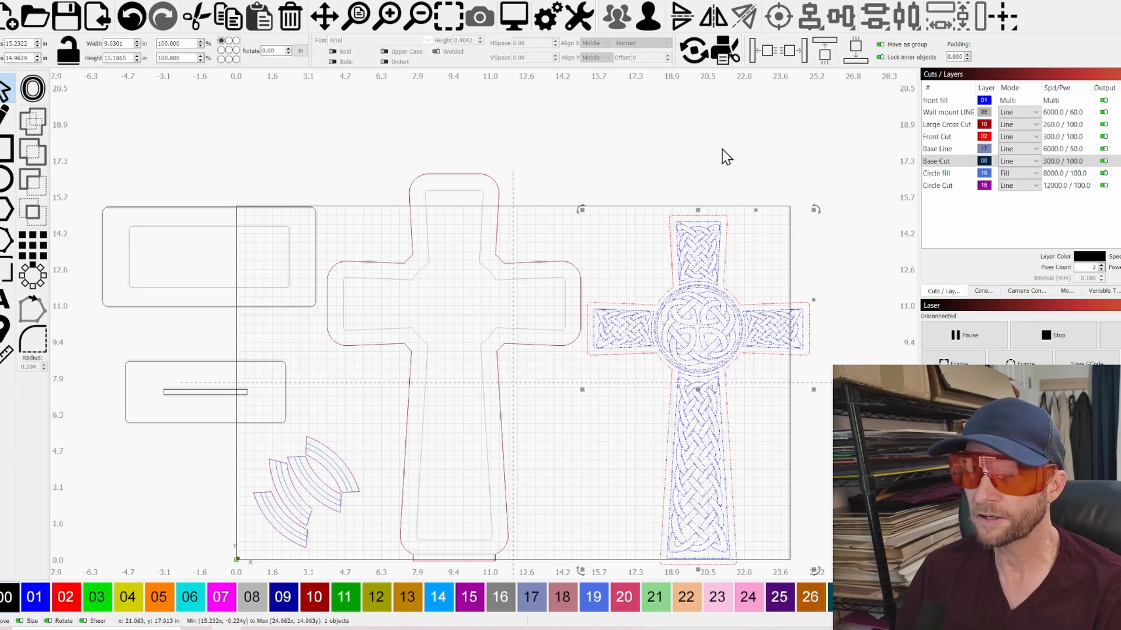
pyautogui.click(596, 476)
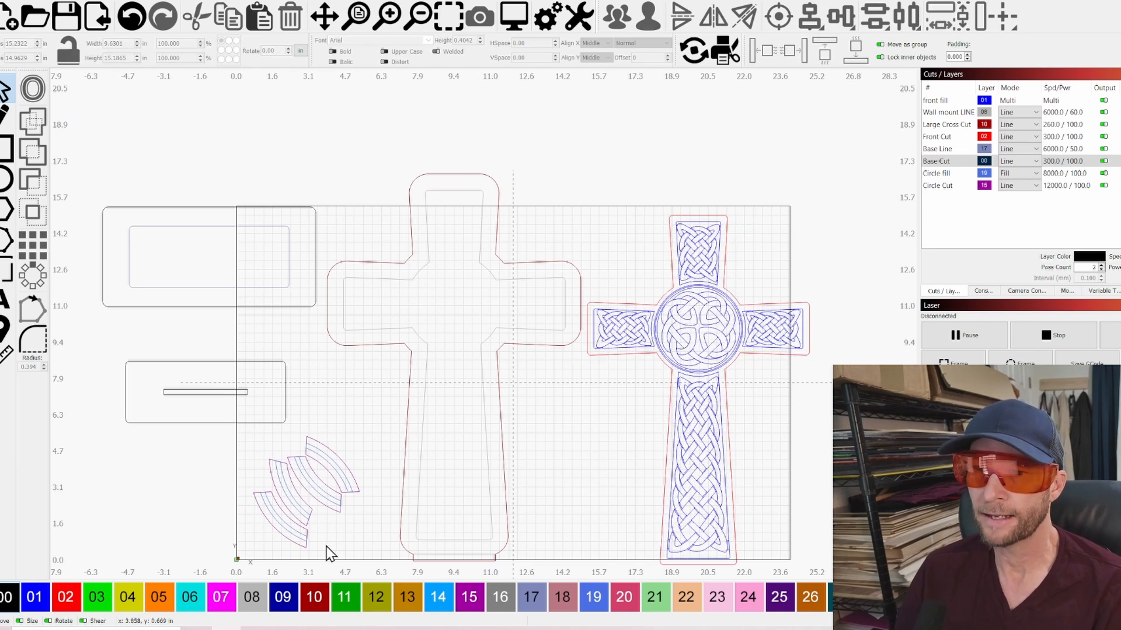
# Move the four ring segments beside the Celtic knot cross's lower shaft, select them together with that cross, and clear the selection
pyautogui.moveTo(342, 529); pyautogui.dragTo(256, 459)
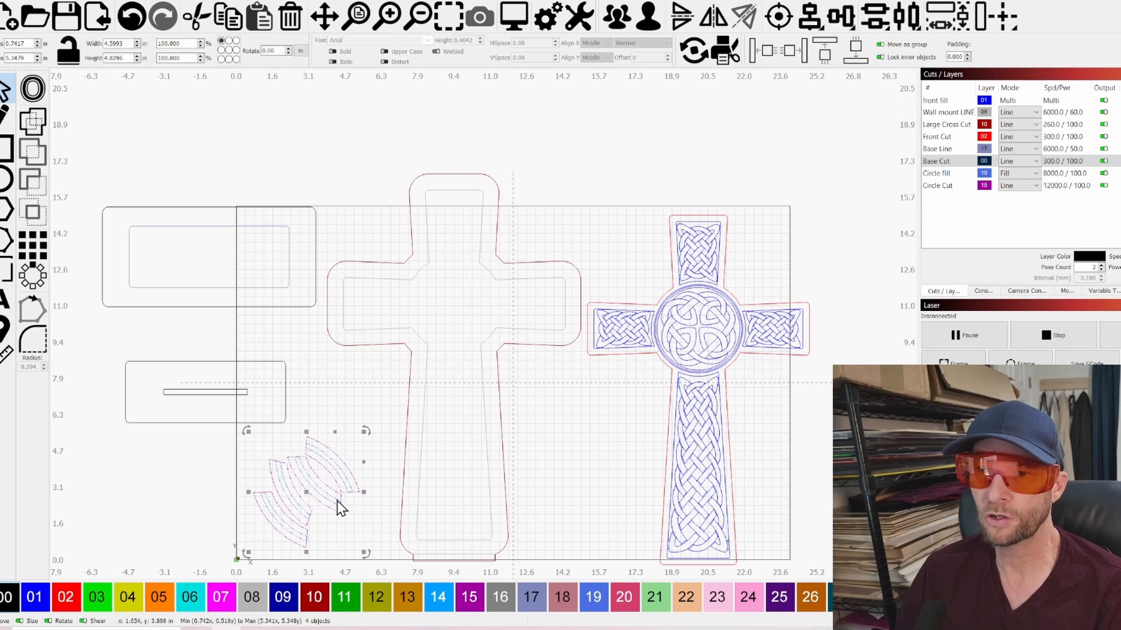
pyautogui.scroll(2, 250, 517)
pyautogui.scroll(-2, 337, 491)
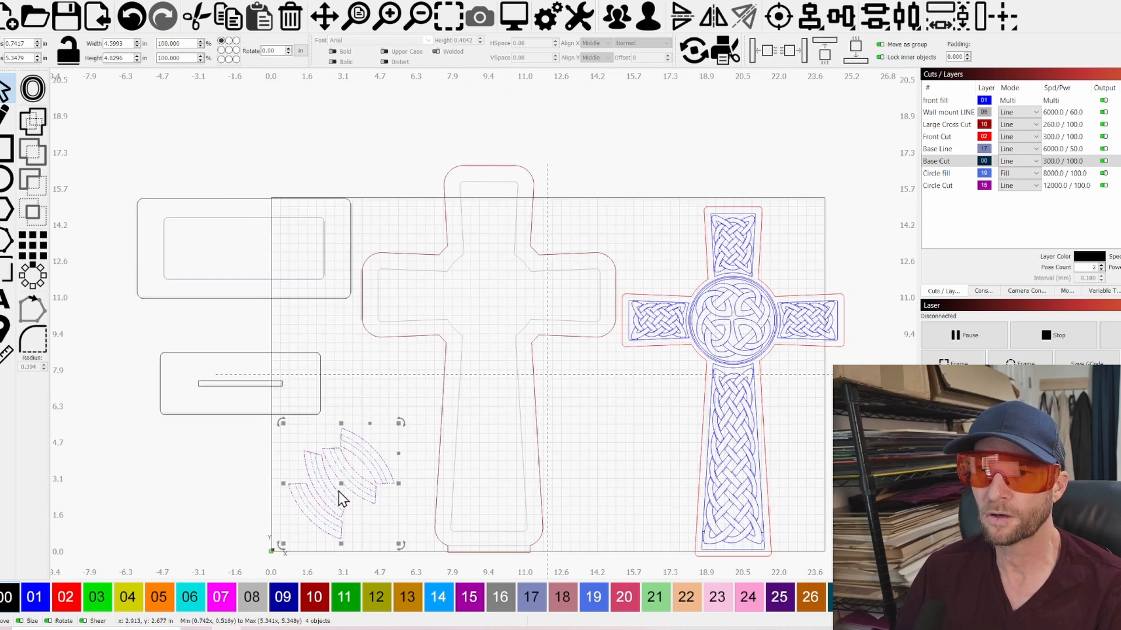
pyautogui.click(389, 377)
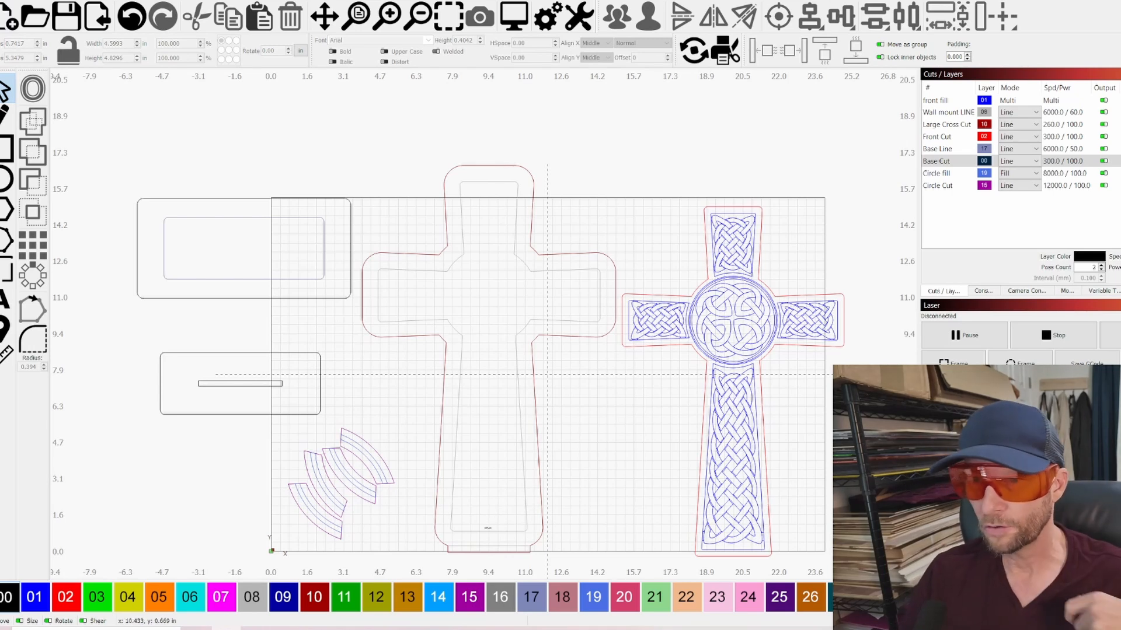
pyautogui.moveTo(339, 484); pyautogui.dragTo(654, 414)
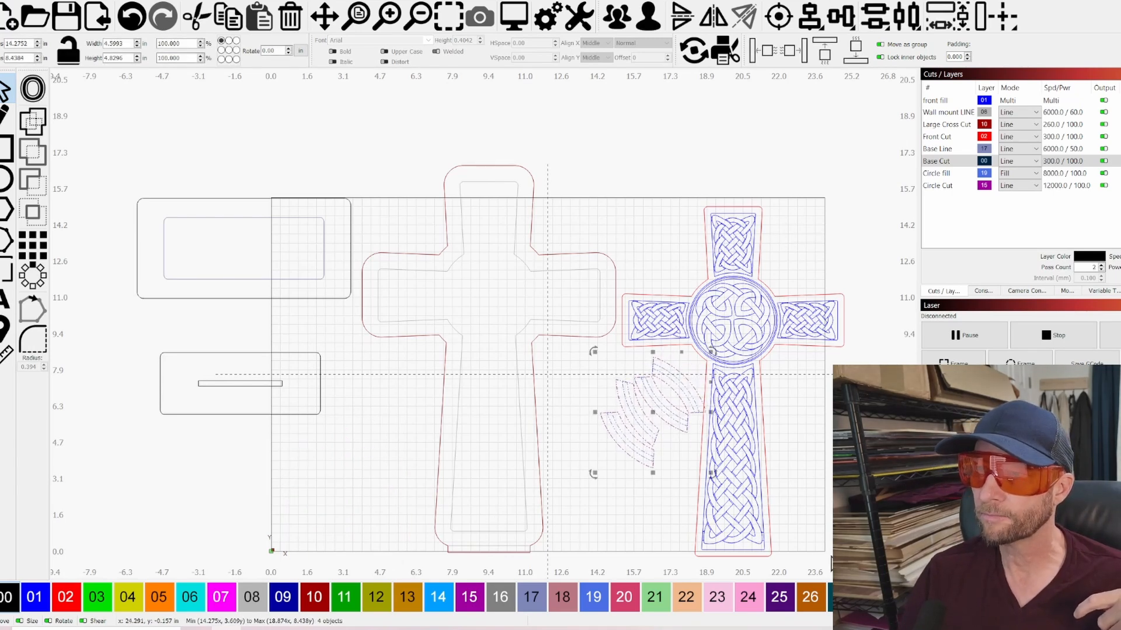
pyautogui.keyDown('shift'); pyautogui.click(645, 303); pyautogui.keyUp('shift')
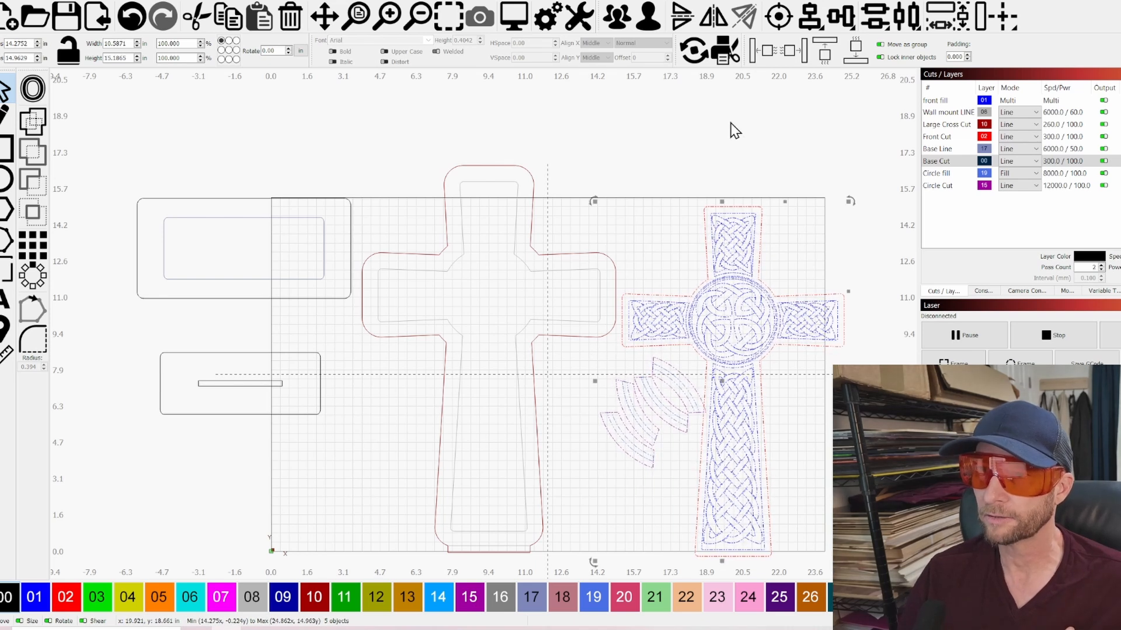
pyautogui.click(654, 183)
# Review the large backing cross and base plates as one selection, inspect the smaller plate's slot up close, and clear the selection
pyautogui.moveTo(563, 489); pyautogui.dragTo(278, 228)
pyautogui.click(358, 496)
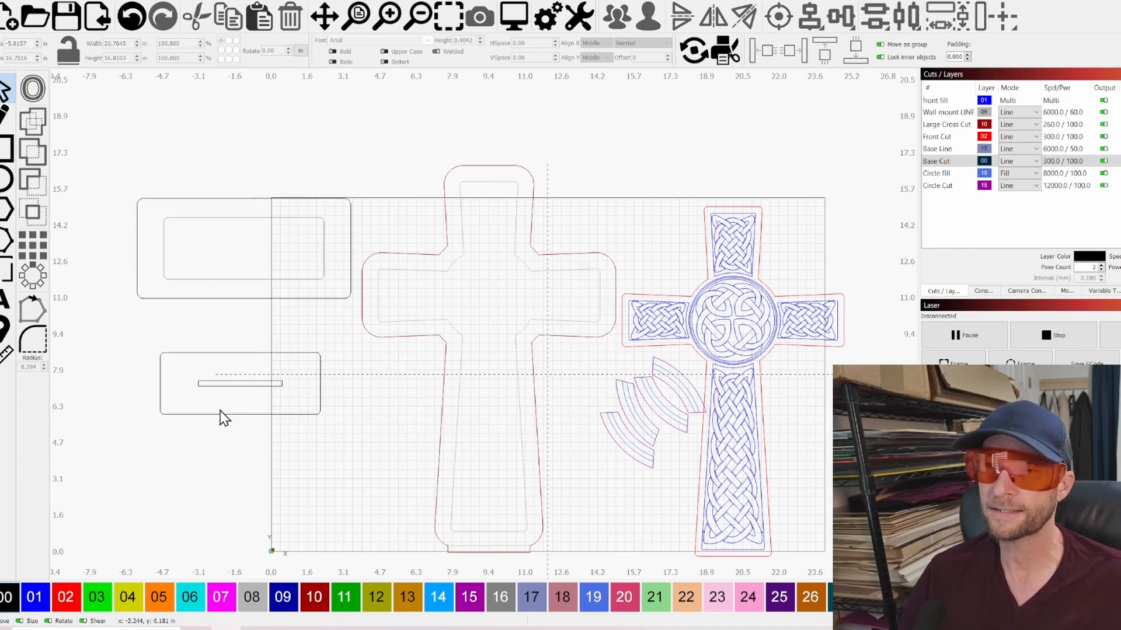
pyautogui.scroll(2, 226, 418)
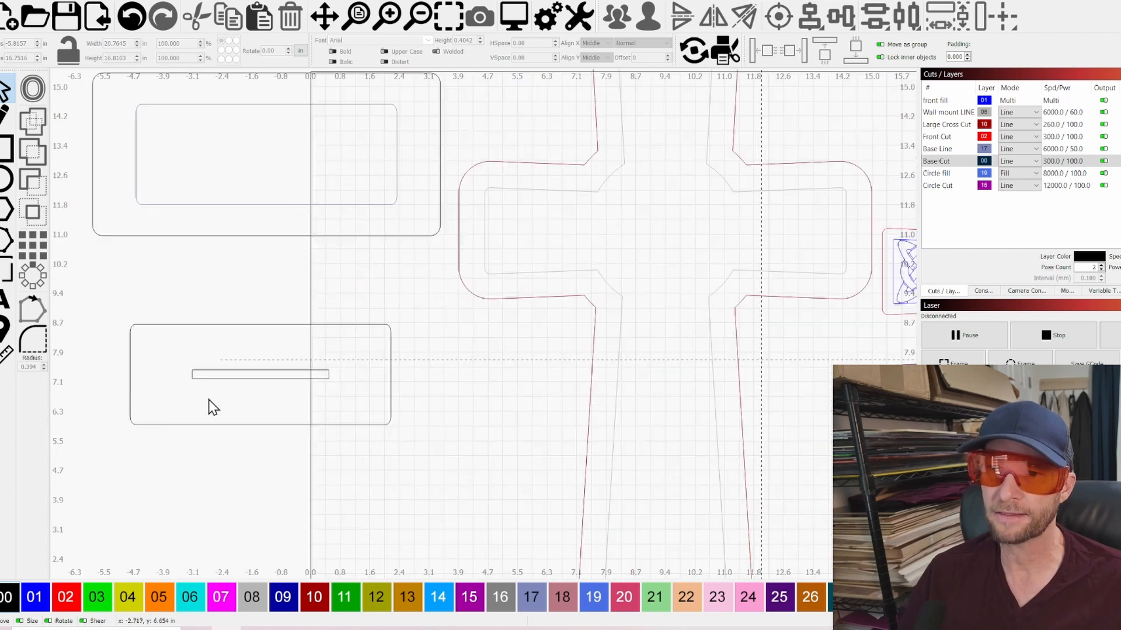
pyautogui.click(289, 378)
pyautogui.scroll(2, 216, 379)
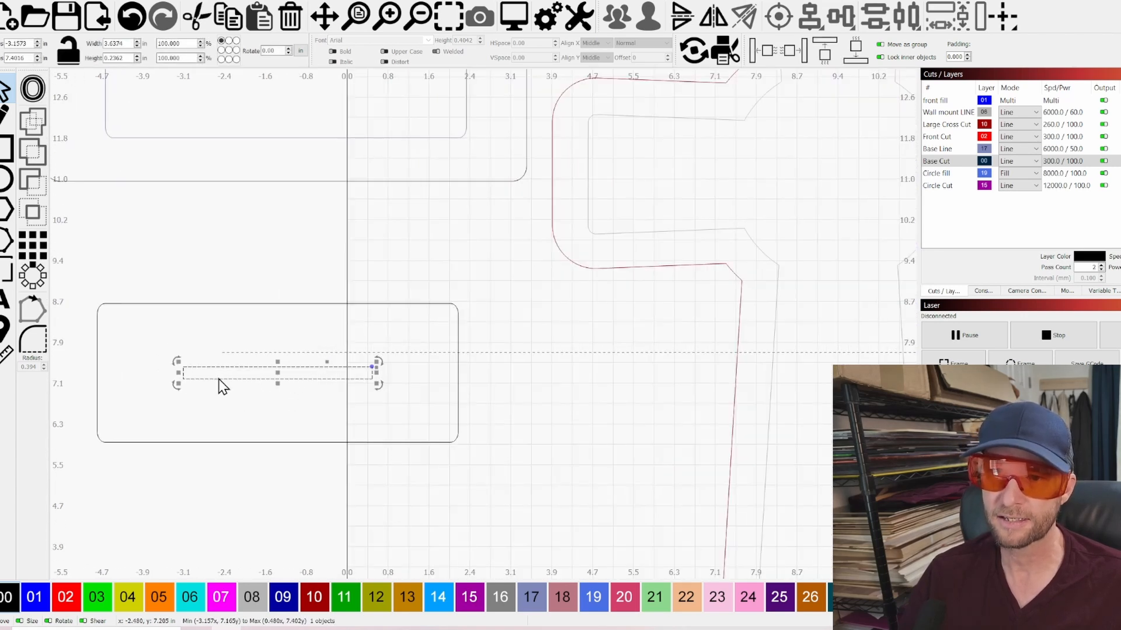
pyautogui.scroll(-3, 541, 379)
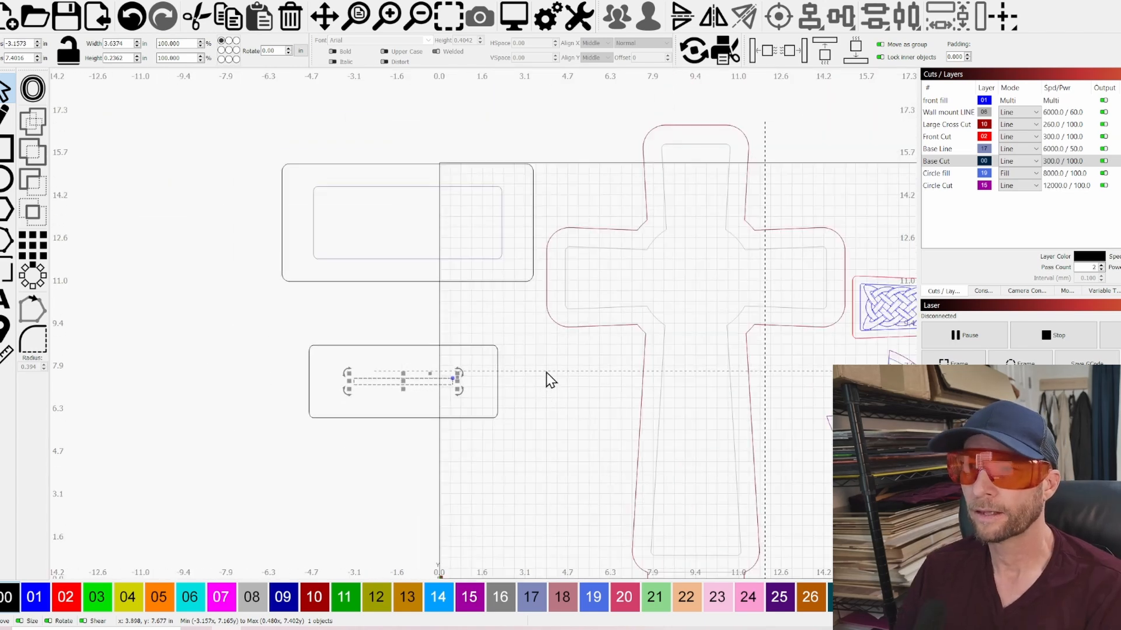
pyautogui.click(547, 374)
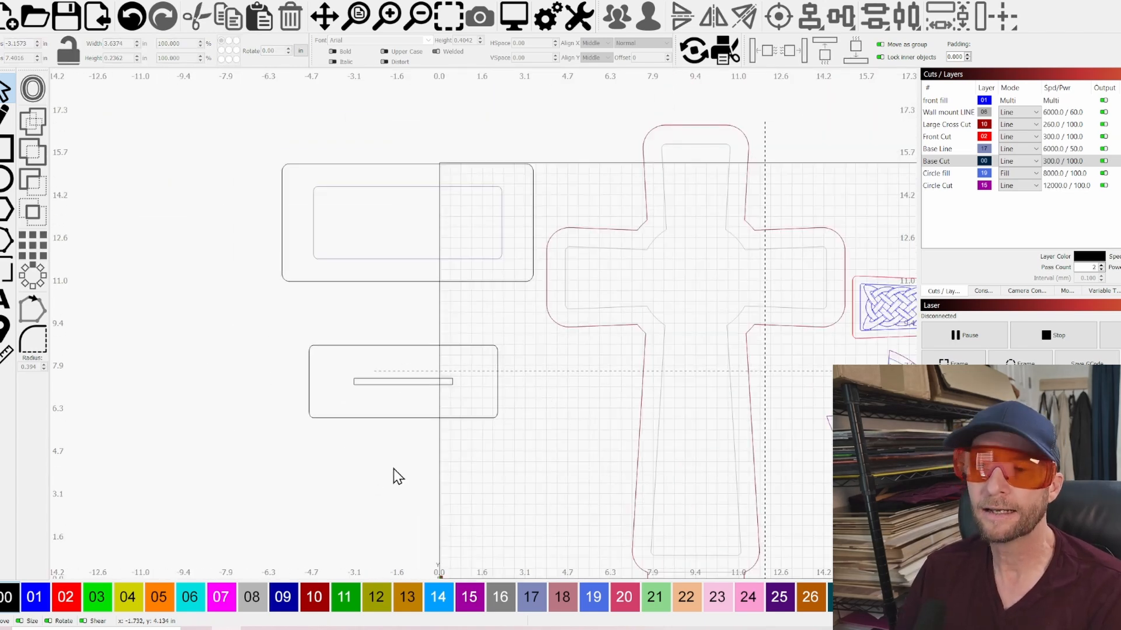
# Examine the two base plates together and individually, including the smaller plate with its slot
pyautogui.moveTo(398, 452); pyautogui.dragTo(266, 220)
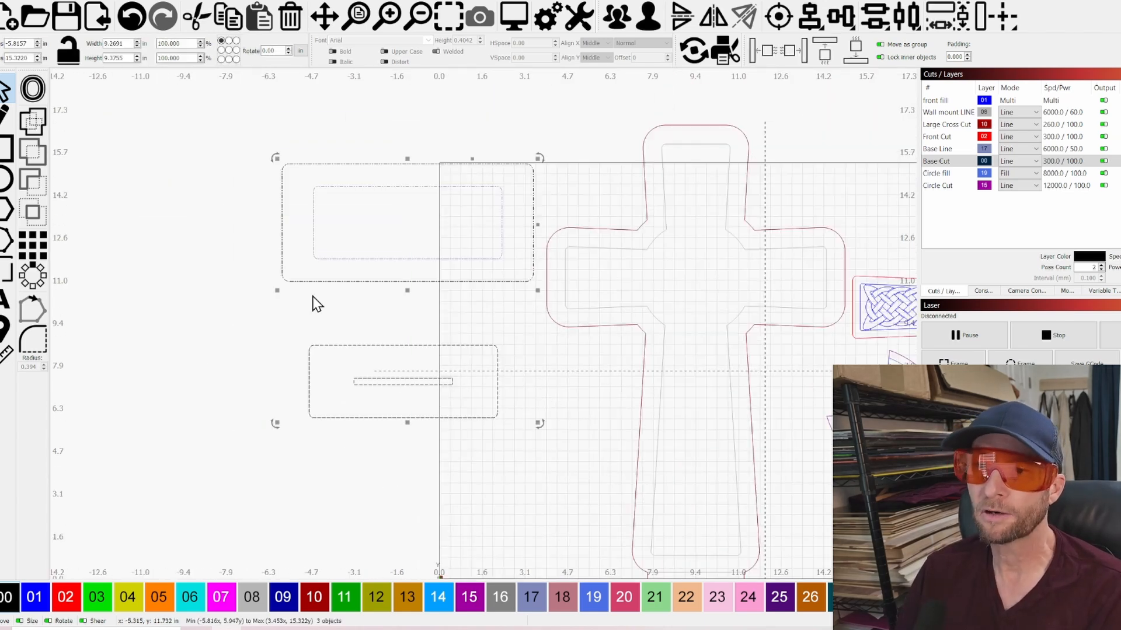
pyautogui.click(496, 490)
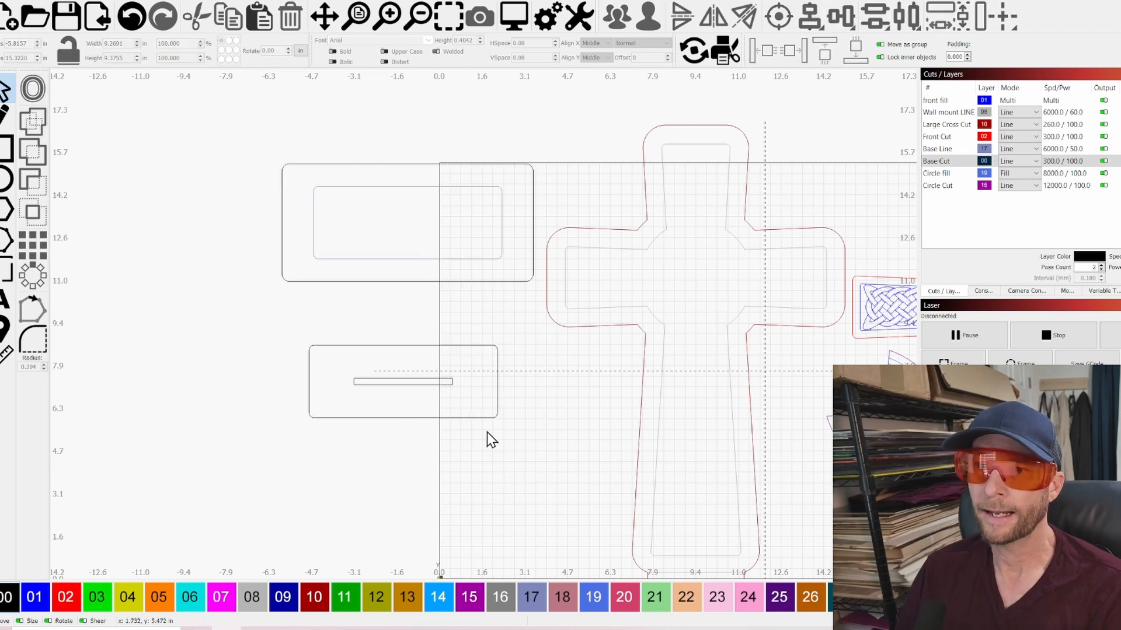
pyautogui.moveTo(466, 464); pyautogui.dragTo(258, 183)
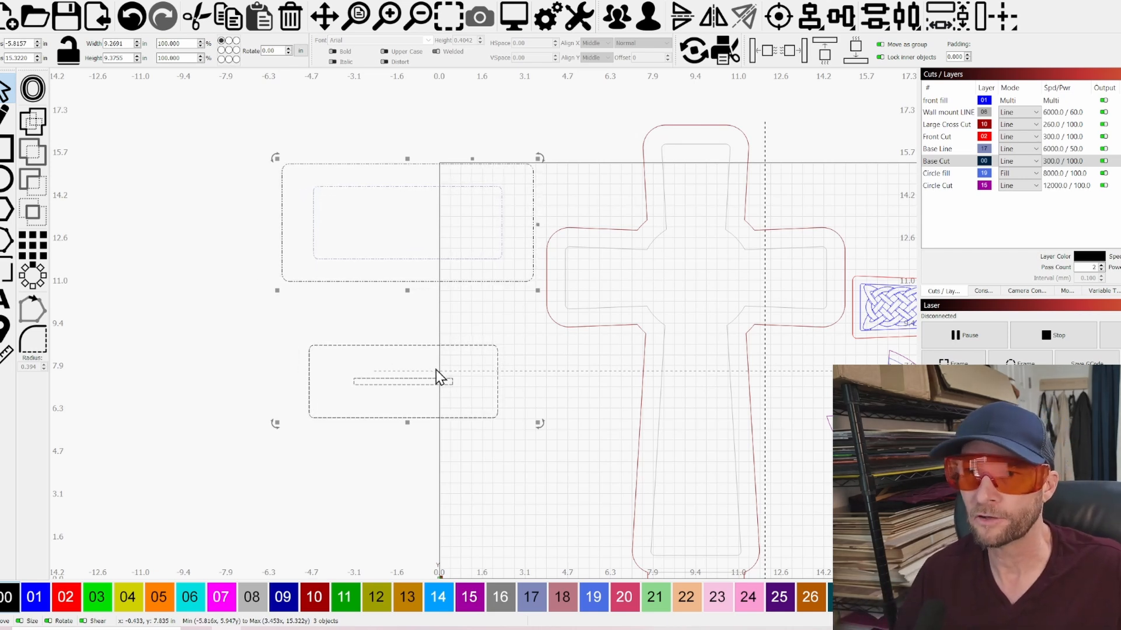
pyautogui.click(401, 474)
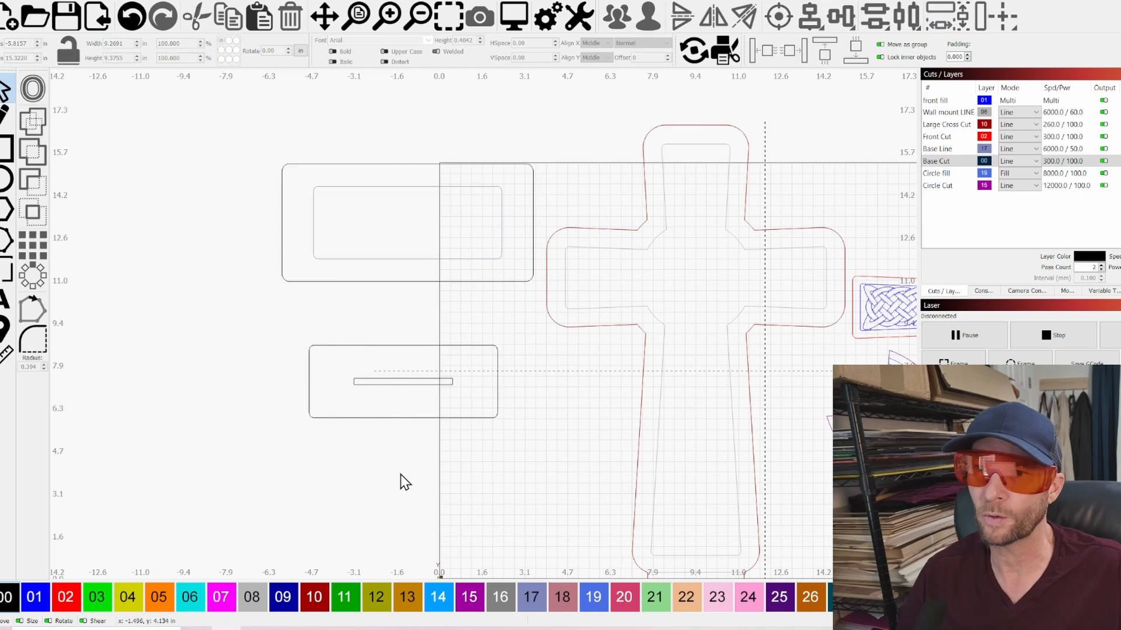
pyautogui.click(328, 346)
pyautogui.moveTo(426, 295); pyautogui.dragTo(342, 201)
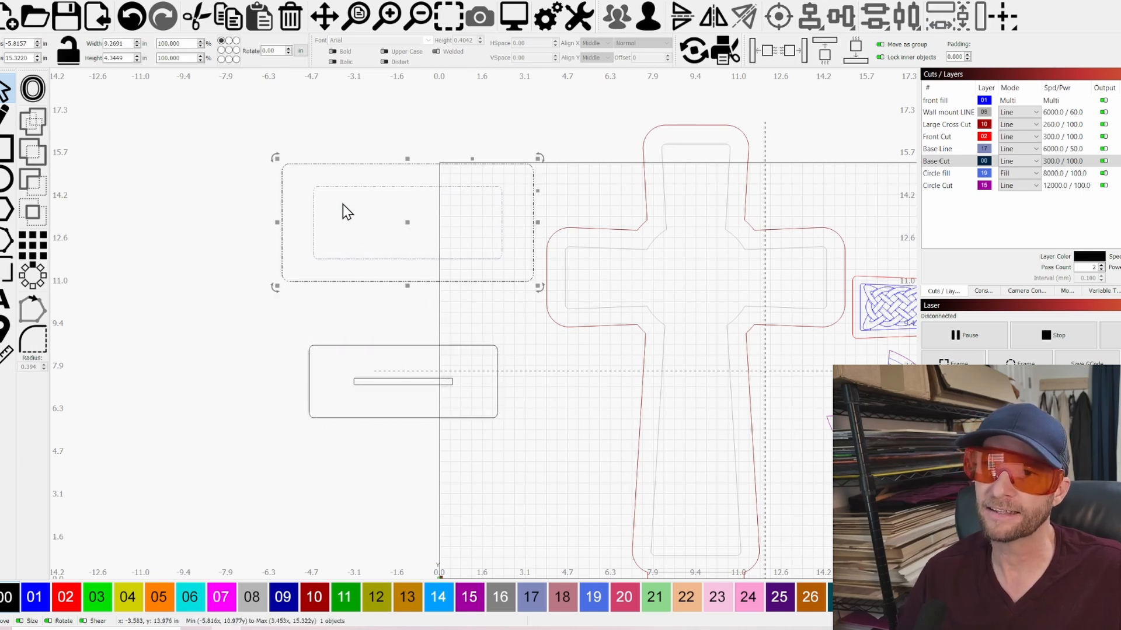
pyautogui.click(337, 330)
pyautogui.moveTo(446, 498); pyautogui.dragTo(362, 380)
pyautogui.scroll(3, 365, 489)
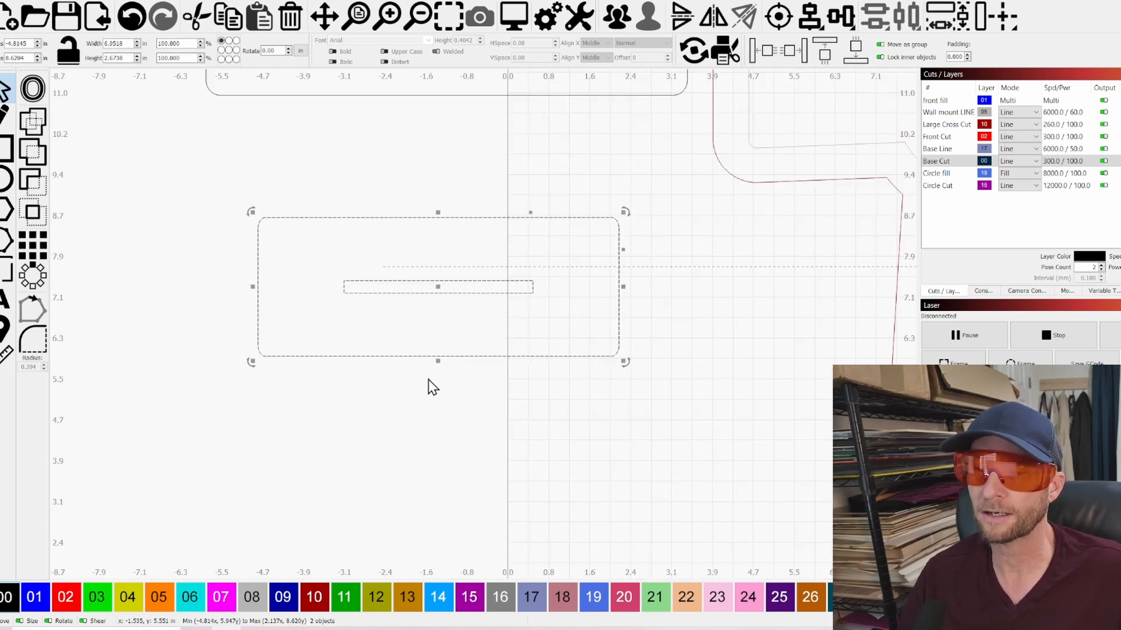
pyautogui.scroll(-3, 480, 190)
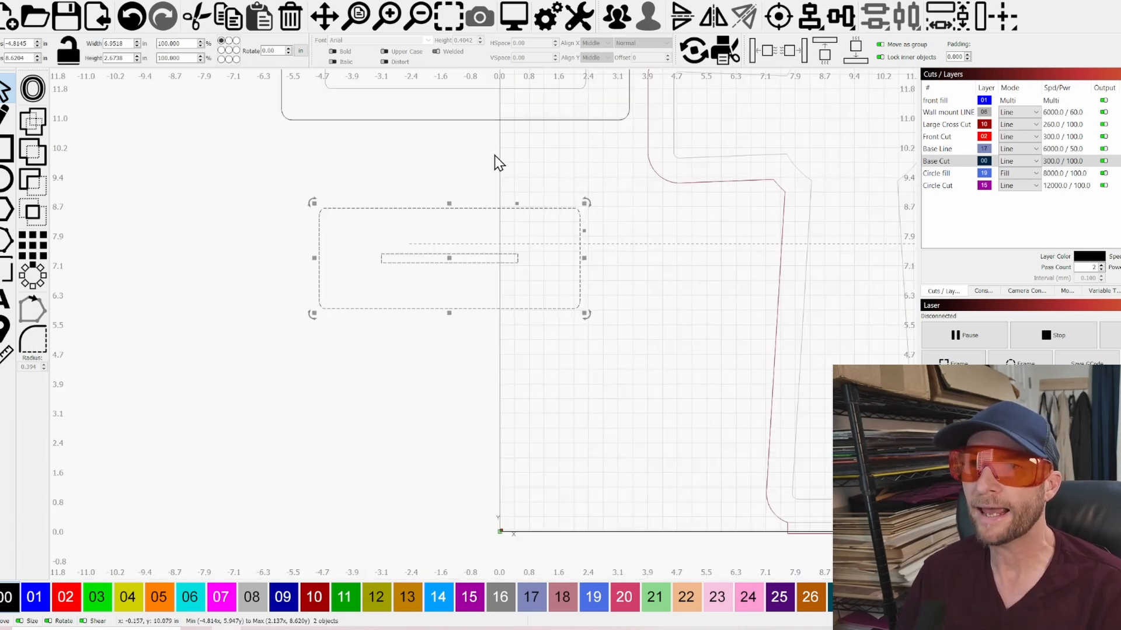
pyautogui.click(445, 113)
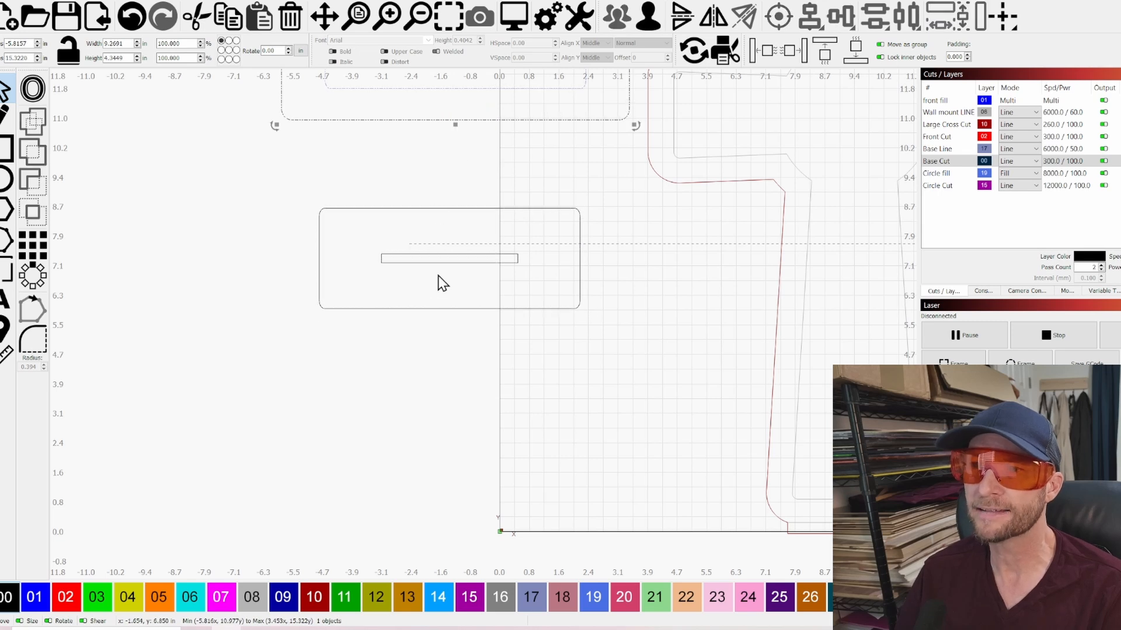
pyautogui.scroll(2, 432, 270)
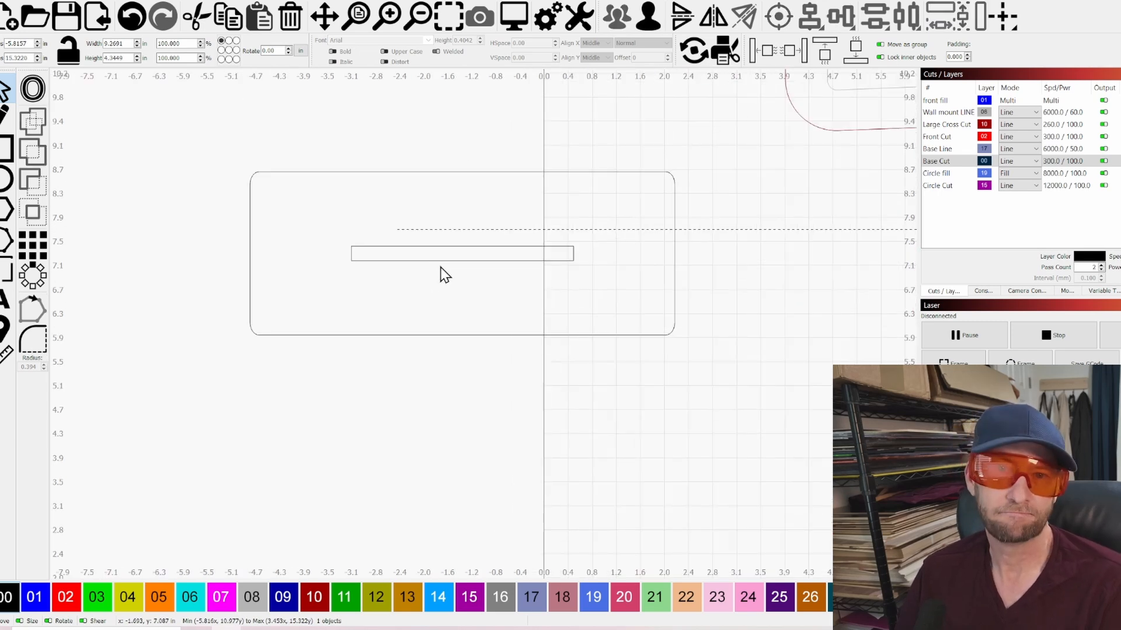
pyautogui.scroll(-3, 450, 153)
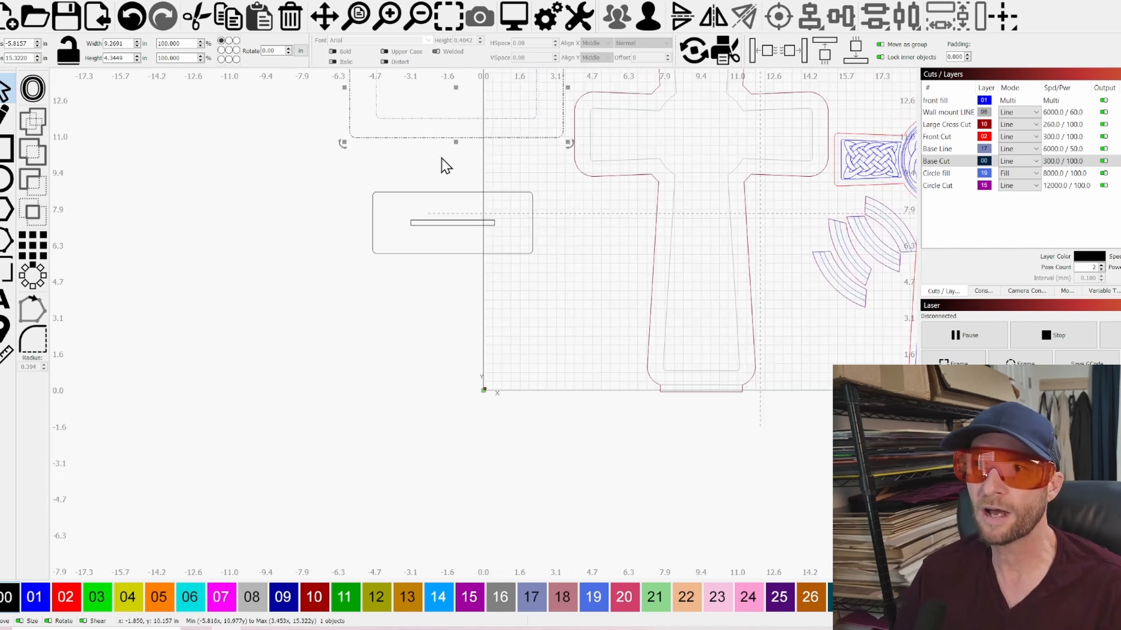
pyautogui.scroll(-2, 392, 140)
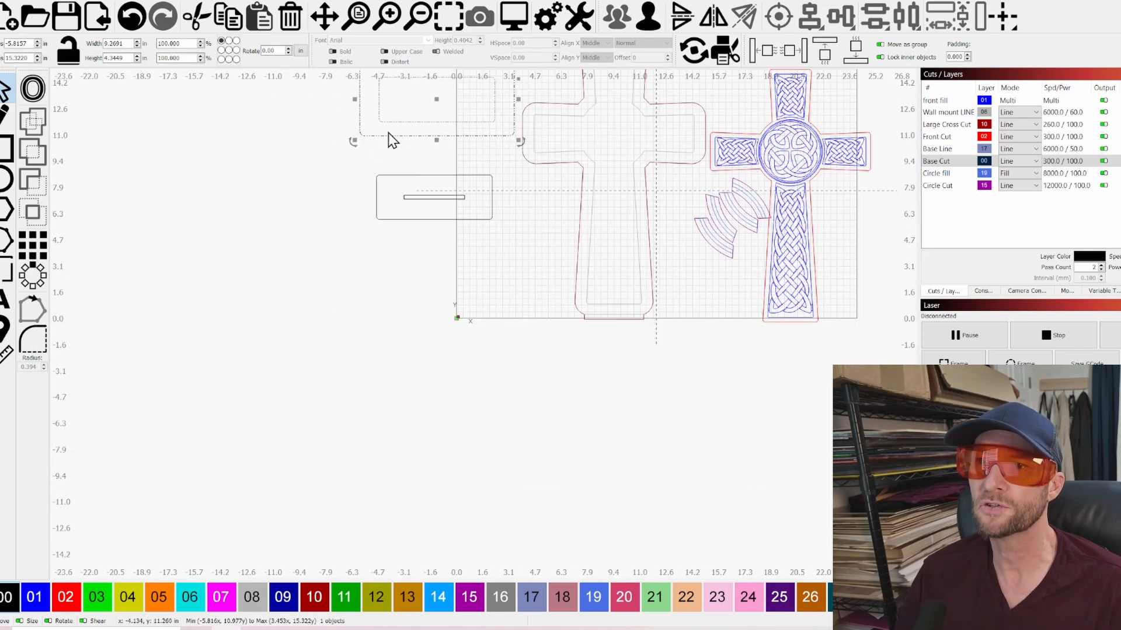
pyautogui.scroll(-1, 396, 222)
pyautogui.scroll(3, 402, 140)
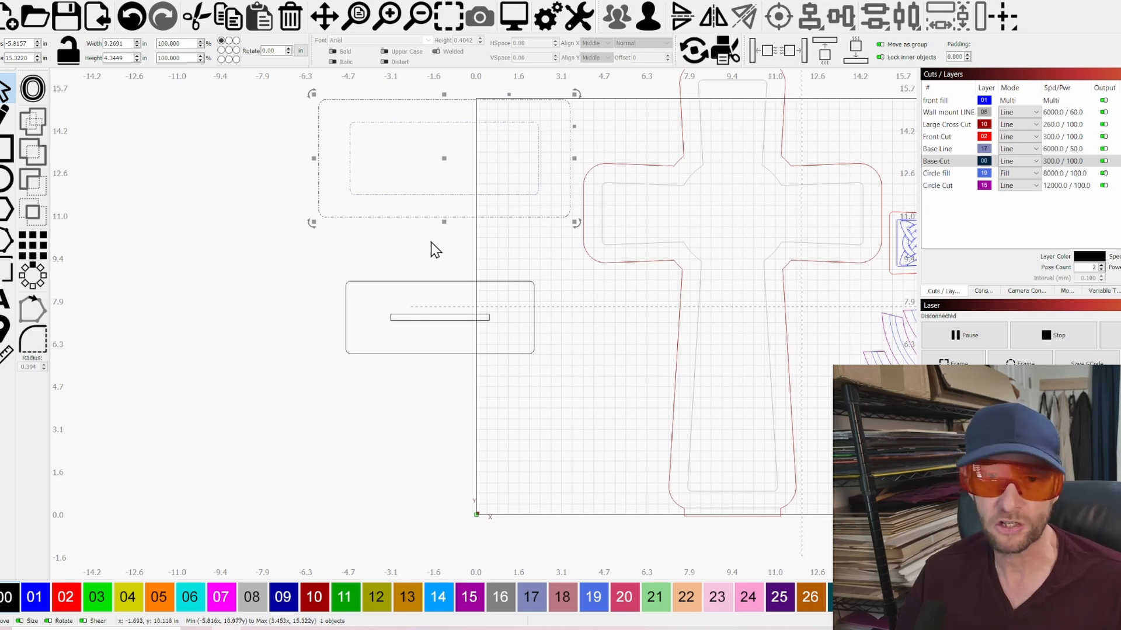
# Move the smaller base plate together with its slot up close beneath the larger base plate
pyautogui.moveTo(483, 245); pyautogui.dragTo(432, 207)
pyautogui.press('Escape')
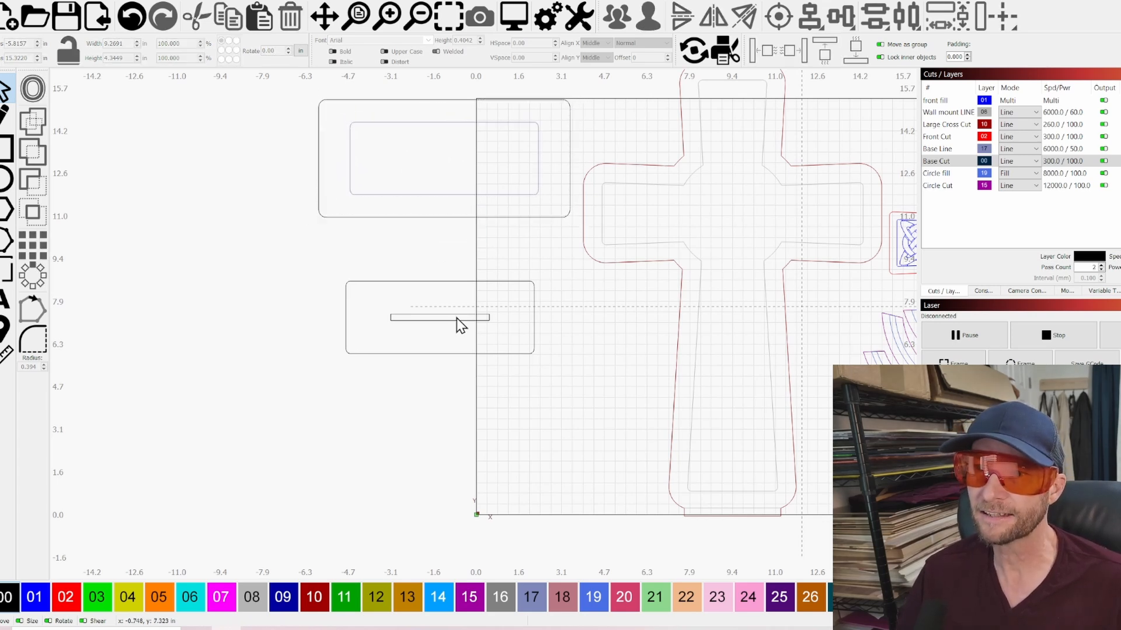
pyautogui.click(455, 317)
pyautogui.scroll(4, 450, 317)
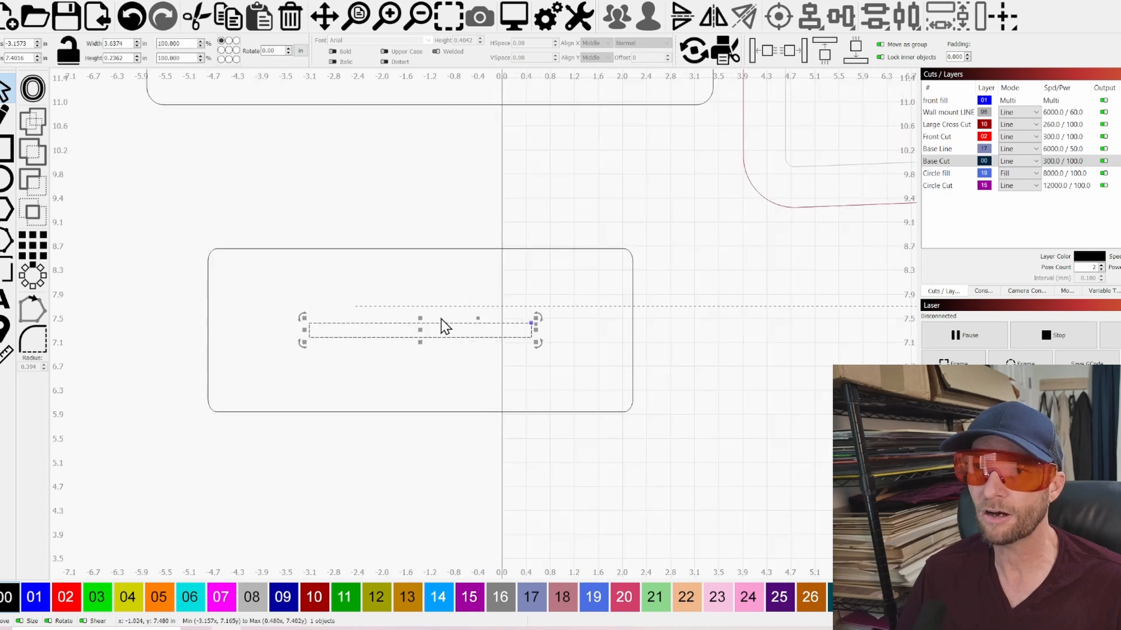
pyautogui.scroll(-5, 440, 327)
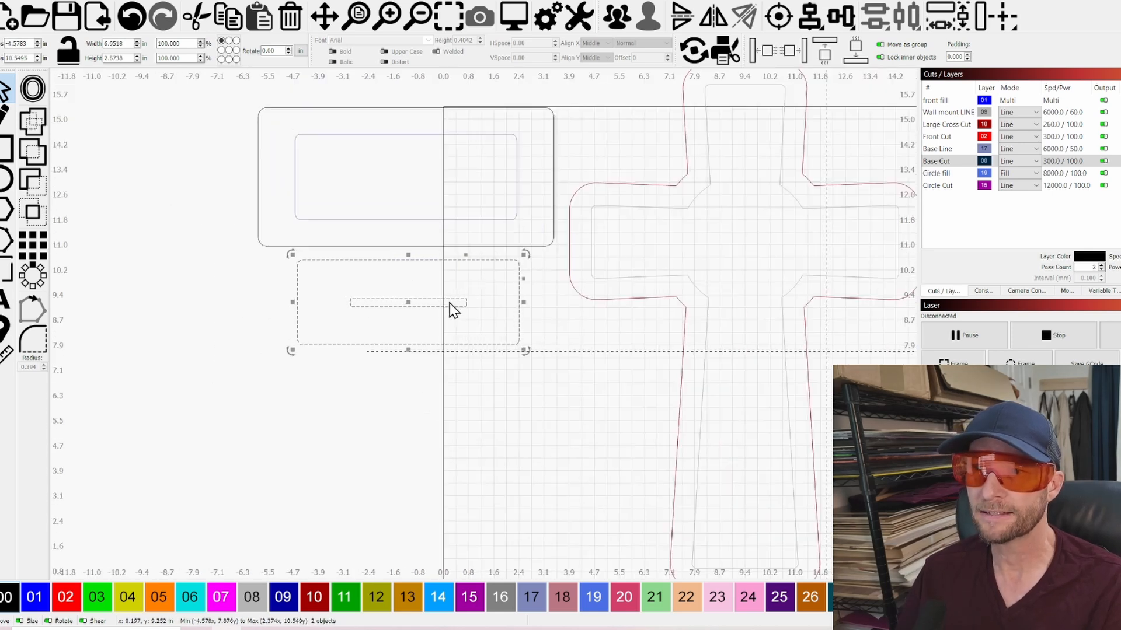
pyautogui.scroll(-2, 362, 435)
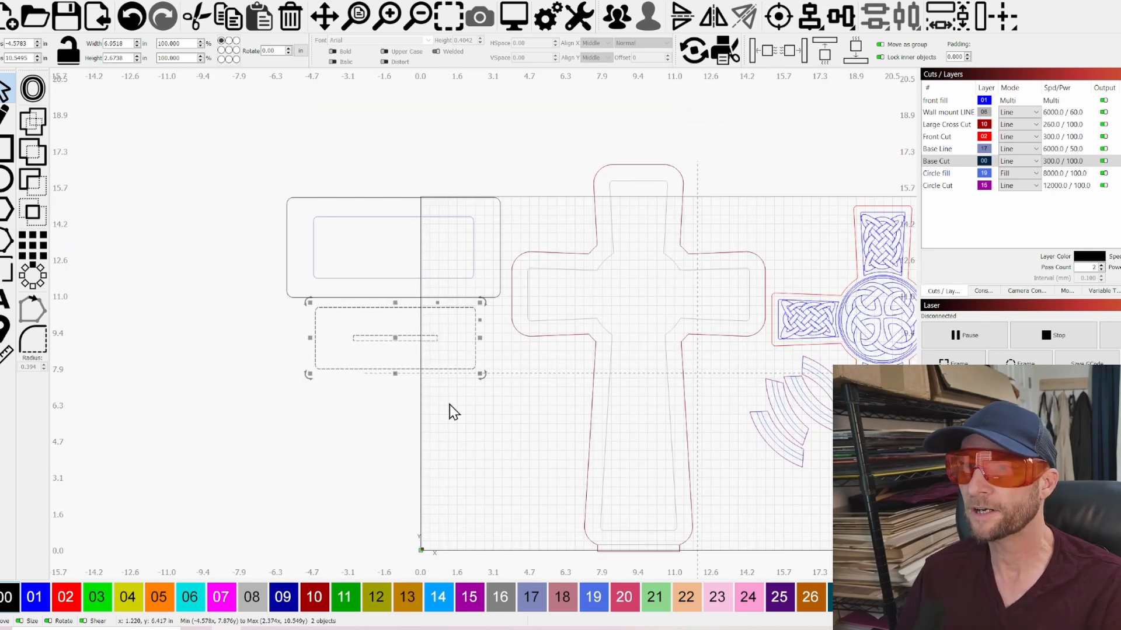
# Select both base plates and turn off output for the Base Cut, Circle fill and Circle Cut layers
pyautogui.keyDown('shift'); pyautogui.click(363, 221); pyautogui.keyUp('shift')
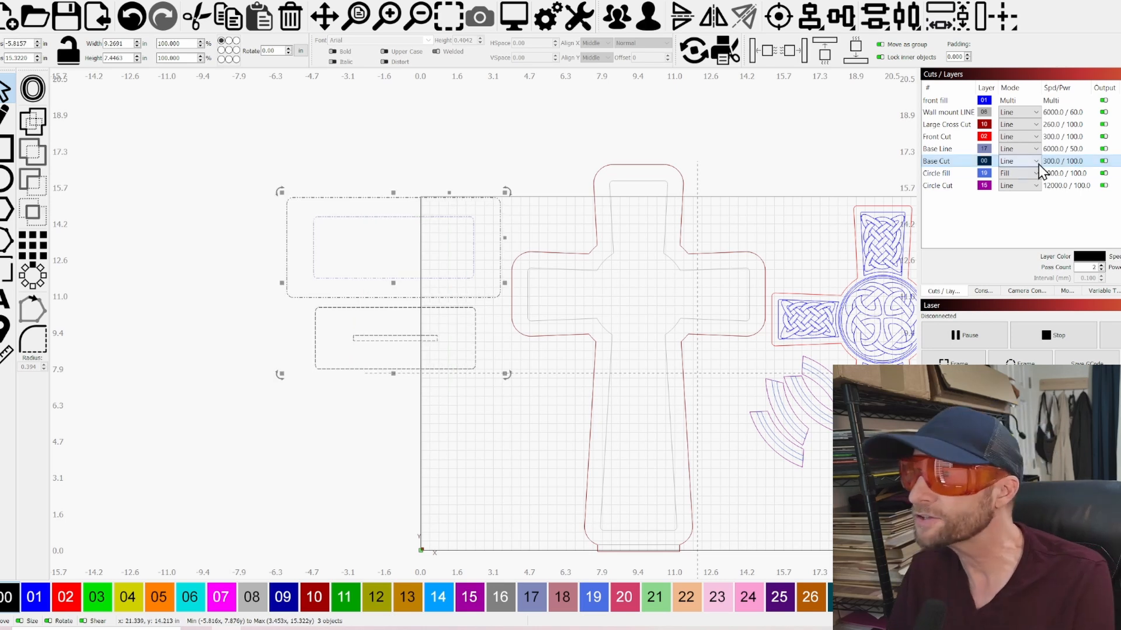
pyautogui.click(1103, 161)
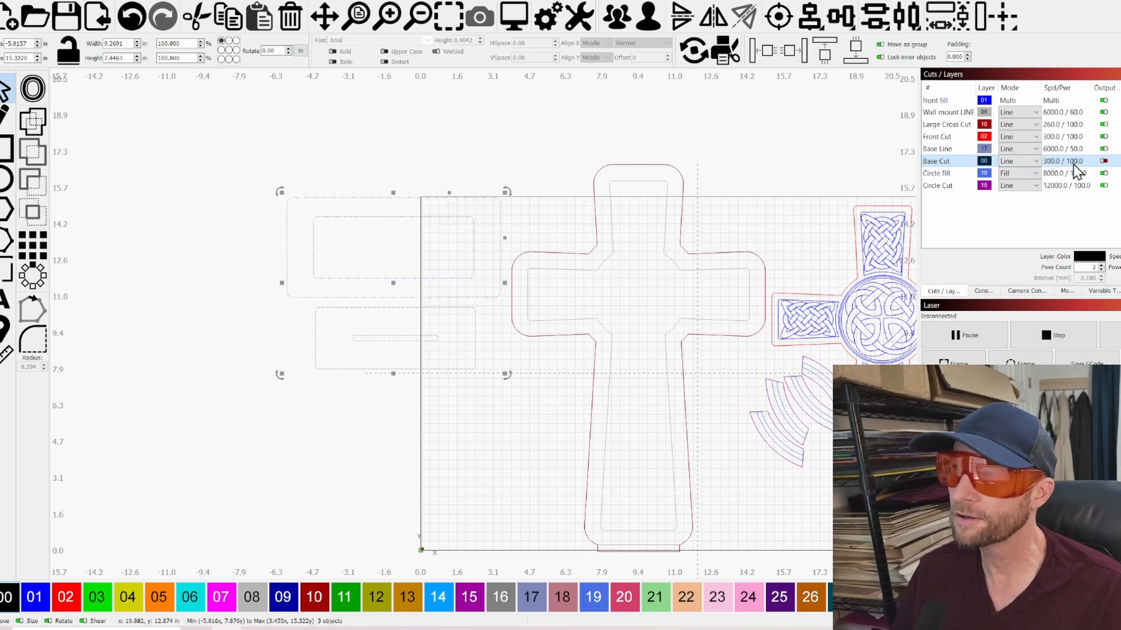
pyautogui.click(1103, 173)
pyautogui.click(1103, 185)
pyautogui.scroll(-2, 525, 379)
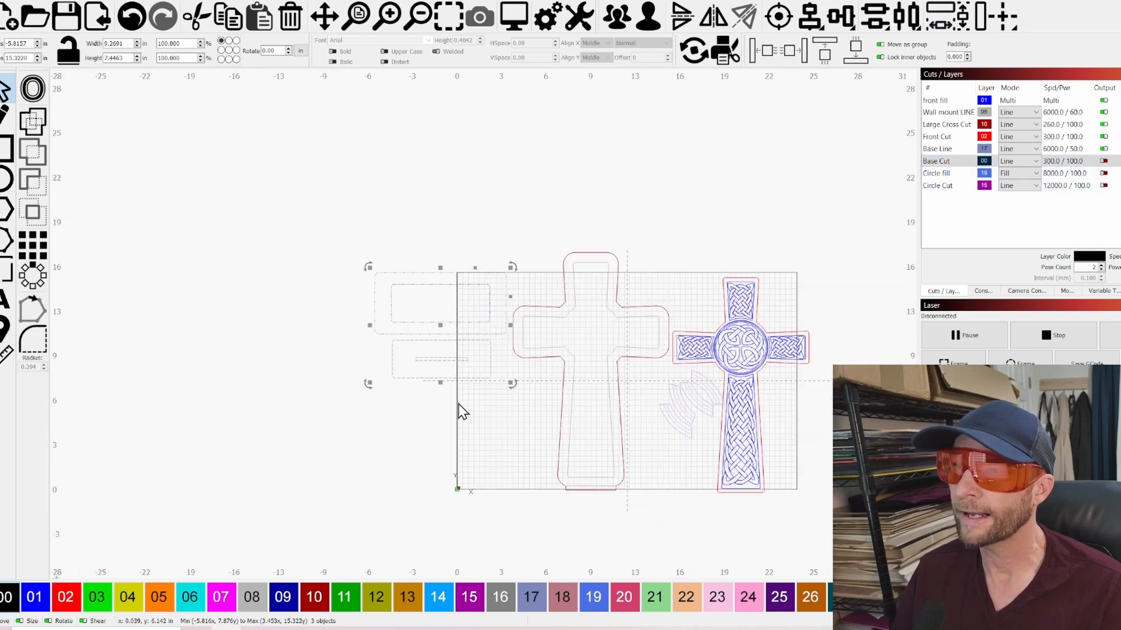
pyautogui.click(1103, 161)
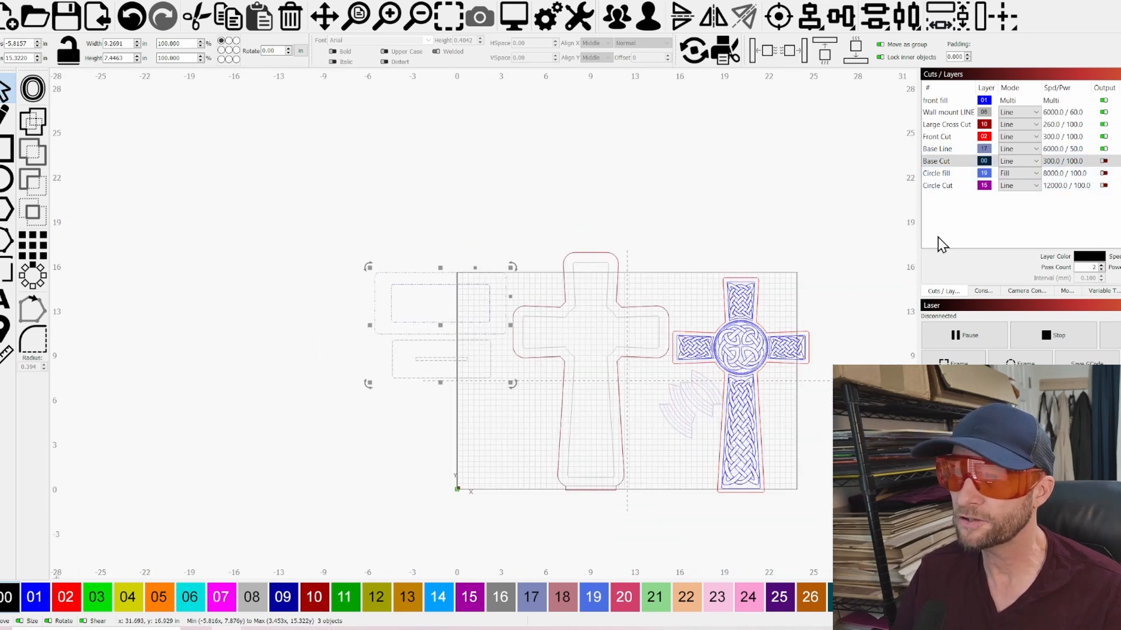
# Inspect the large backing cross up close as its own selection, and clear the selection
pyautogui.scroll(3, 619, 367)
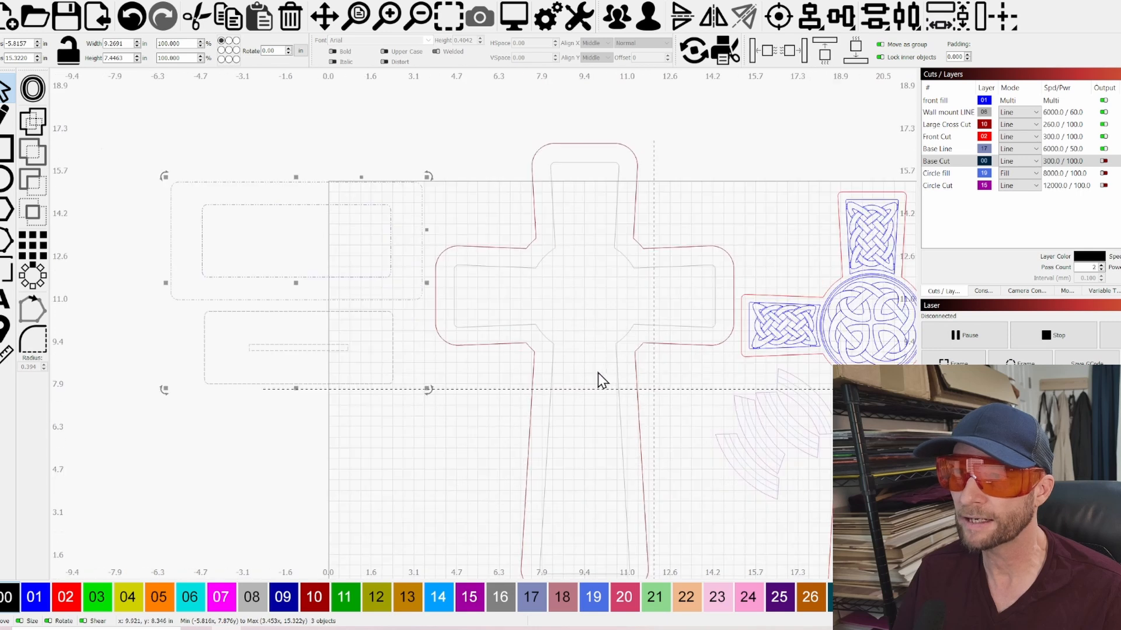
pyautogui.click(660, 344)
pyautogui.scroll(-3, 658, 343)
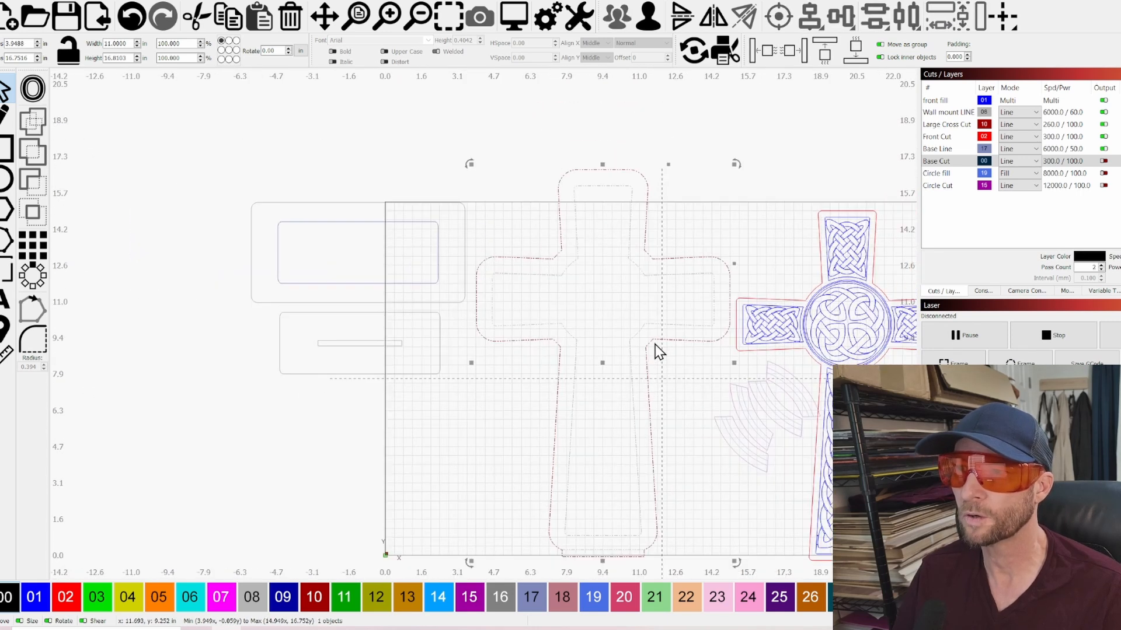
pyautogui.click(665, 461)
pyautogui.scroll(-2, 450, 449)
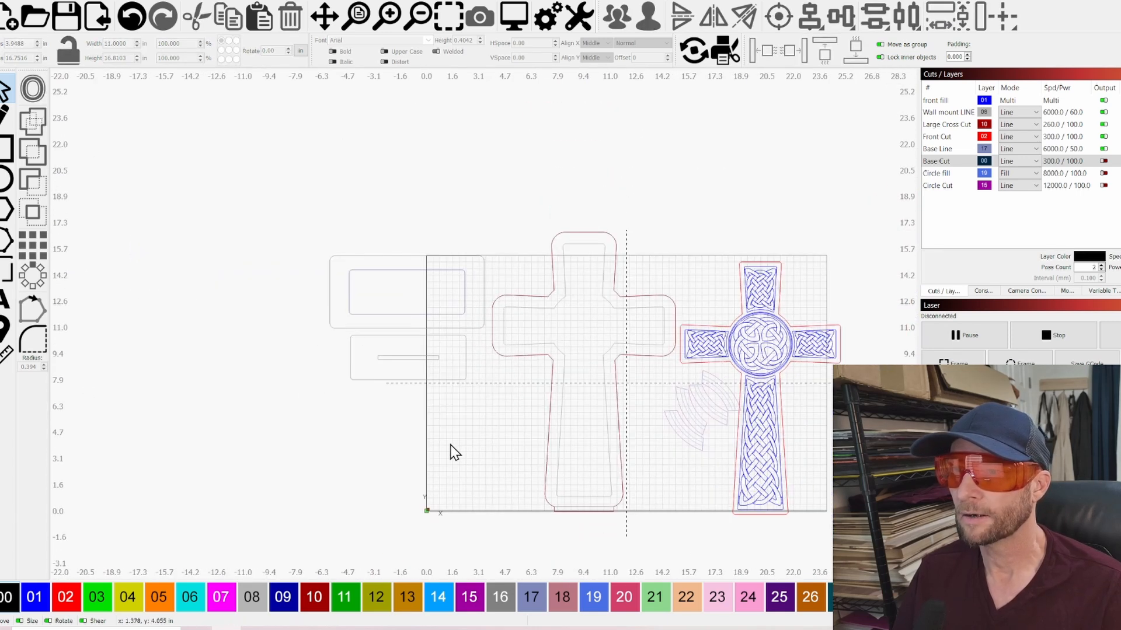
# Select the ring segments together with the Celtic knot cross, clear the selection, and inspect them up close
pyautogui.scroll(2, 738, 422)
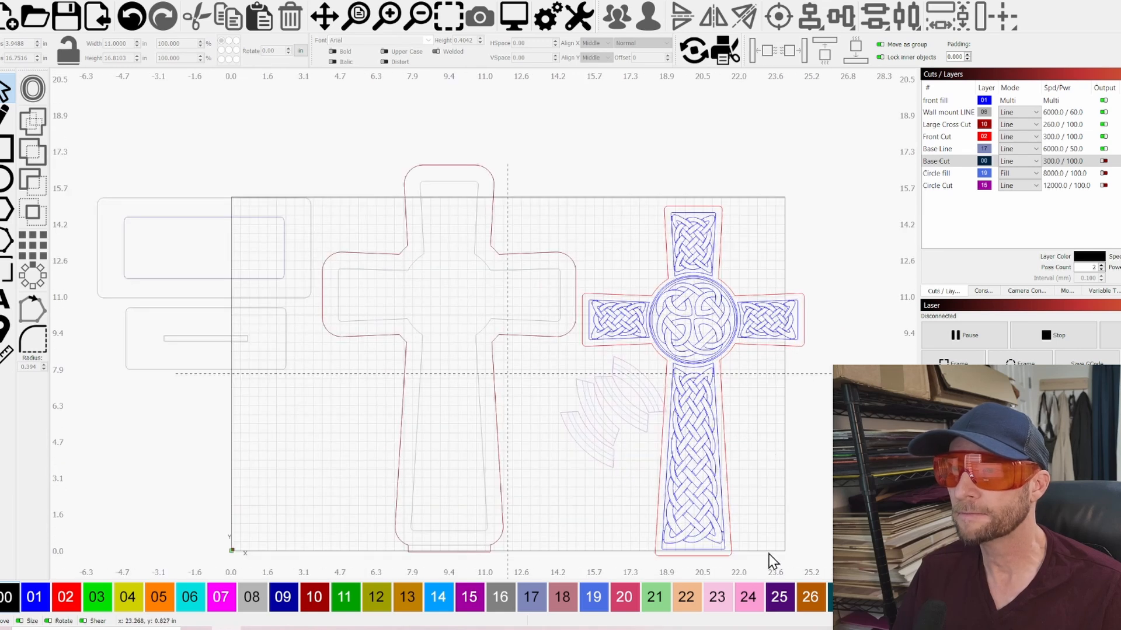
pyautogui.moveTo(790, 528); pyautogui.dragTo(621, 398)
pyautogui.click(621, 398)
pyautogui.scroll(3, 700, 411)
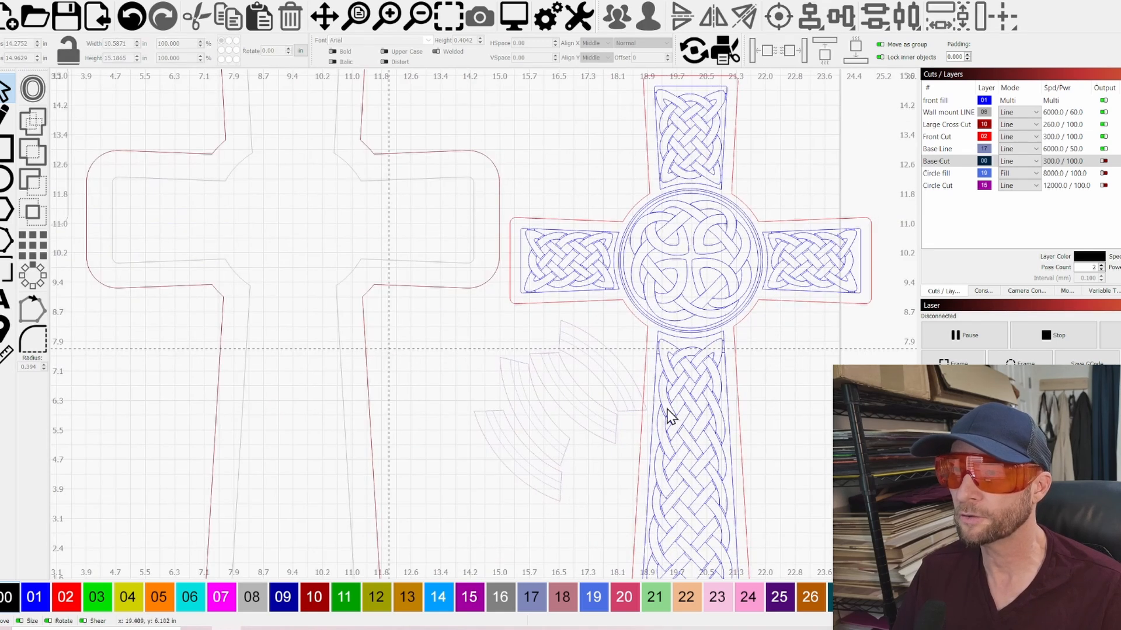
pyautogui.scroll(-1, 717, 365)
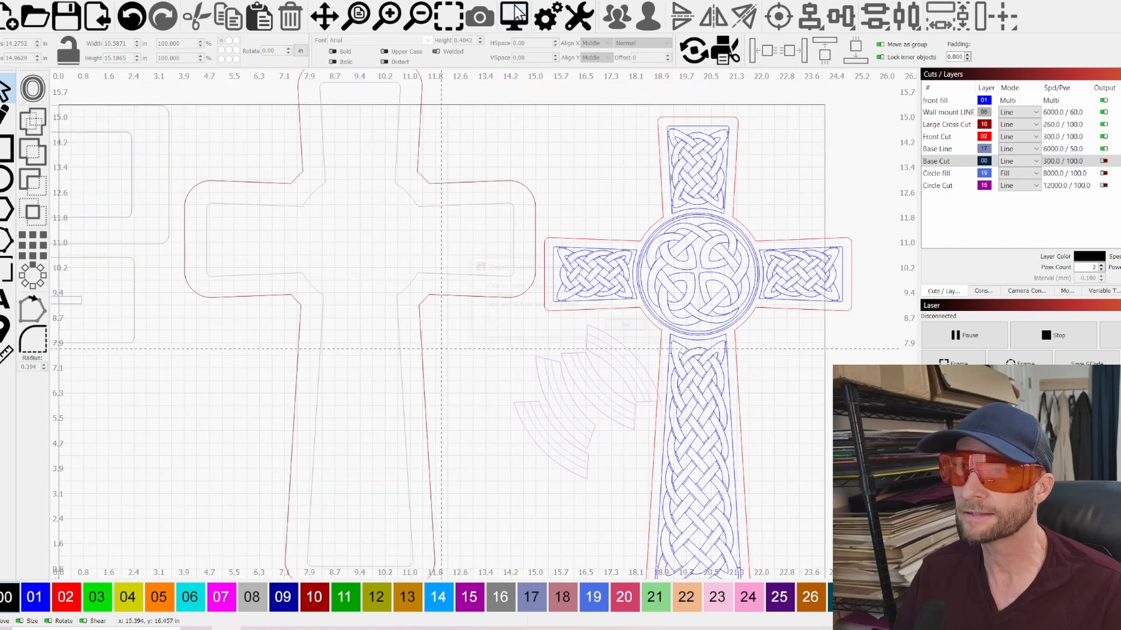
# Select the Celtic knot cross alone, examine it against the full layout, and clear the selection
pyautogui.scroll(-2, 748, 418)
pyautogui.scroll(3, 748, 408)
pyautogui.moveTo(733, 353); pyautogui.dragTo(645, 257)
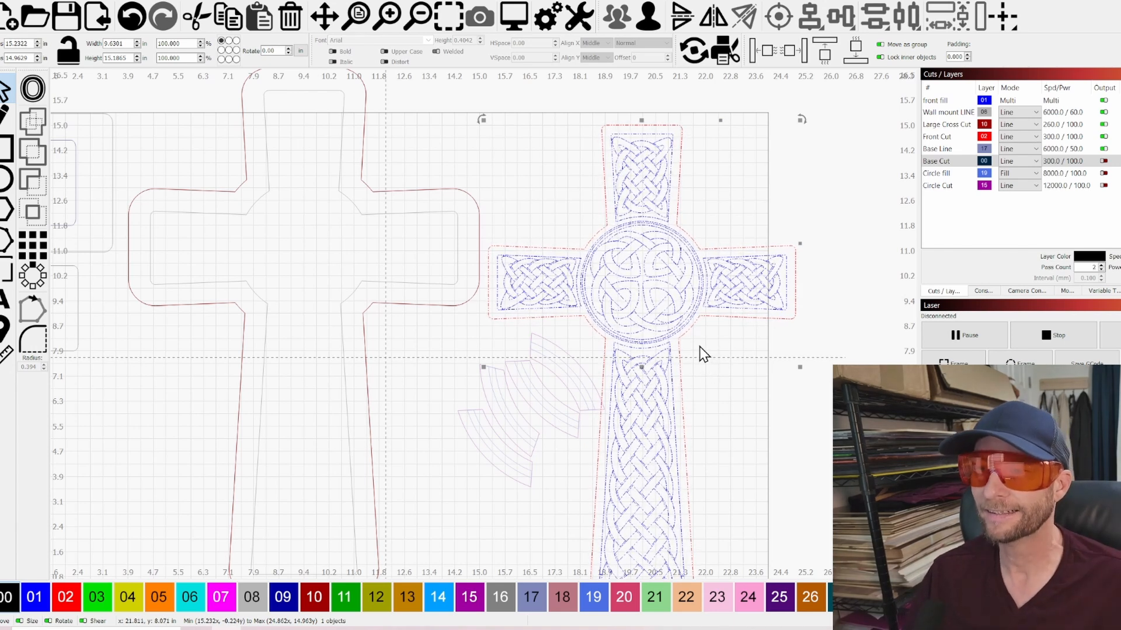
pyautogui.scroll(-1, 555, 355)
pyautogui.scroll(-1, 554, 356)
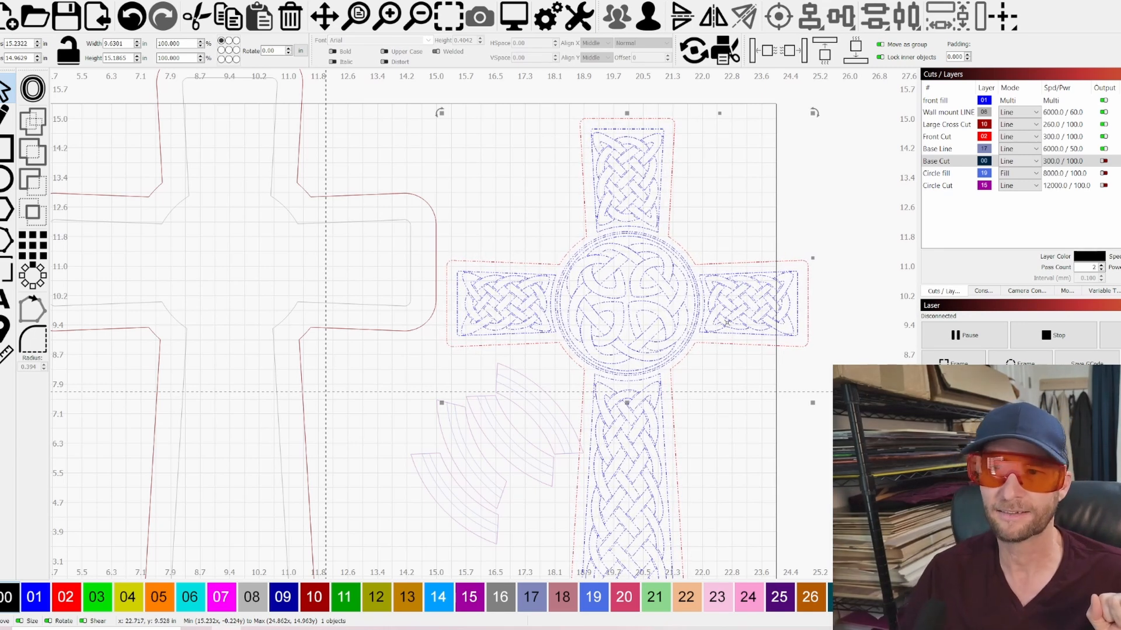
pyautogui.scroll(-3, 700, 457)
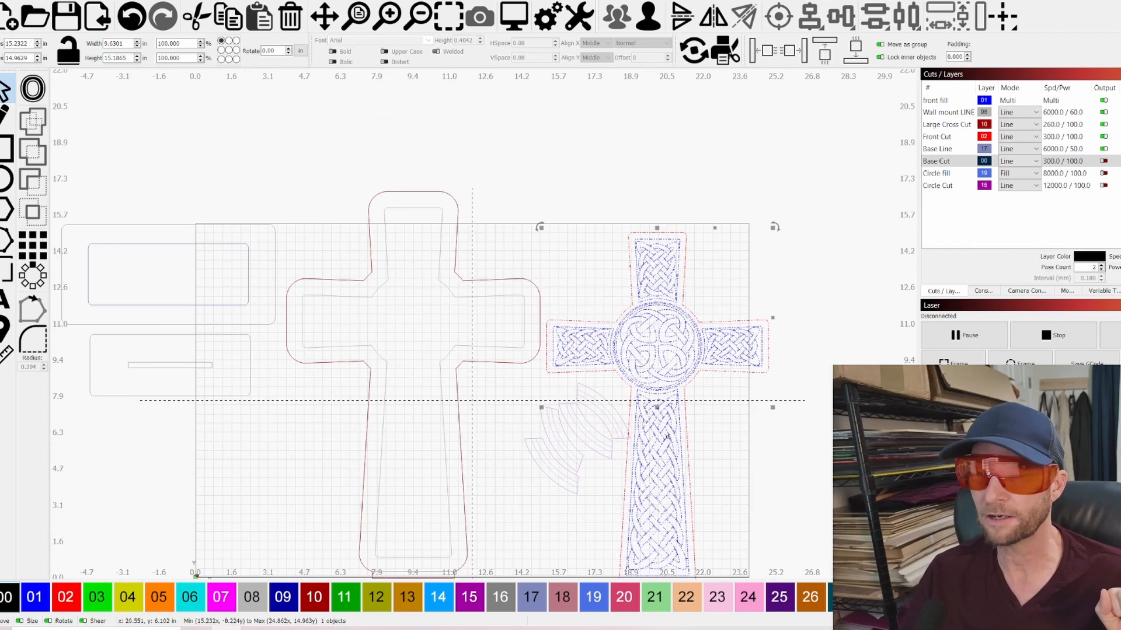
pyautogui.scroll(-1, 583, 453)
pyautogui.scroll(-1, 663, 549)
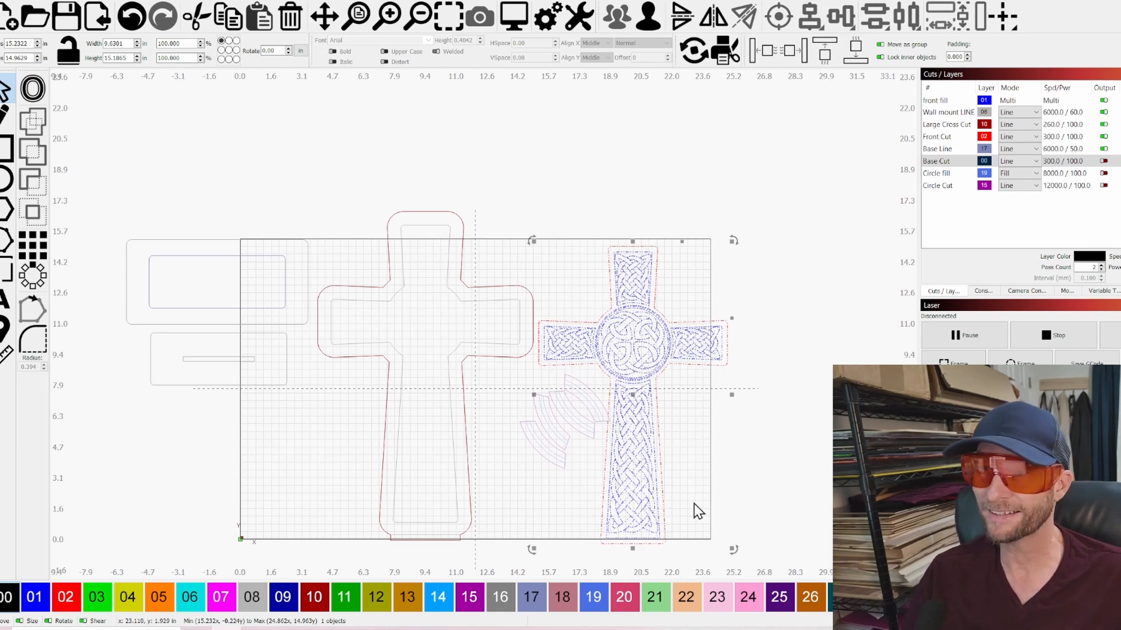
pyautogui.click(649, 167)
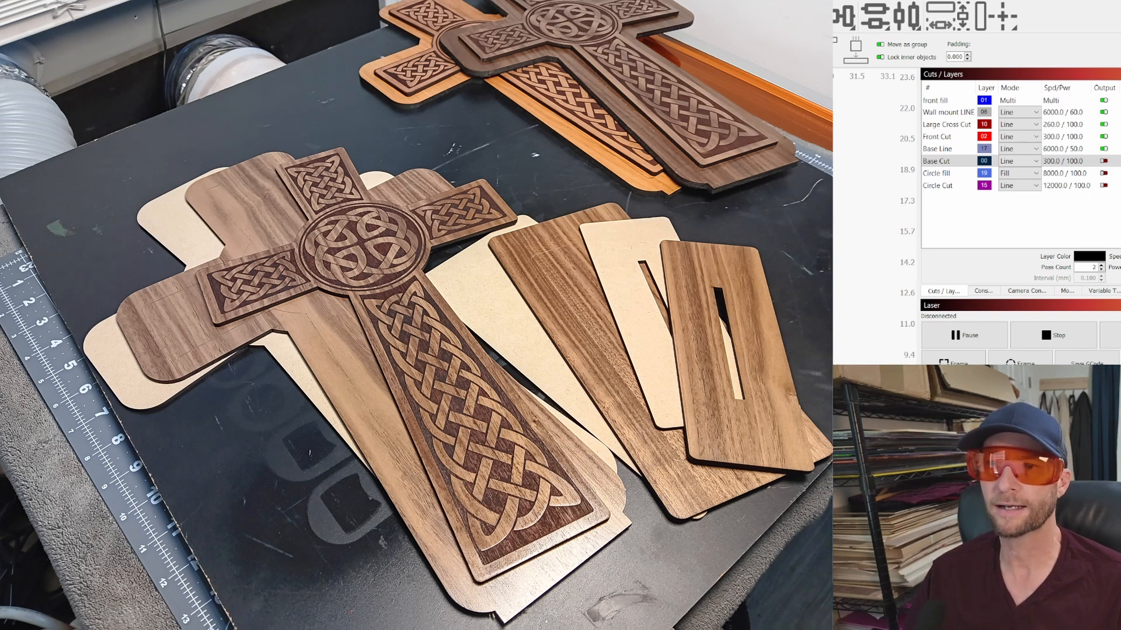
# Turn output back on for the Base Cut, Circle fill and Circle Cut layers, and check the base plates as one selection
pyautogui.click(1104, 161)
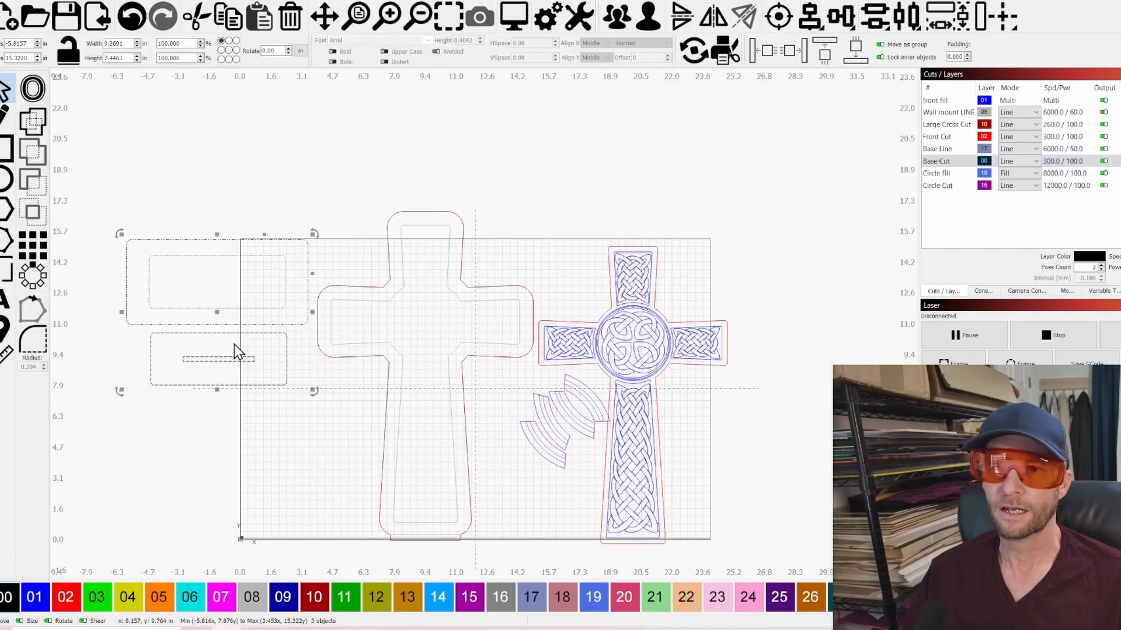
pyautogui.click(231, 417)
pyautogui.moveTo(245, 409); pyautogui.dragTo(177, 291)
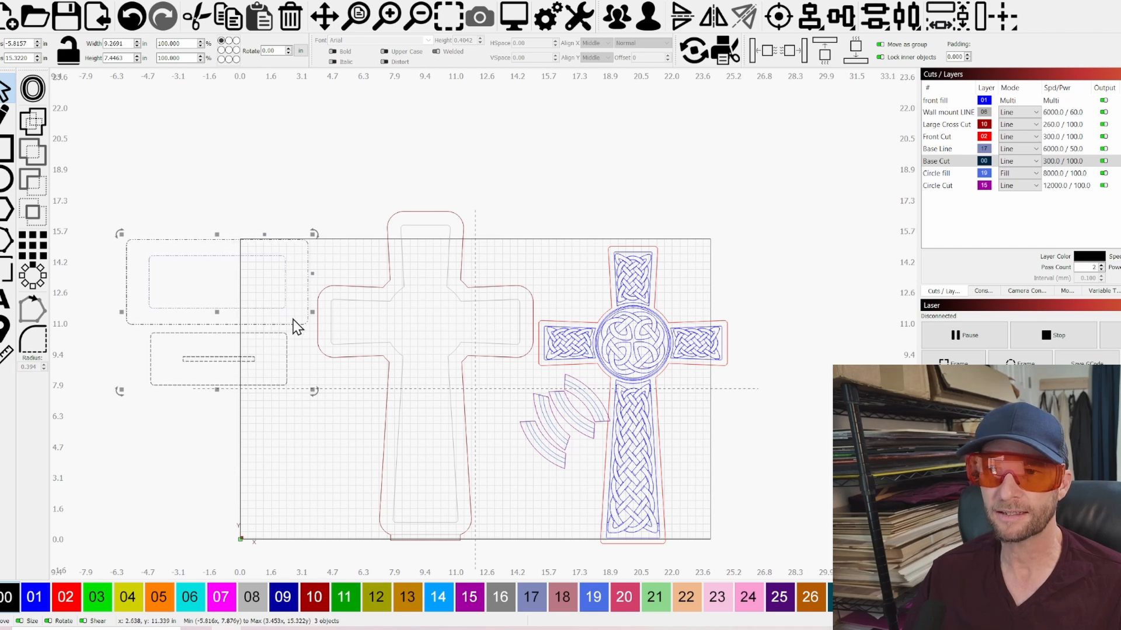
pyautogui.click(321, 433)
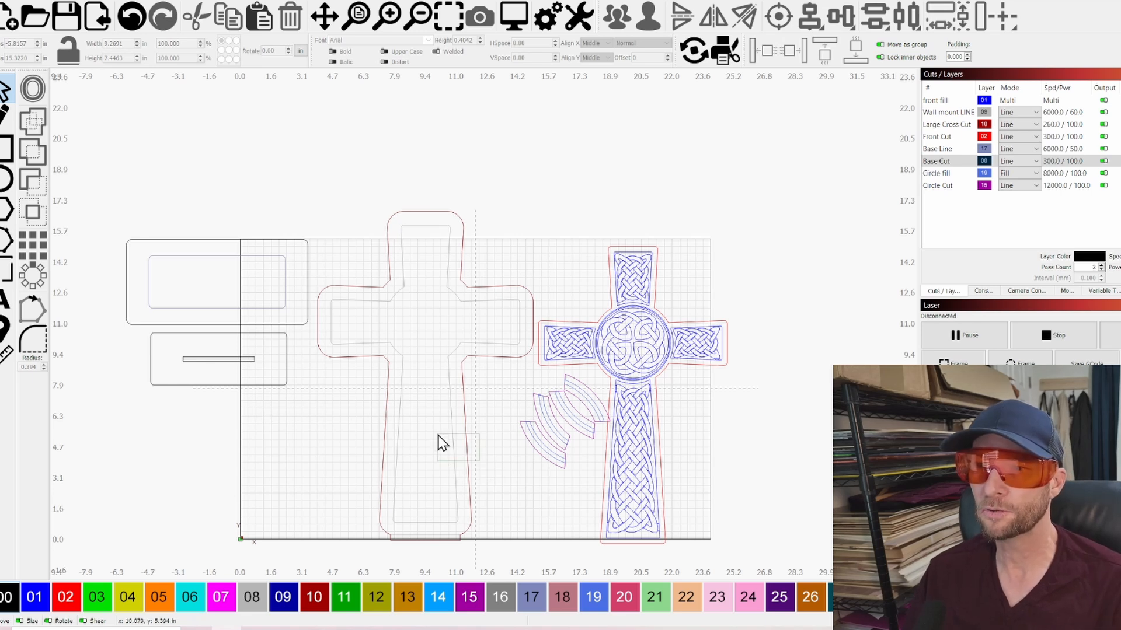
# Select the large backing cross alone, clear the selection, and look over the Celtic knot cross with its ring segments
pyautogui.moveTo(479, 461); pyautogui.dragTo(437, 434)
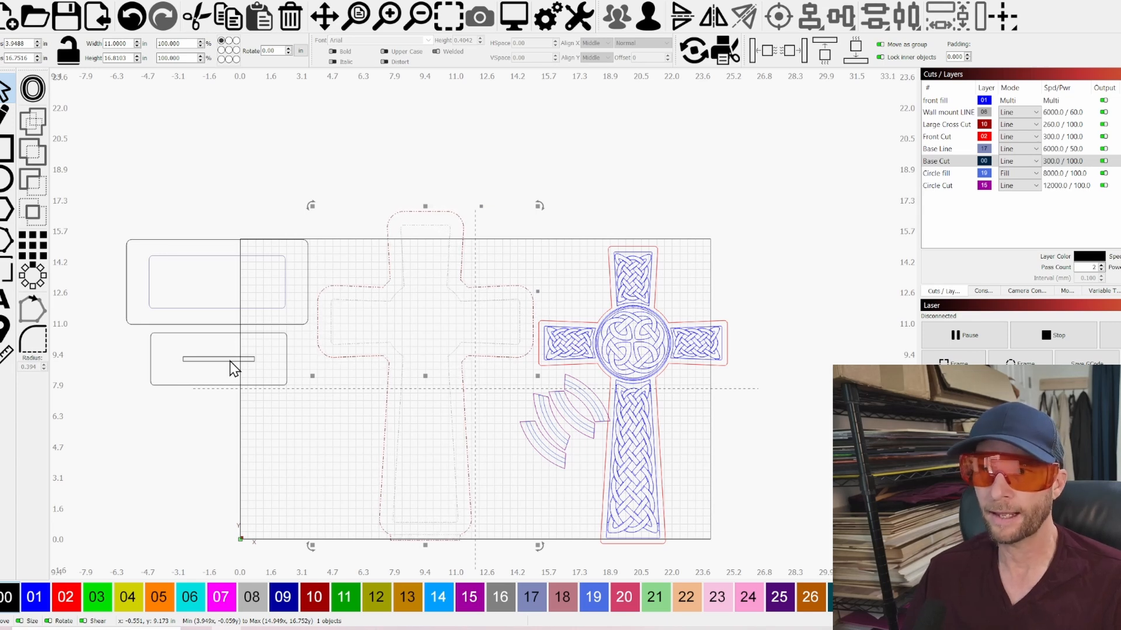
pyautogui.click(722, 463)
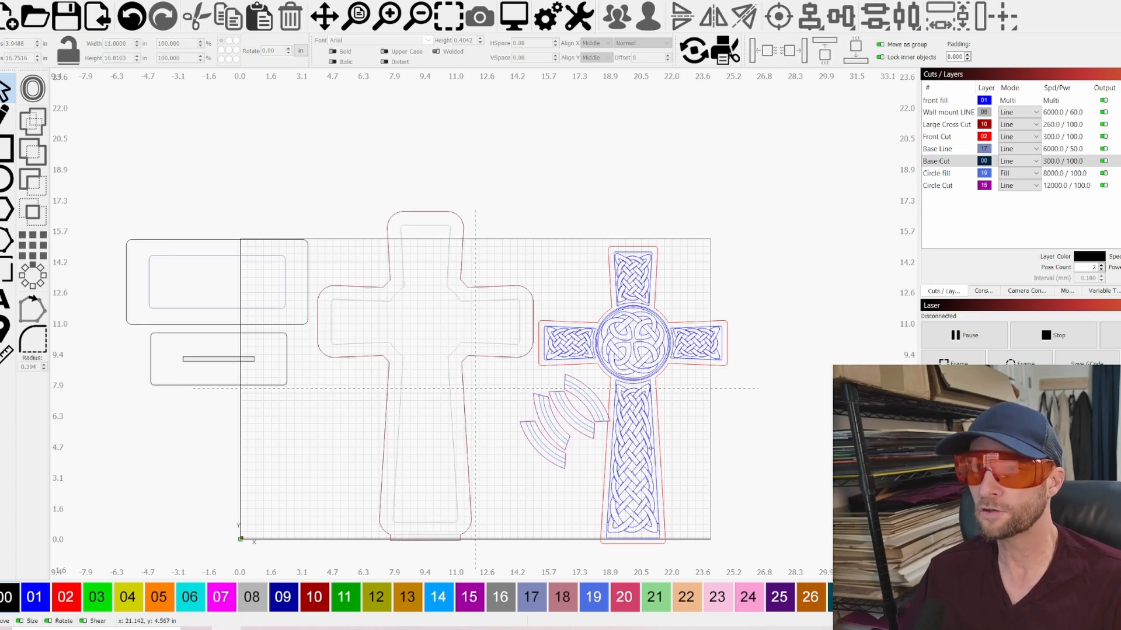
pyautogui.scroll(2, 705, 457)
pyautogui.moveTo(689, 487); pyautogui.dragTo(724, 452)
pyautogui.scroll(-2, 652, 377)
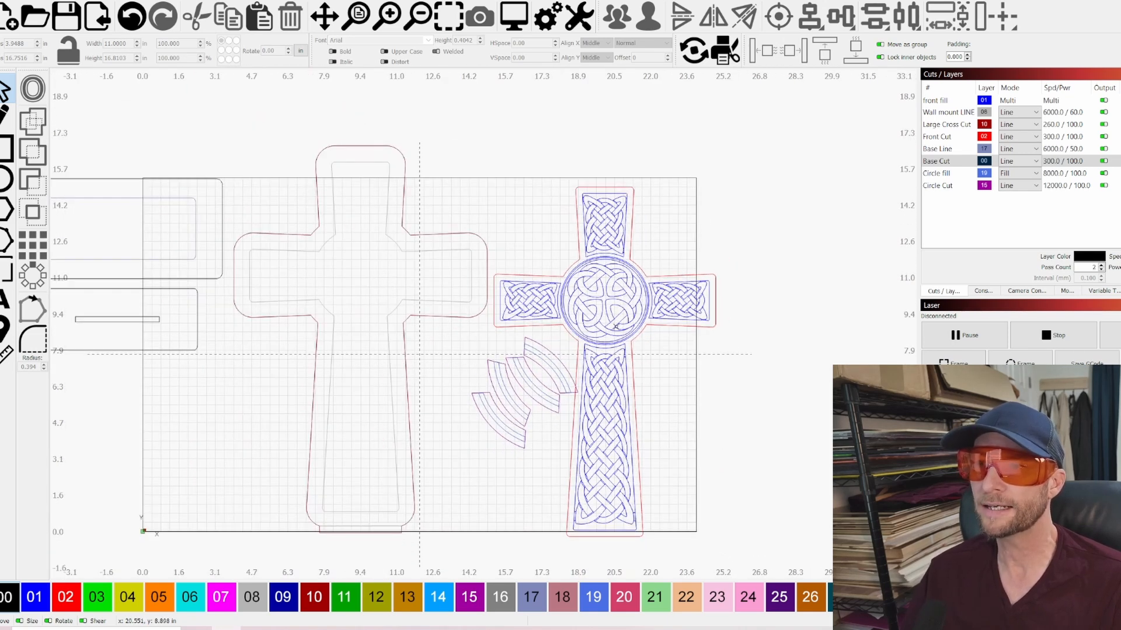
# Place the Celtic knot cross centred over the large backing cross
pyautogui.click(608, 299)
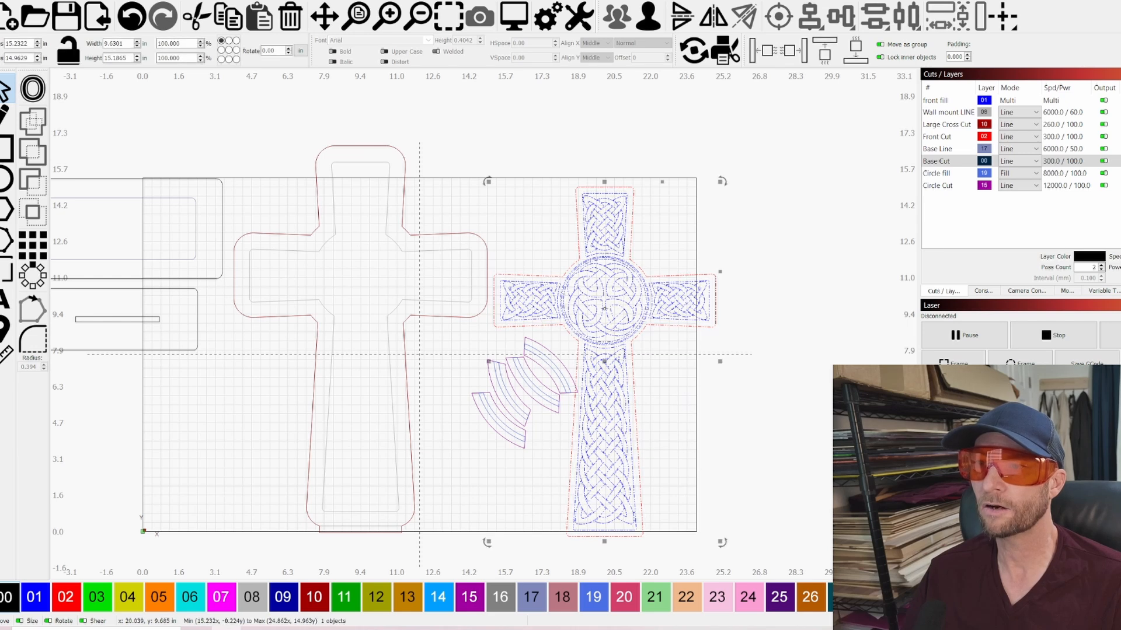
pyautogui.moveTo(605, 362); pyautogui.dragTo(361, 337)
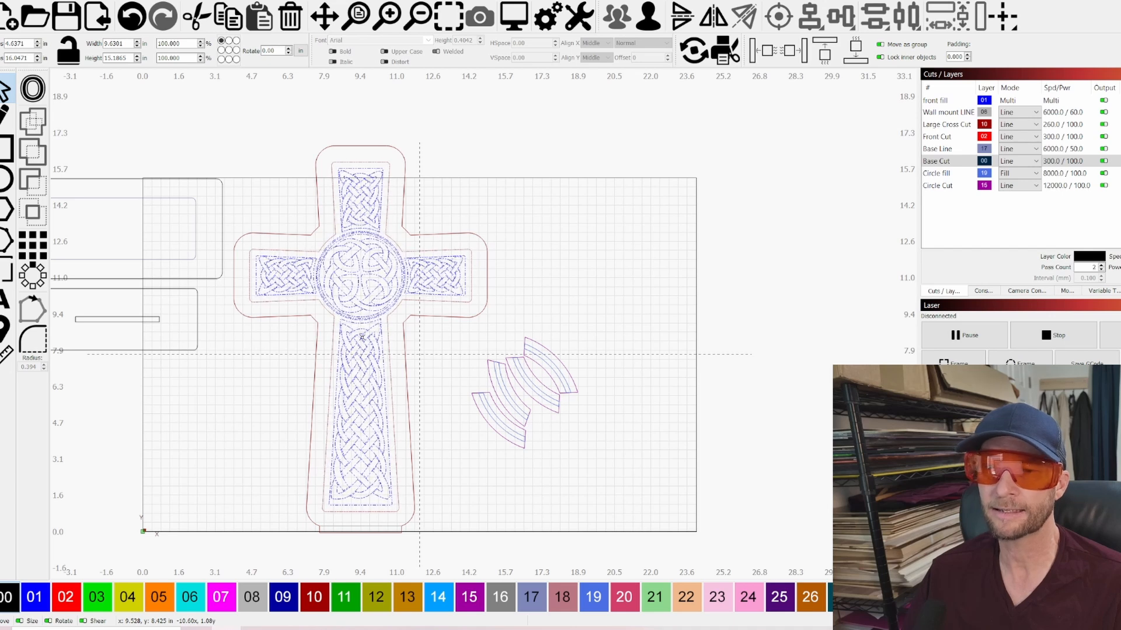
pyautogui.scroll(-3, 729, 269)
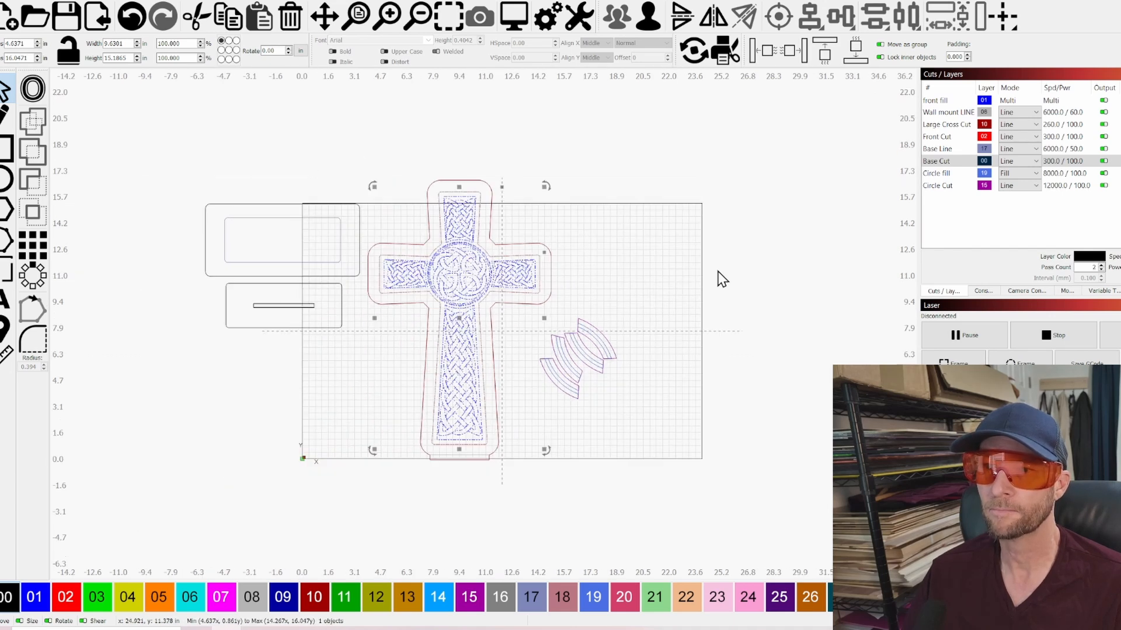
# Move the four ring segments together closer to the backing cross's lower shaft
pyautogui.click(603, 365)
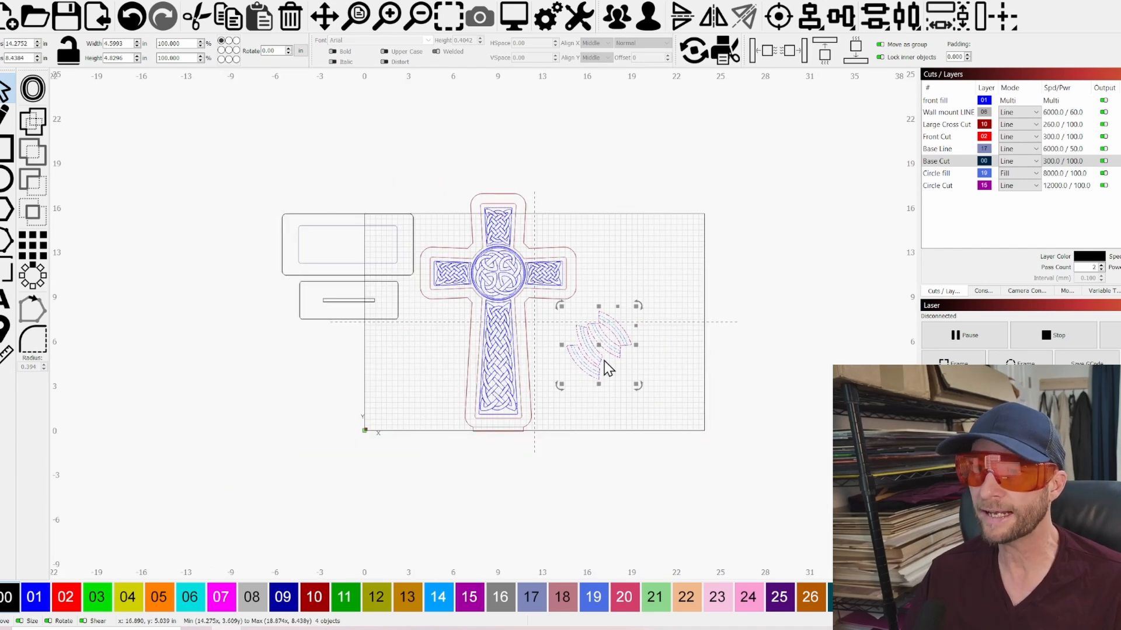
pyautogui.moveTo(602, 364); pyautogui.dragTo(575, 352)
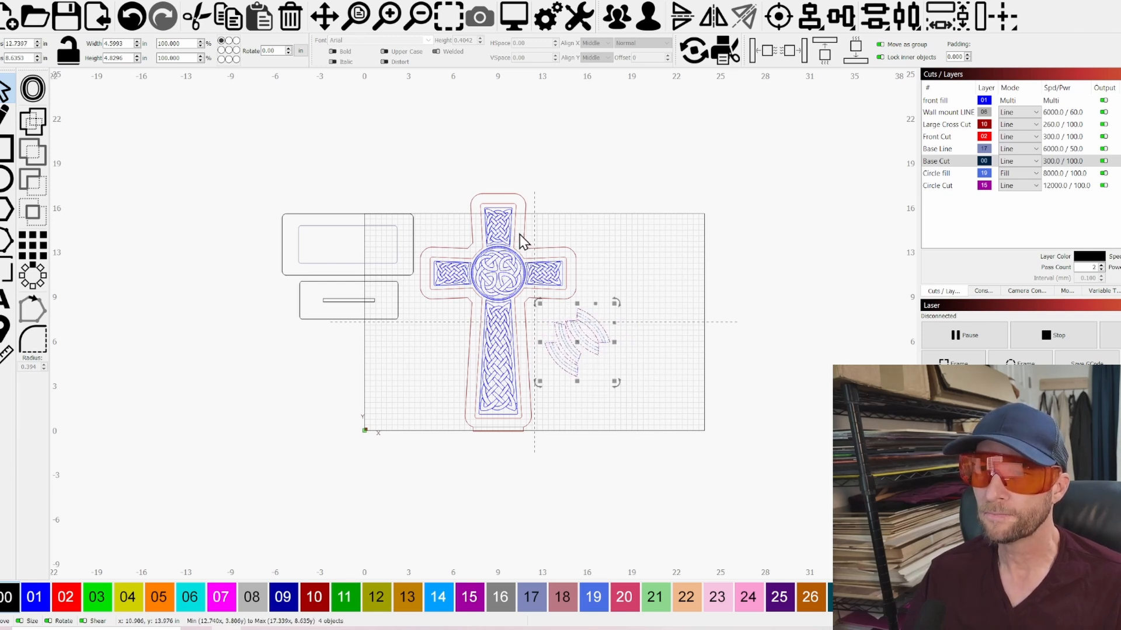
pyautogui.scroll(3, 522, 238)
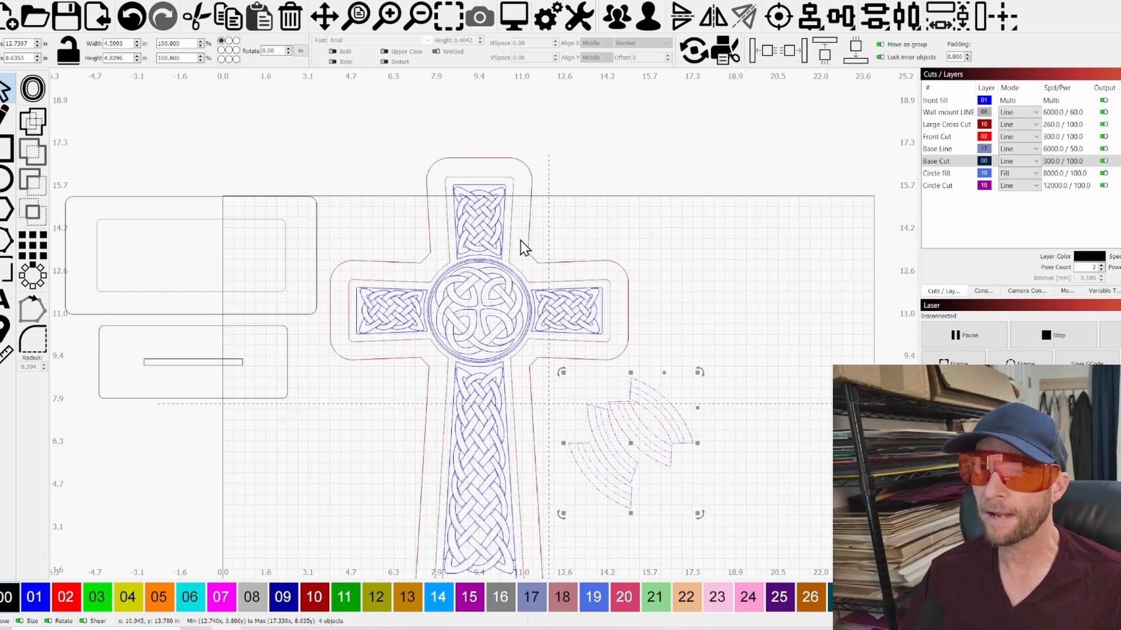
# Move the Celtic knot cross off the large backing cross to the open area beyond the ring segments
pyautogui.click(520, 360)
pyautogui.click(518, 359)
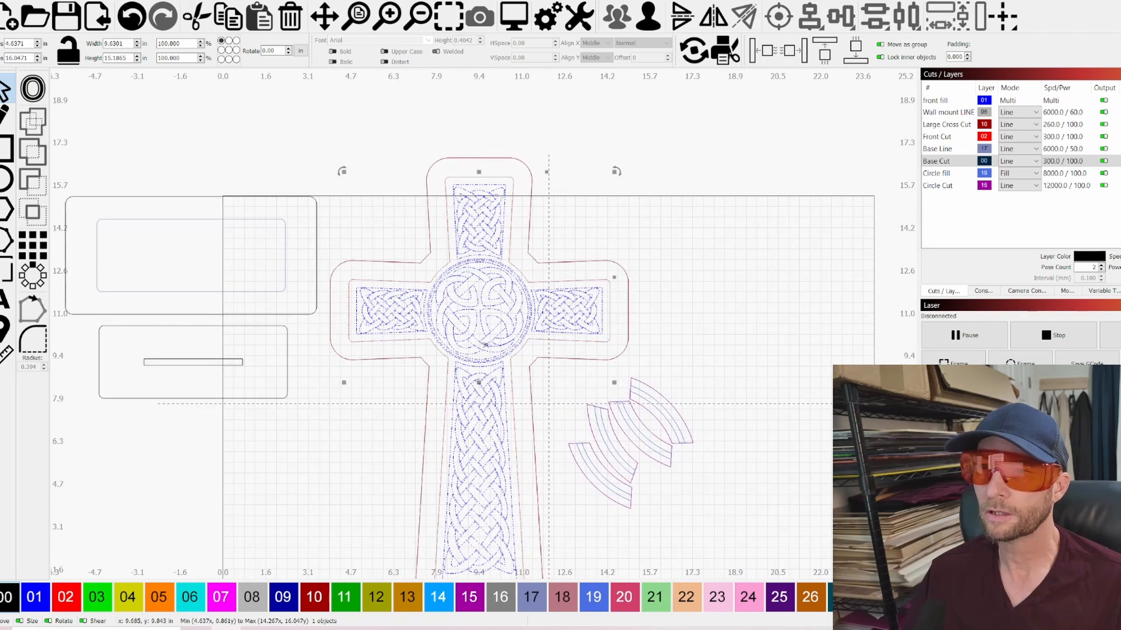
pyautogui.moveTo(478, 385); pyautogui.dragTo(810, 344)
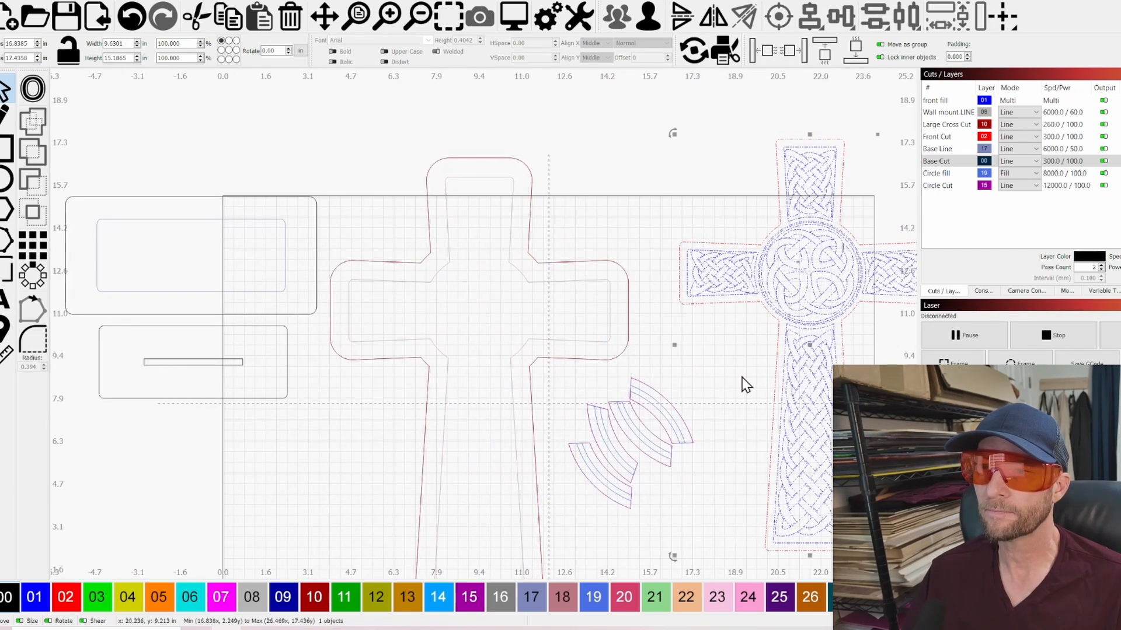
# Try one ring segment at the backing cross's upper arm junction, and move it back beside the other segments
pyautogui.click(671, 403)
pyautogui.moveTo(655, 408); pyautogui.dragTo(535, 268)
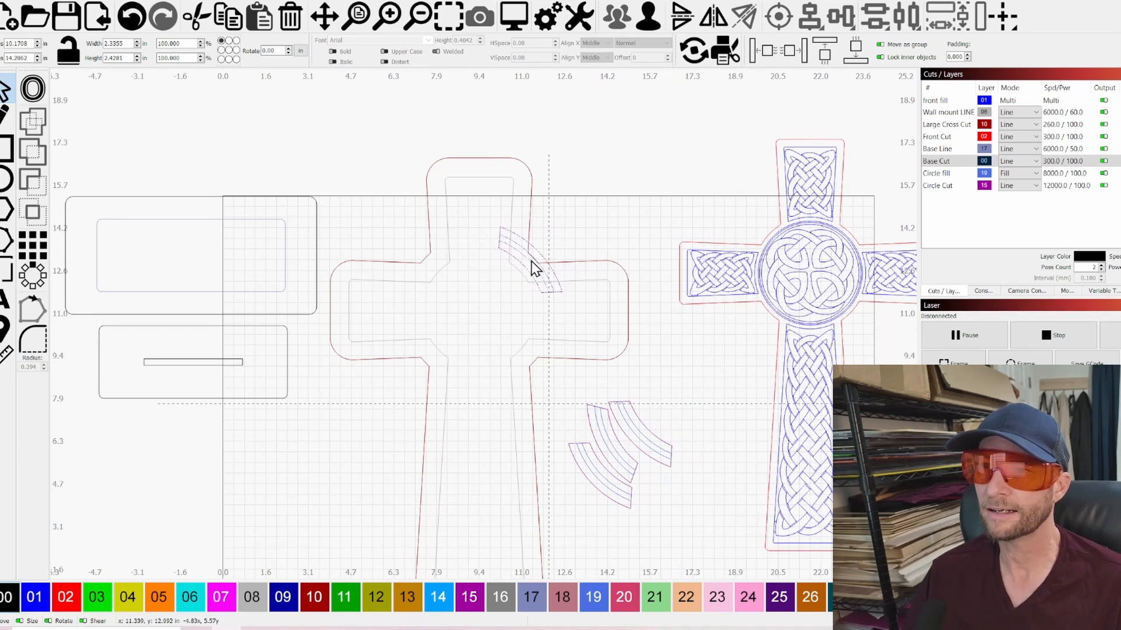
pyautogui.moveTo(536, 268); pyautogui.dragTo(679, 412)
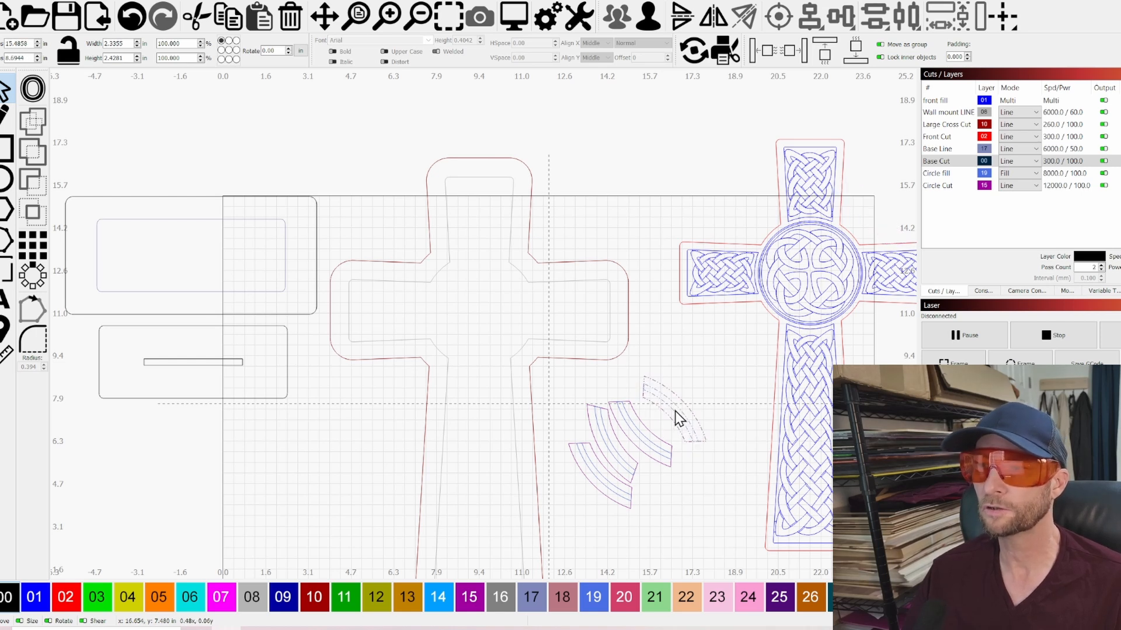
# Try the Celtic knot cross over the backing cross again, undo the move, and reposition it above and beyond the ring segments
pyautogui.click(804, 277)
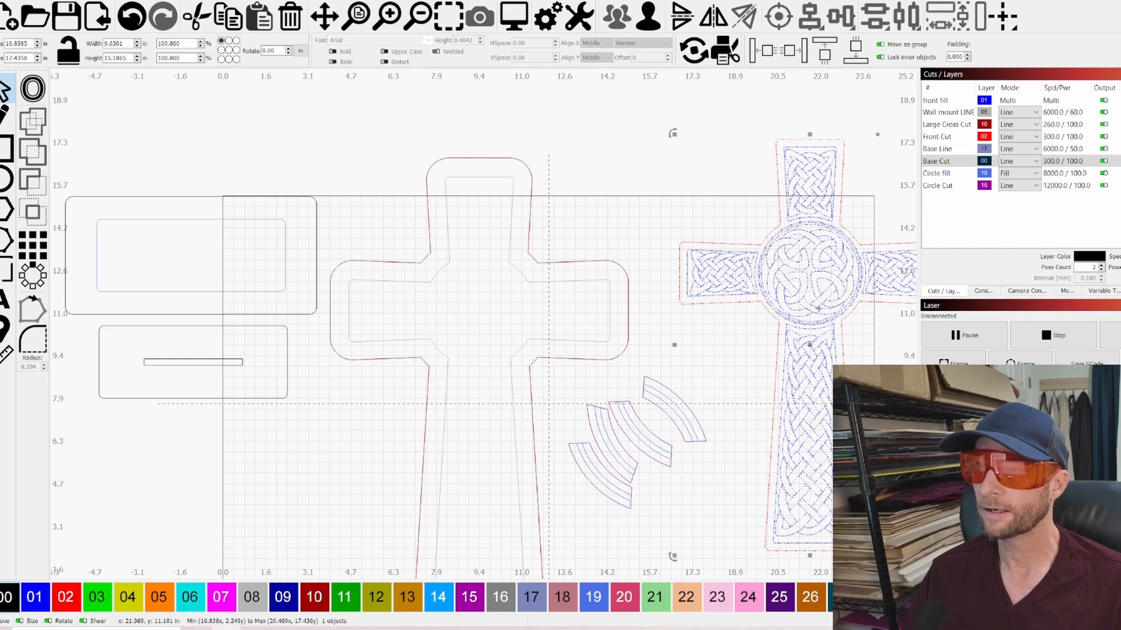
pyautogui.moveTo(810, 347); pyautogui.dragTo(480, 384)
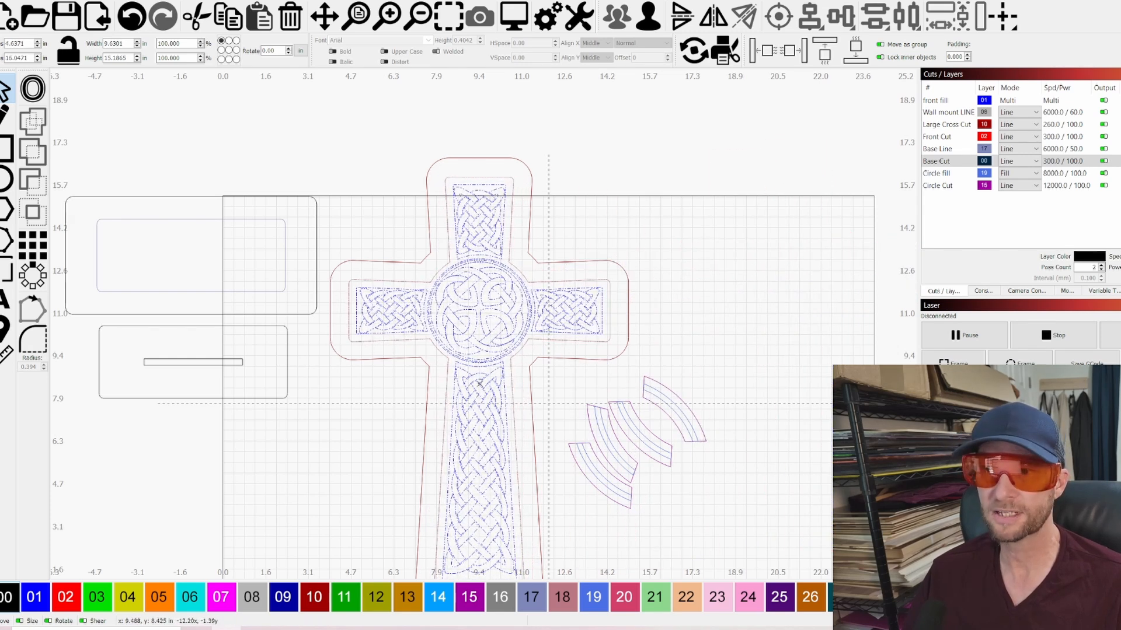
pyautogui.hotkey('ctrl', 'z')
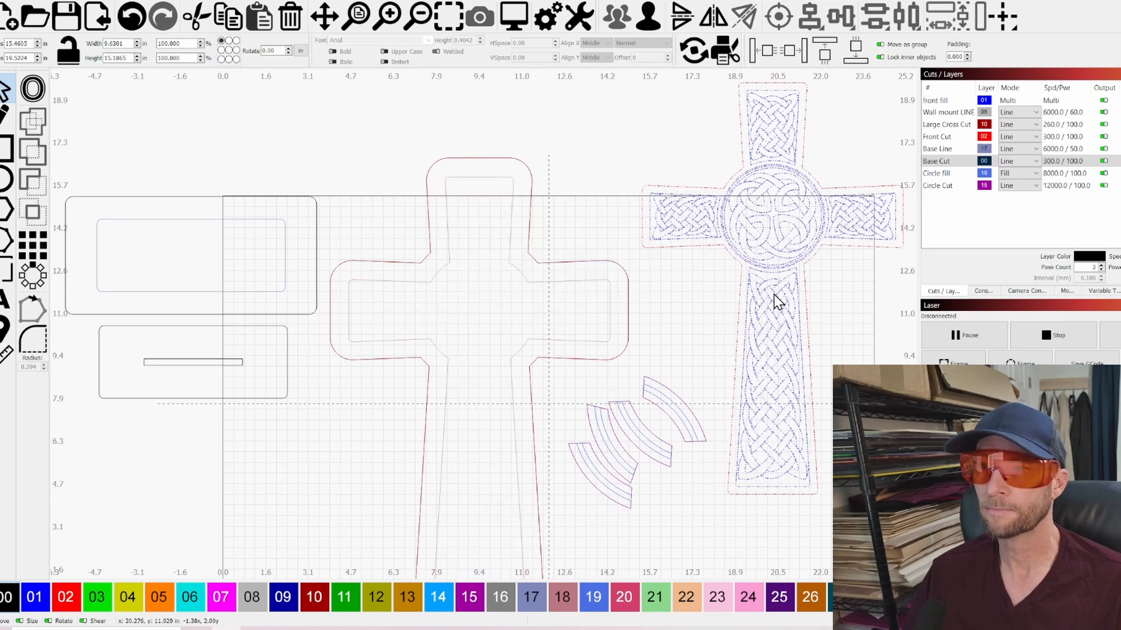
pyautogui.scroll(-2, 694, 344)
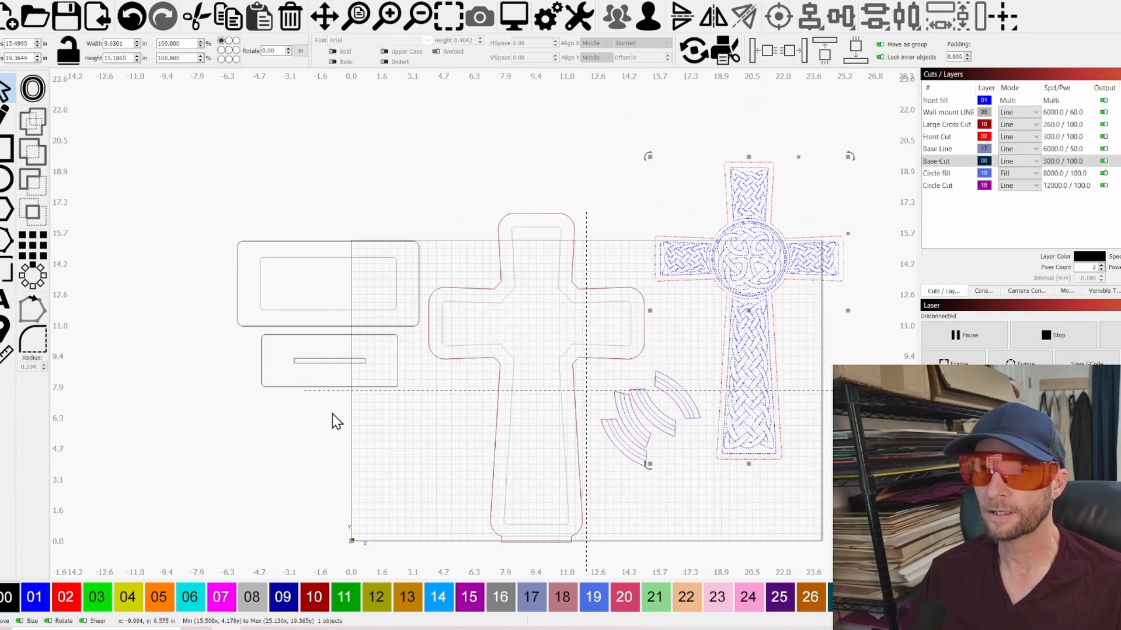
# Inspect the layout of the base parts, backing cross, ring segments and Celtic knot cross, both up close and as a whole
pyautogui.scroll(2, 332, 402)
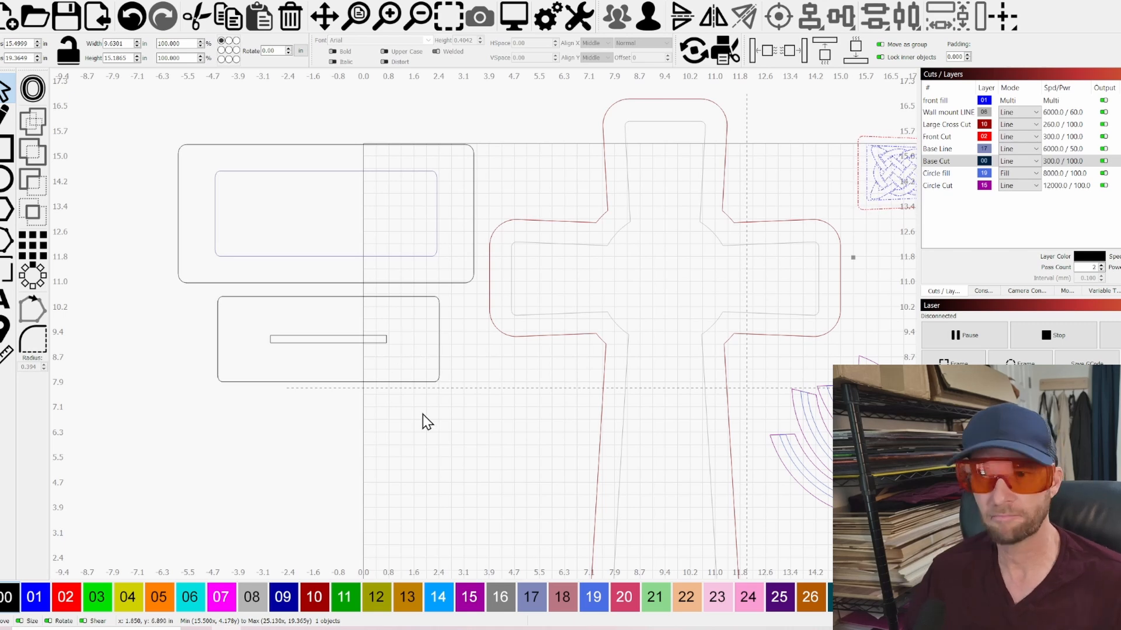
pyautogui.scroll(-3, 417, 426)
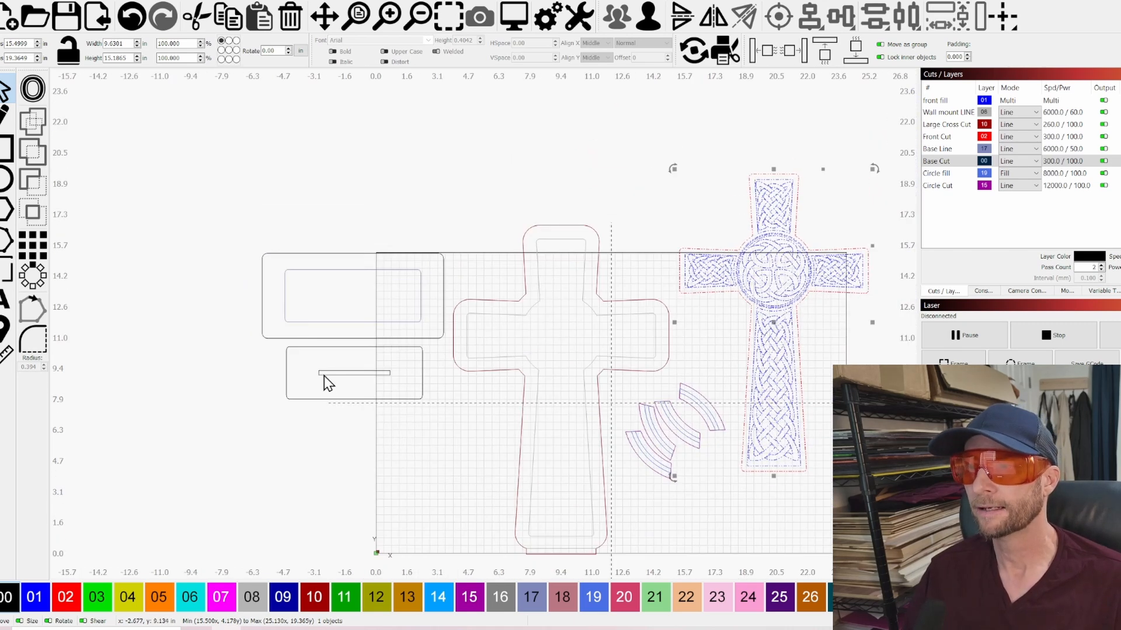
pyautogui.scroll(2, 707, 378)
pyautogui.scroll(2, 681, 523)
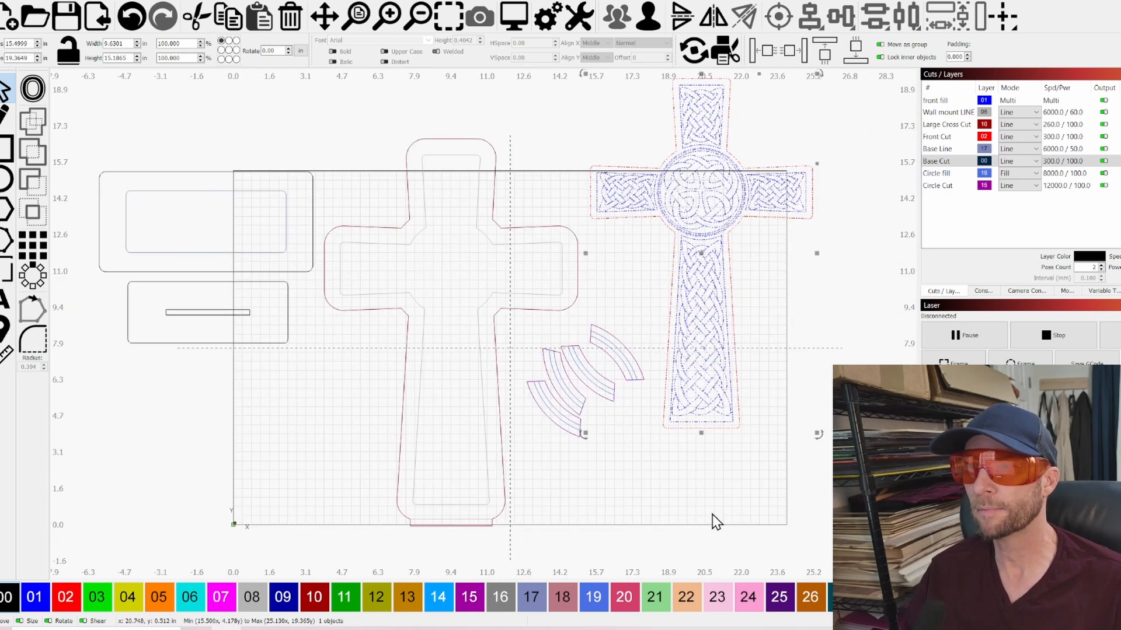
pyautogui.scroll(-1, 713, 514)
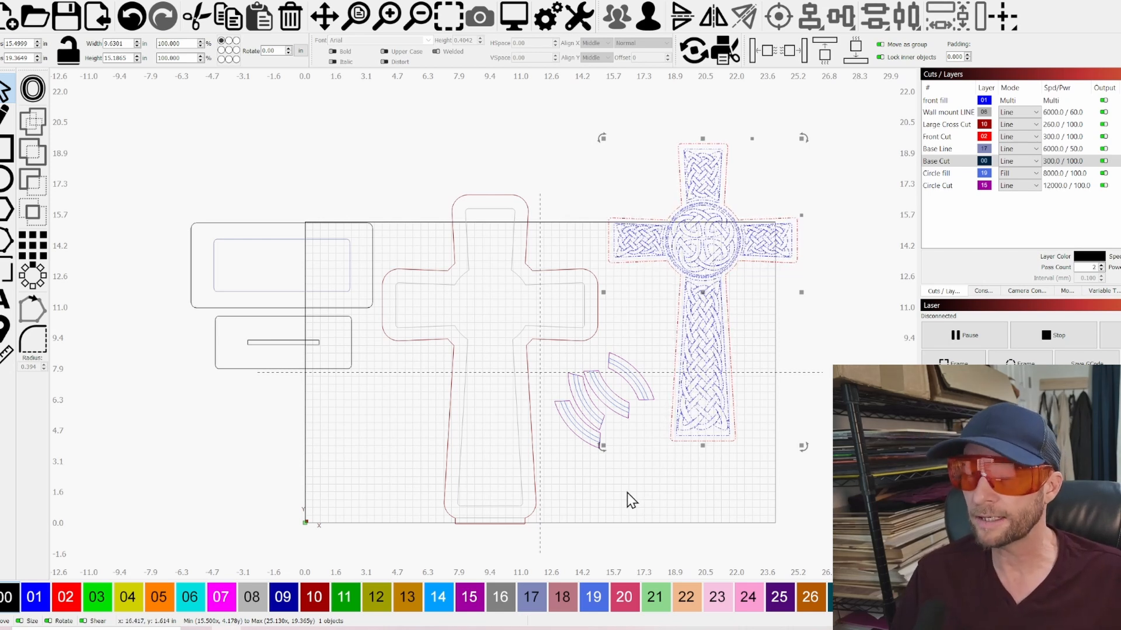
pyautogui.scroll(-1, 619, 500)
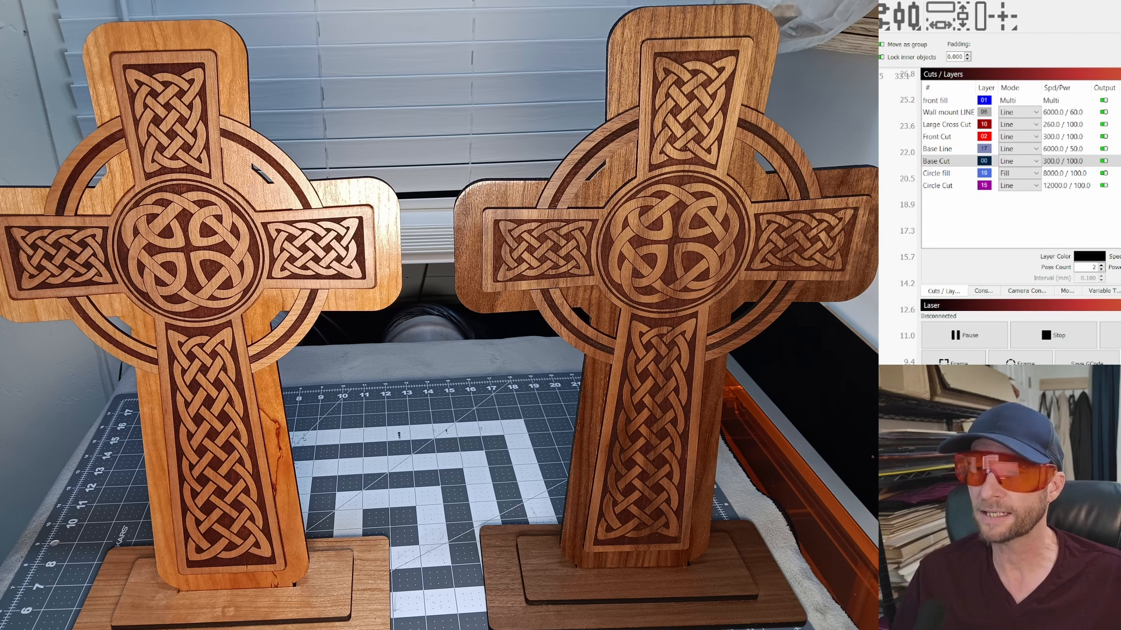
pyautogui.scroll(1, 741, 357)
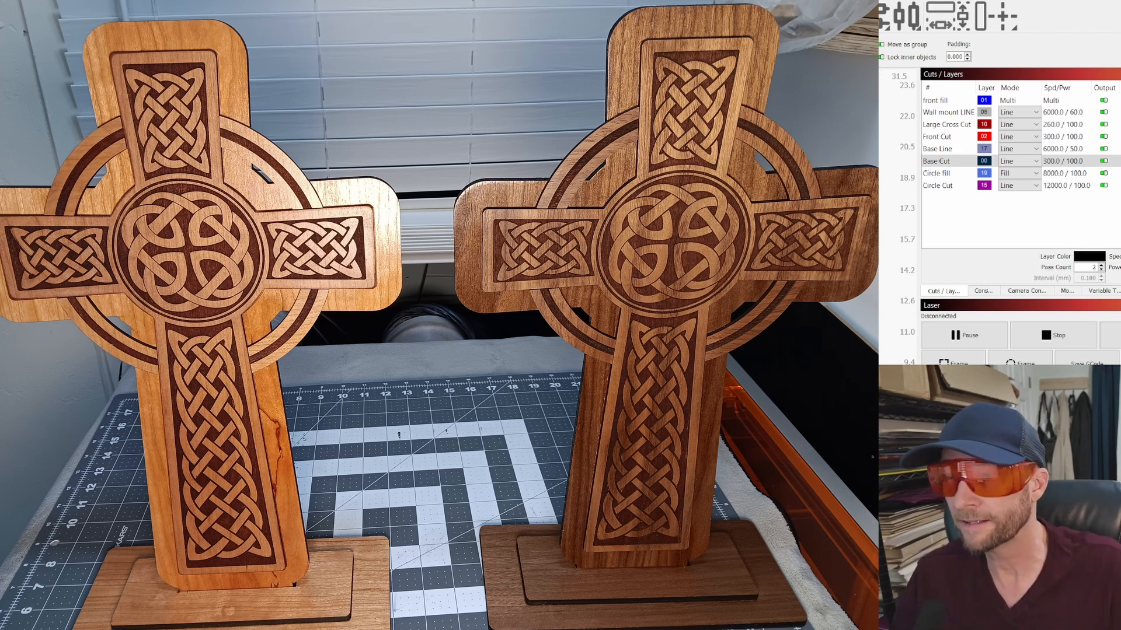
pyautogui.scroll(1, 741, 356)
pyautogui.scroll(-1, 742, 357)
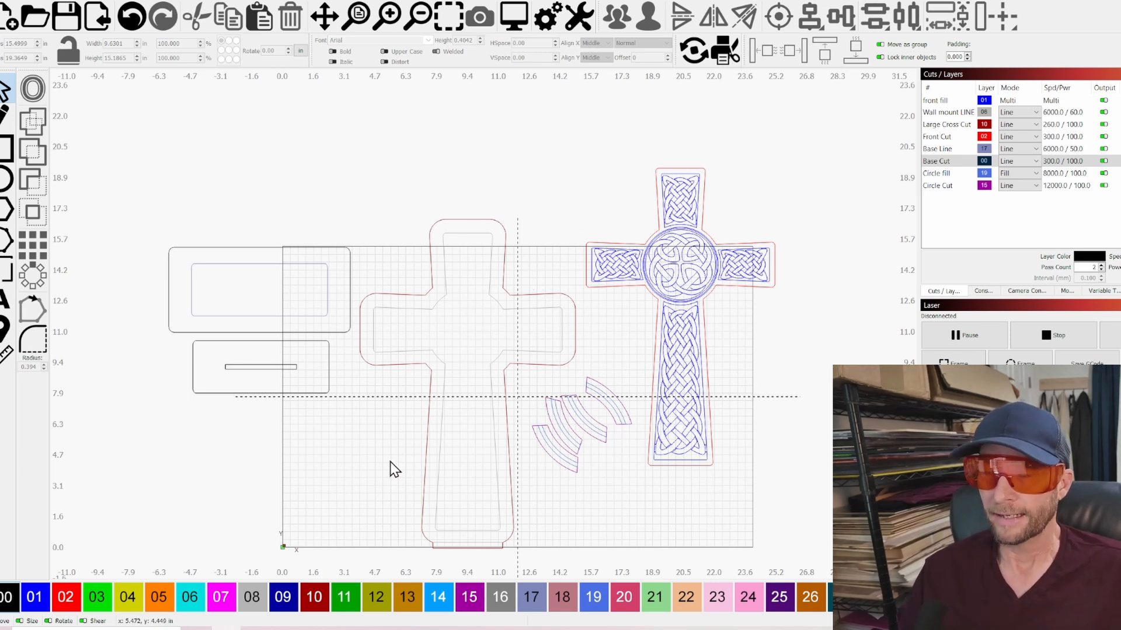
pyautogui.scroll(-1, 388, 468)
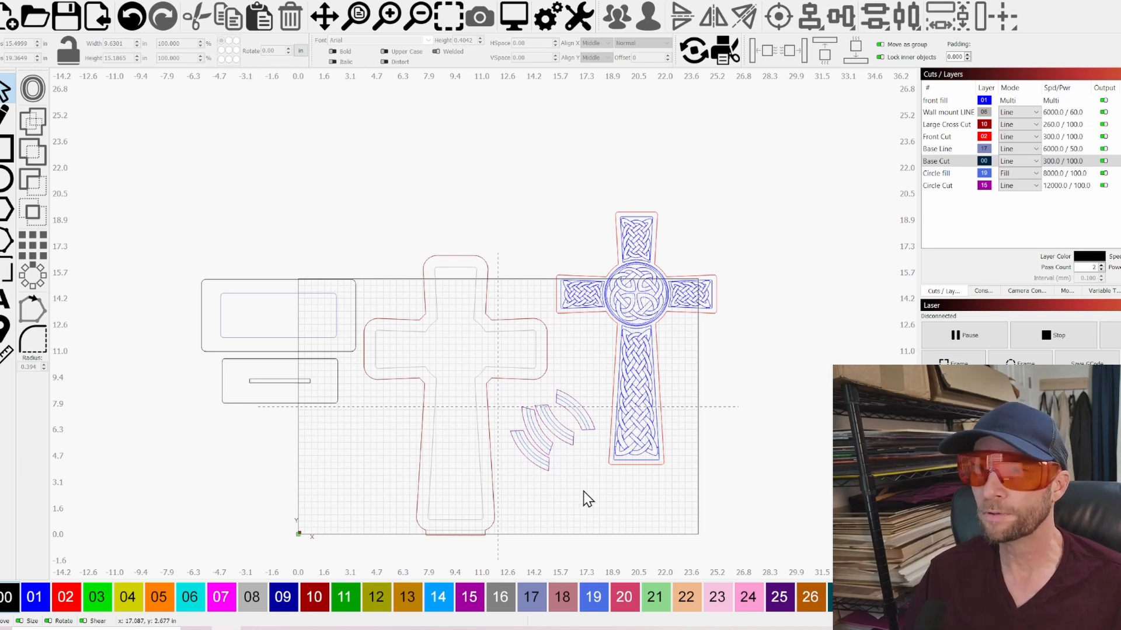
pyautogui.scroll(1, 588, 499)
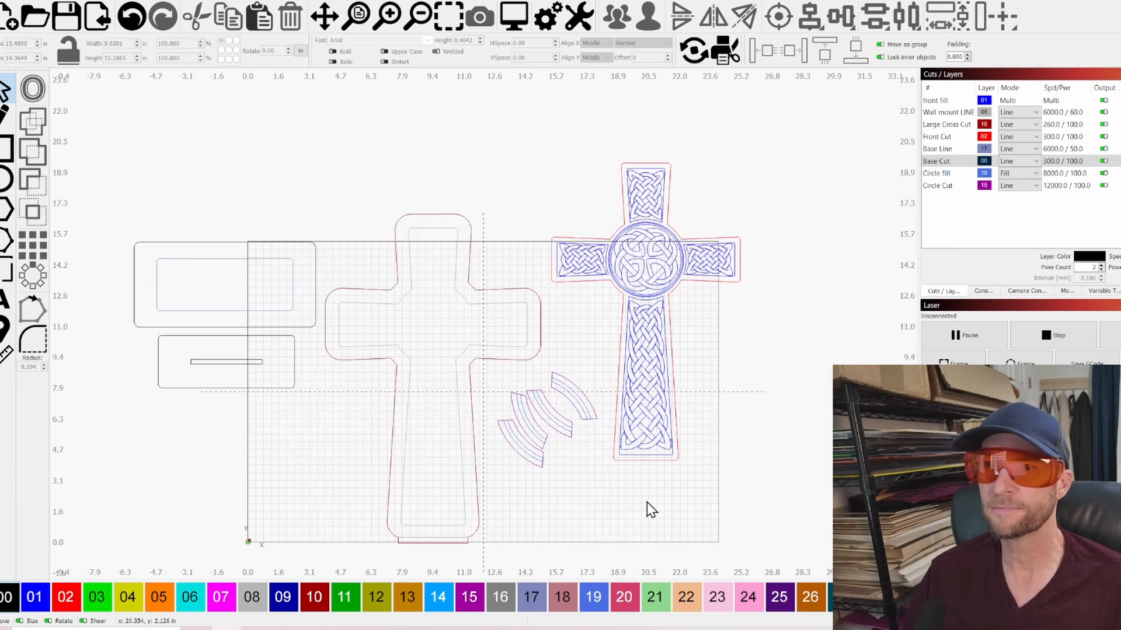